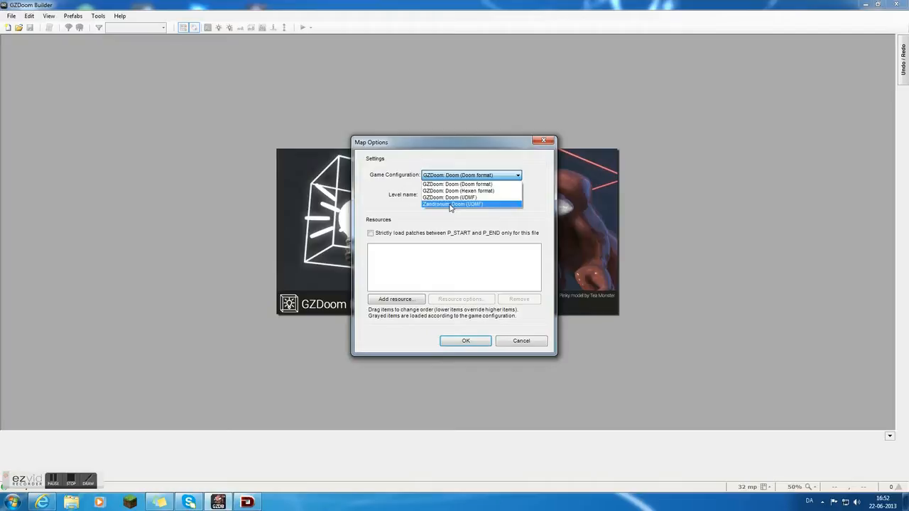
Create a new map using the Zandronum: Doom (UDMF) game configuration.
left_click(465, 341)
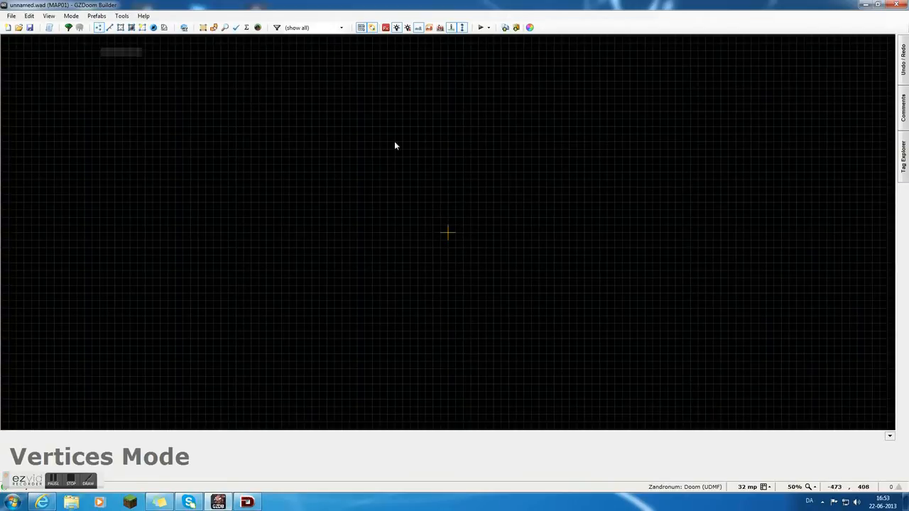
right_click(448, 148)
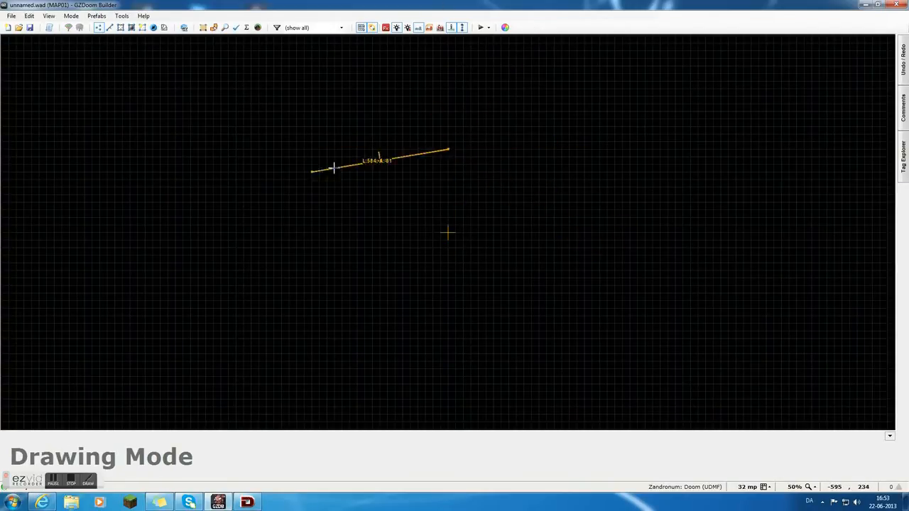
right_click(288, 160)
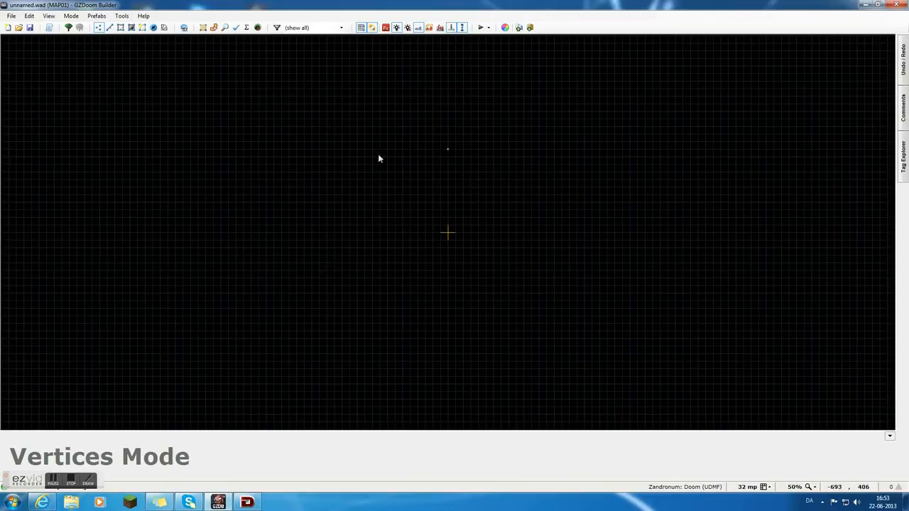
left_click_drag(448, 150, 417, 143)
Draw a closed square sector of 256 by 256 units centred on the map origin.
key("d")
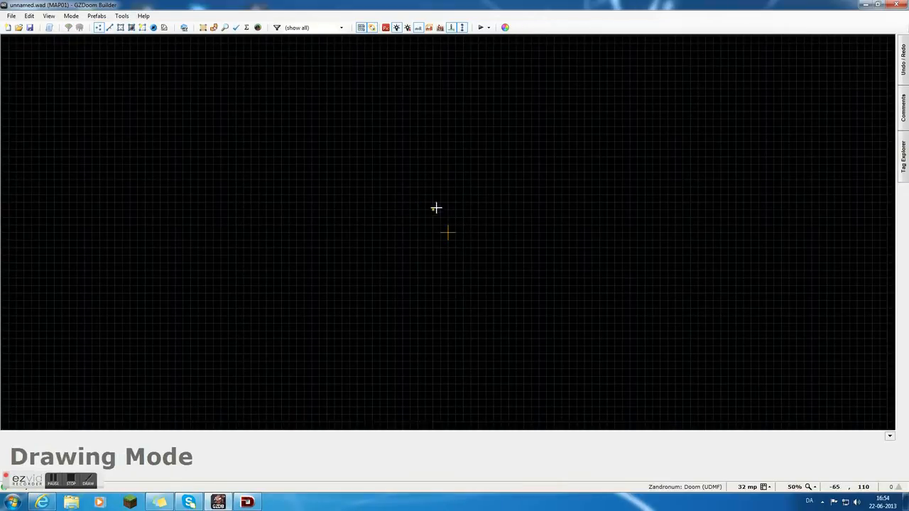
left_click(418, 203)
left_click(480, 203)
left_click(480, 263)
left_click(418, 263)
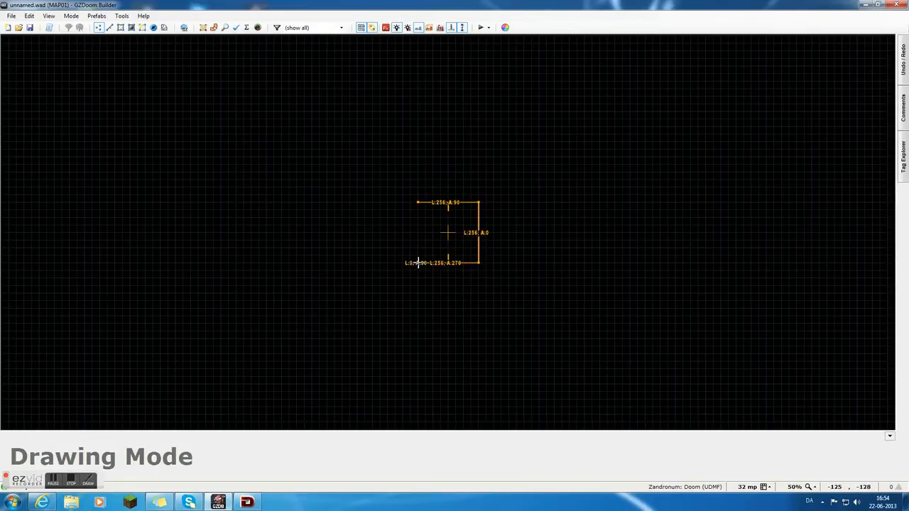
left_click(418, 204)
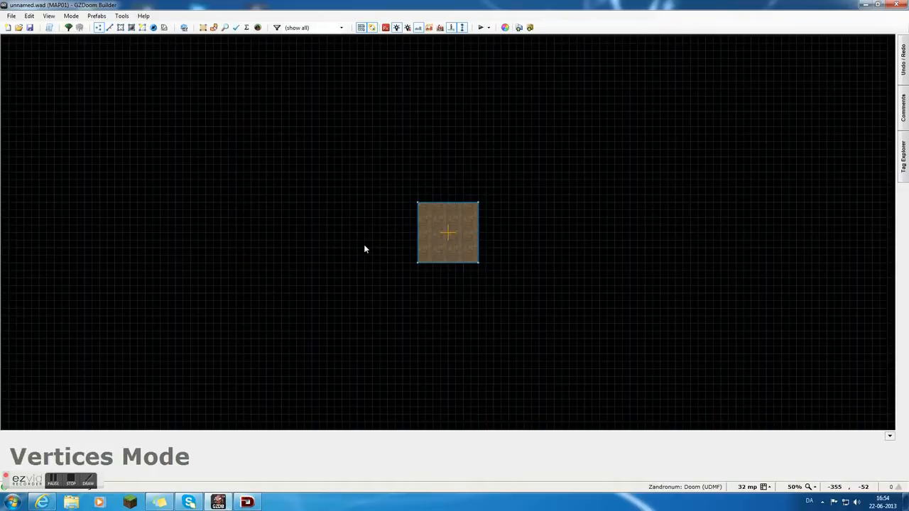
key("Right")
key("Left")
key("Up")
key("Right")
key("Down")
key("Left")
key("Up")
key("Right")
key("Down")
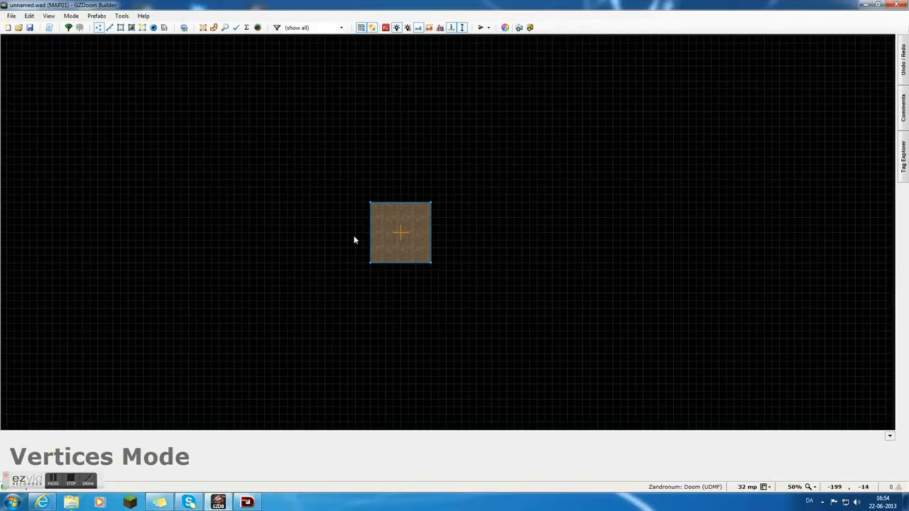
Place a Visual Mode camera thing just west of the square room, at X -160, Y 32.
left_click(153, 27)
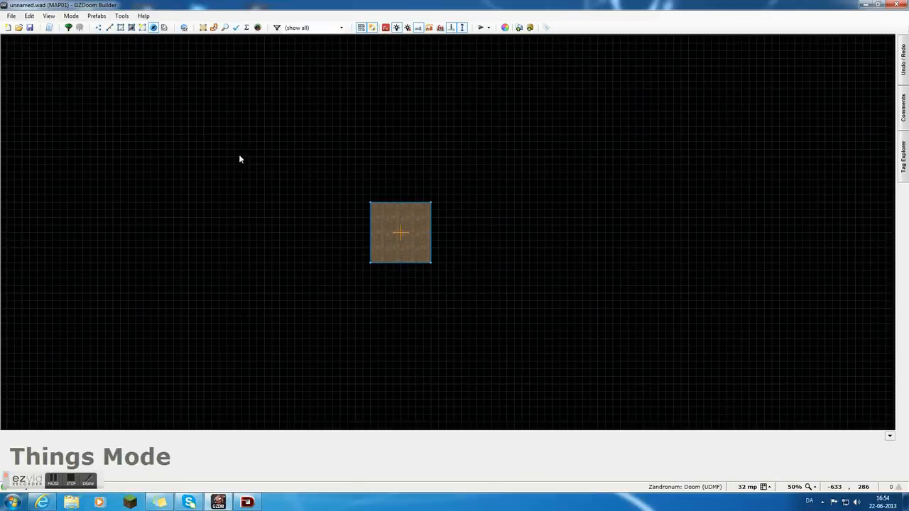
right_click(364, 230)
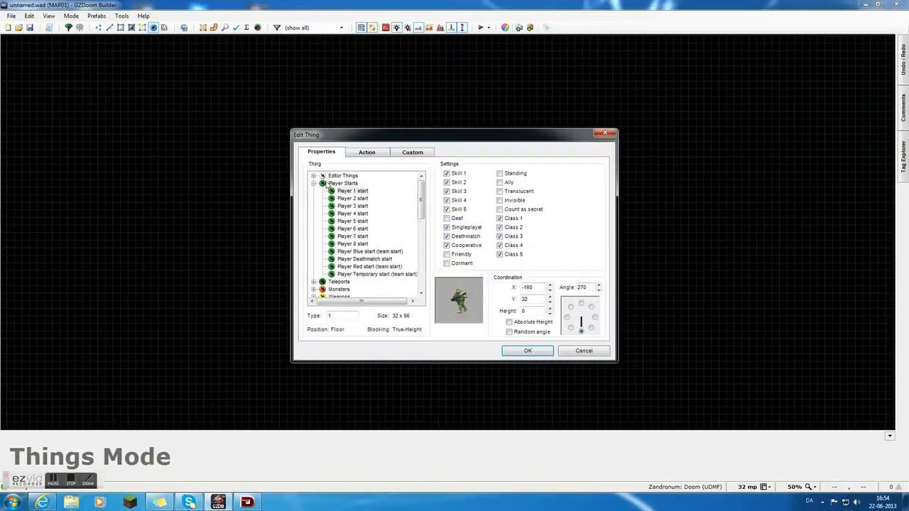
left_click(313, 183)
left_click(314, 176)
left_click(362, 184)
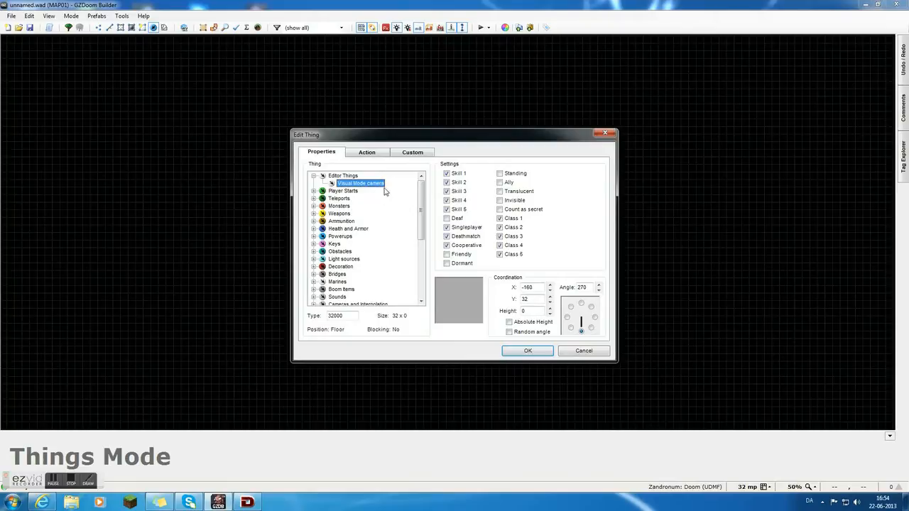
left_click(526, 351)
Preview the room in Visual Mode from the placed camera, and delete the camera thing.
key("w")
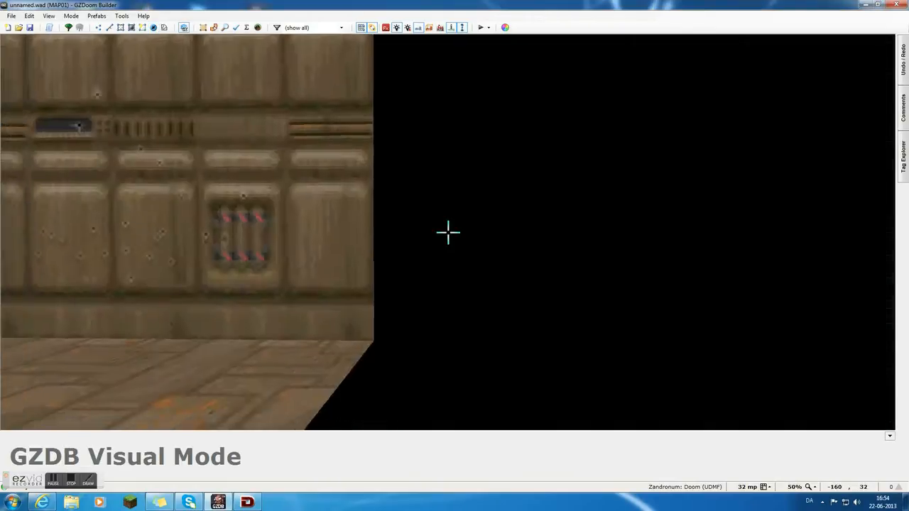
key("w")
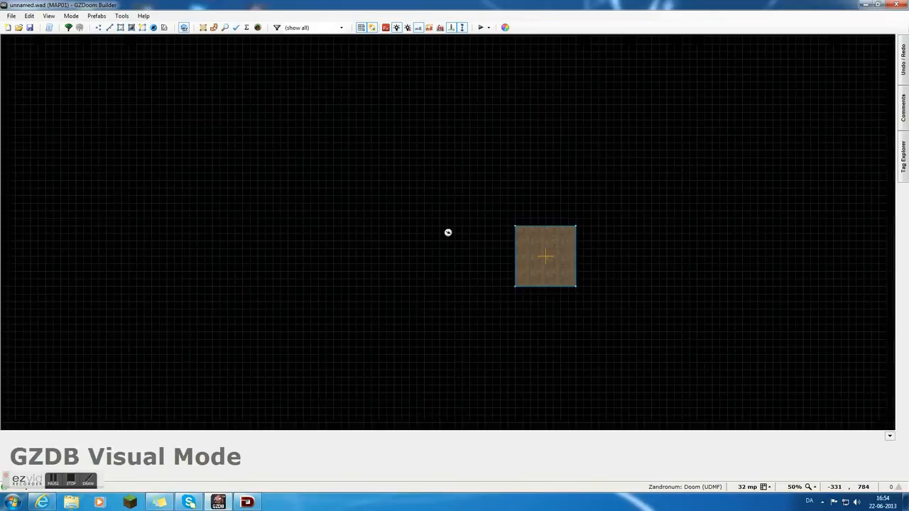
key("w")
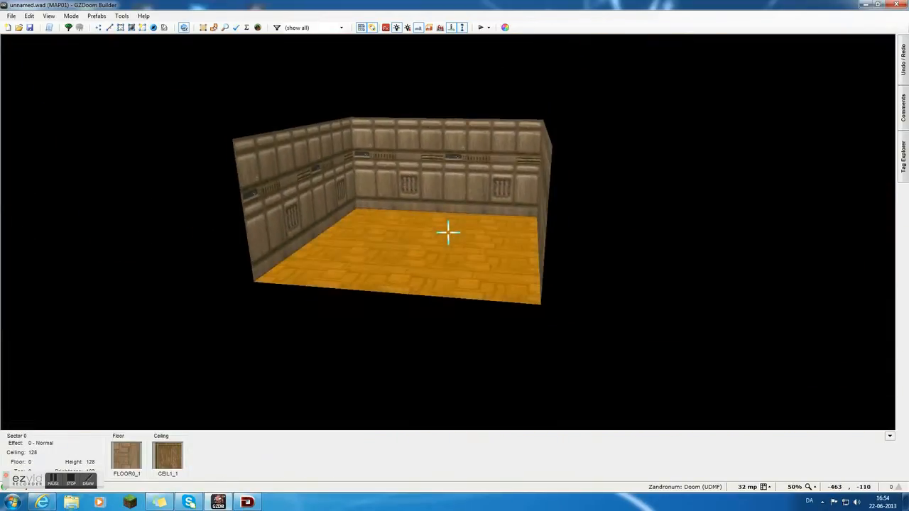
key("w")
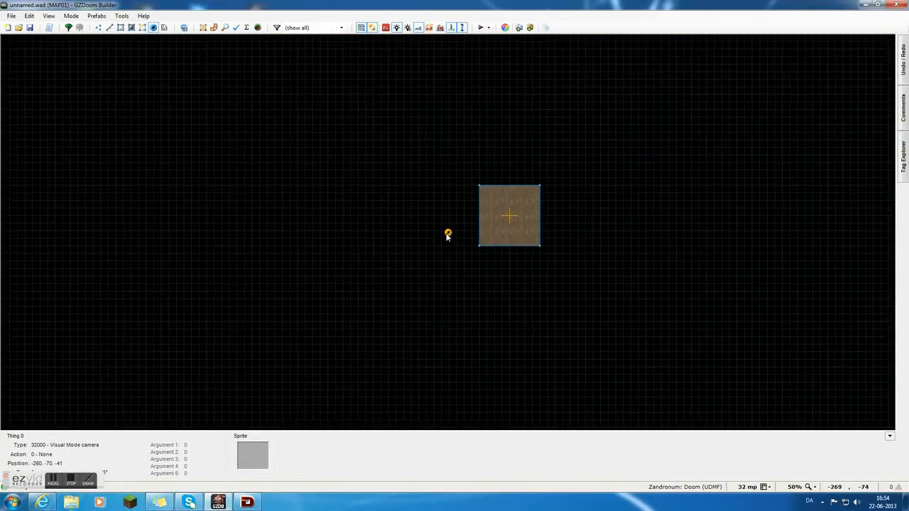
key("Delete")
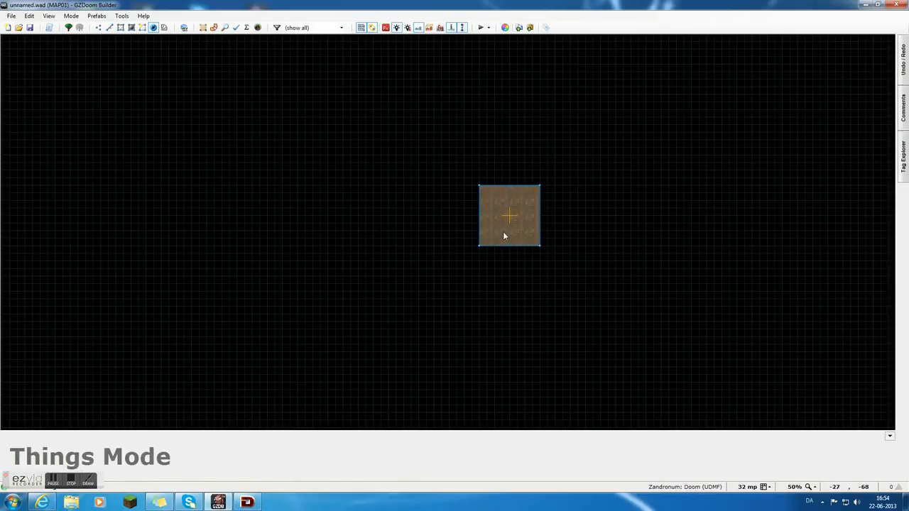
Inspect the room's floor, walls and ceiling from inside in Visual Mode.
key("w")
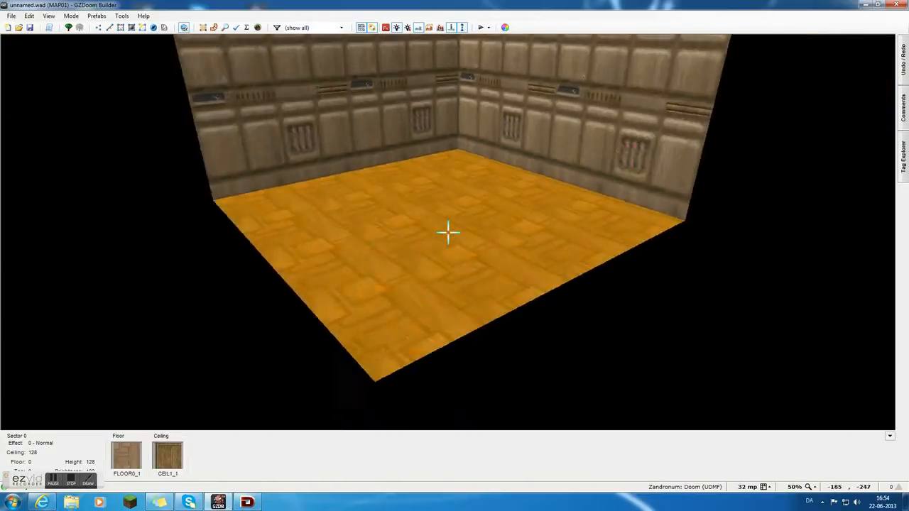
key("w")
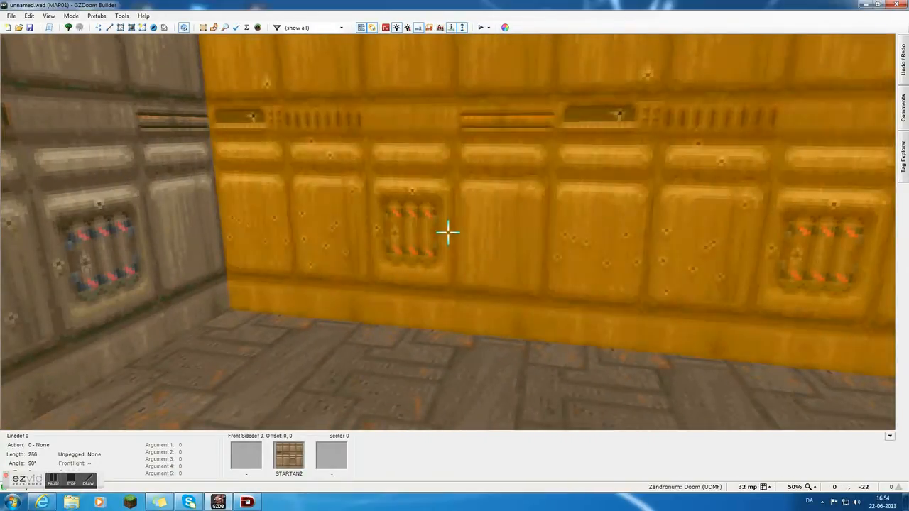
key("f")
key("d")
key("d")
key("e")
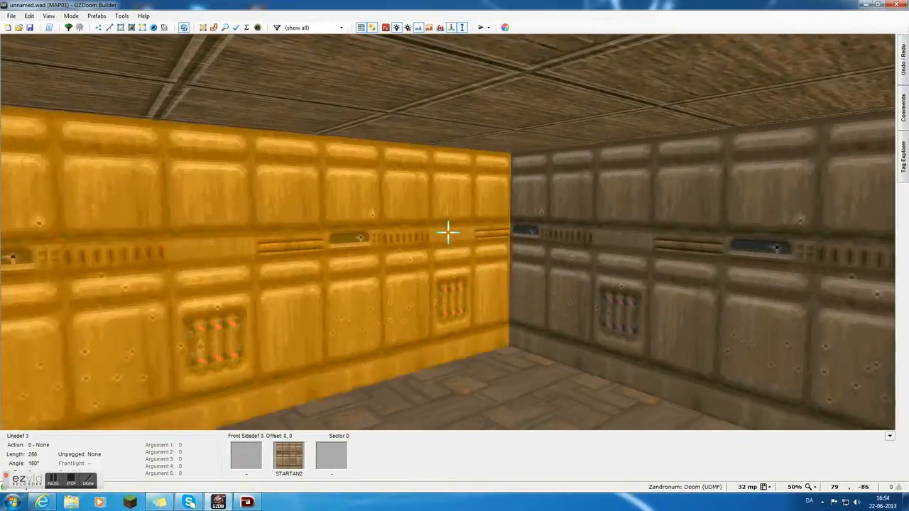
key("d")
key("e")
key("w")
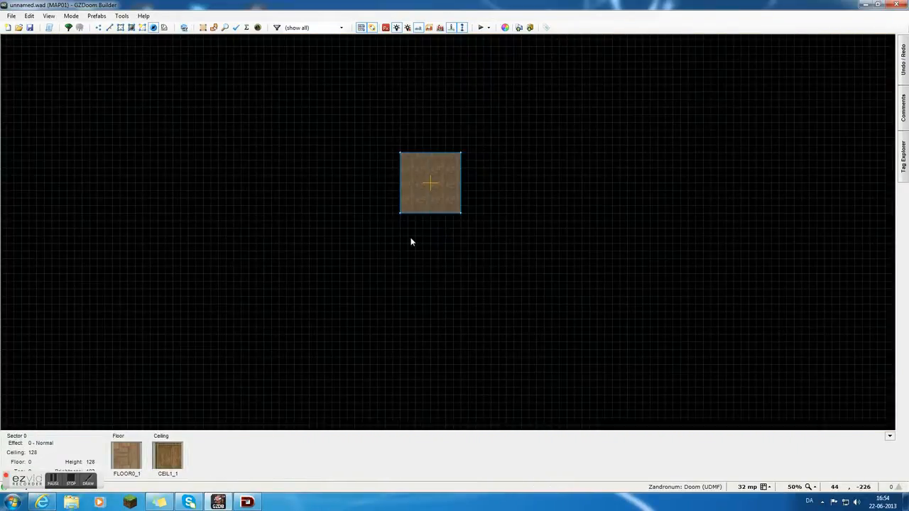
View the room in Visual Mode from several starting points outside it.
scroll(412, 239, "down", 3)
key("w")
key("e")
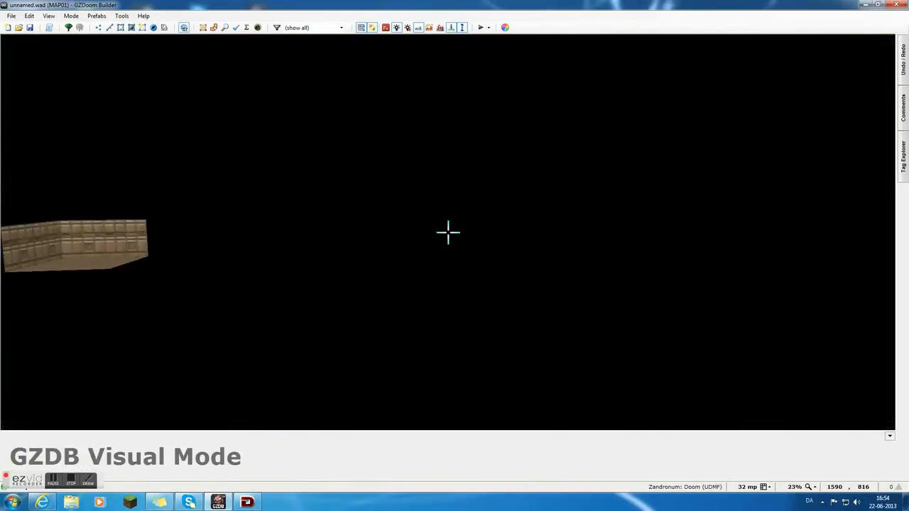
key("e")
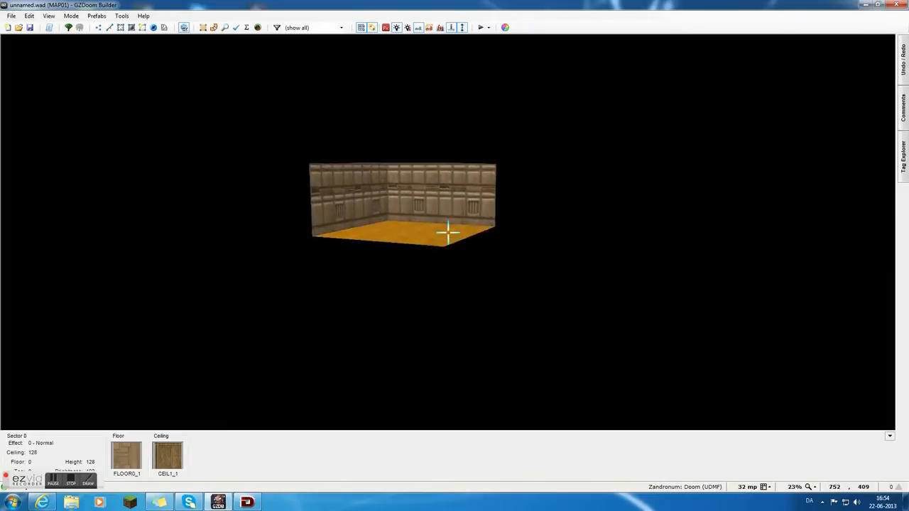
key("w")
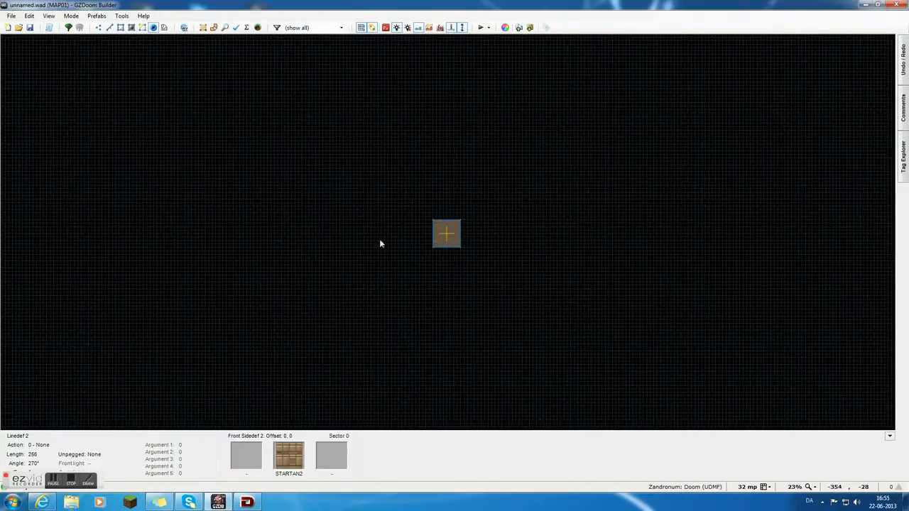
key("w")
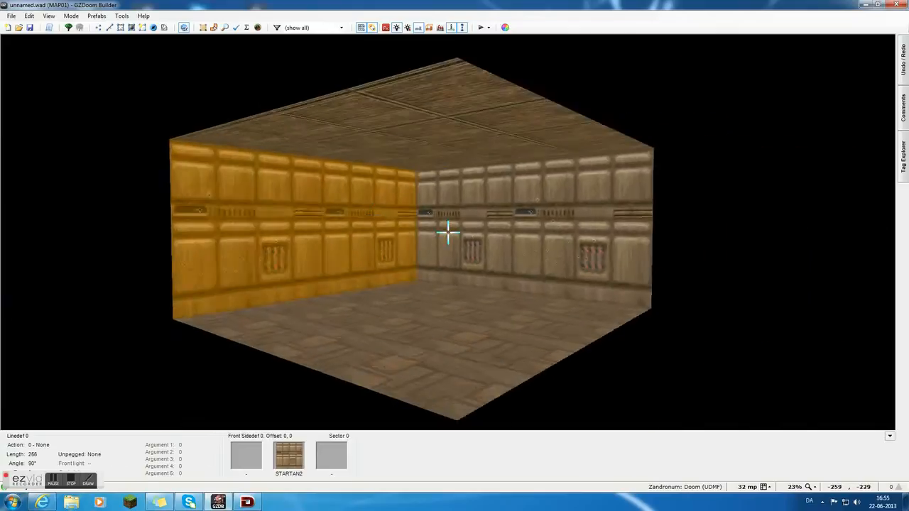
key("w")
key("w")
key("e")
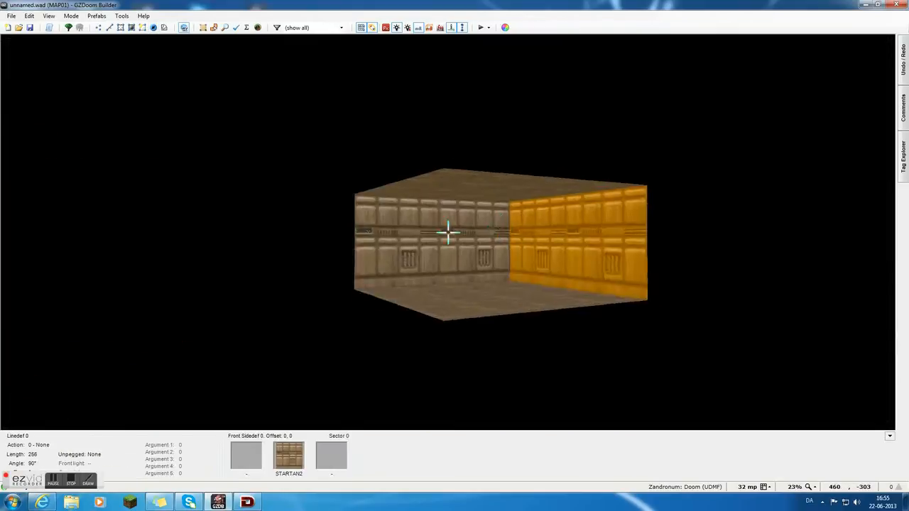
Move through the room in Visual Mode, examining ceiling, floor and wall corners, and return to the 2D map.
key("w")
scroll(460, 221, "up", 6)
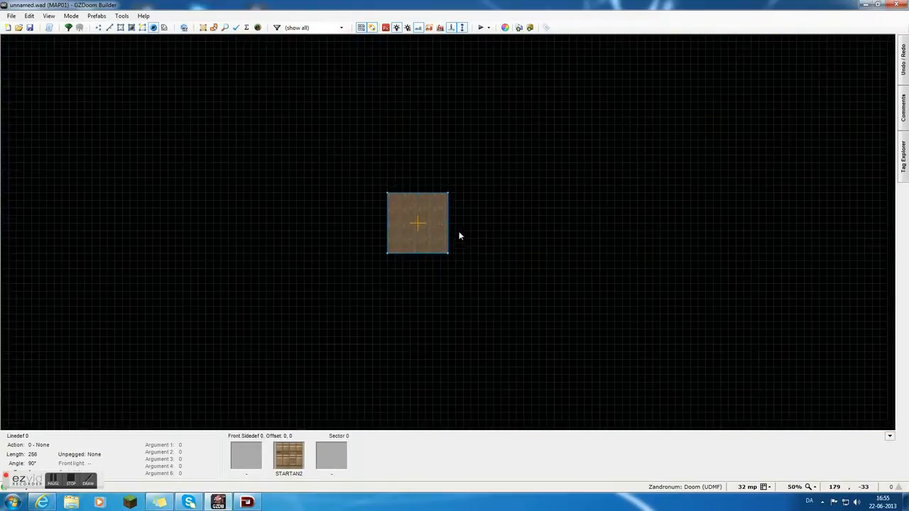
key("w")
key("w")
key("w")
key("w")
key("w")
key("w")
key("w")
key("w")
key("w")
key("w")
key("w")
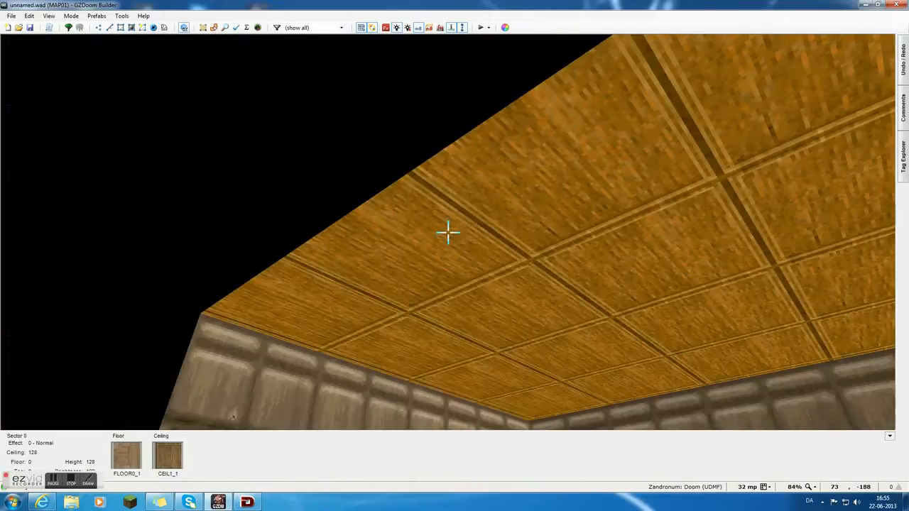
key("w")
key("w")
key("d")
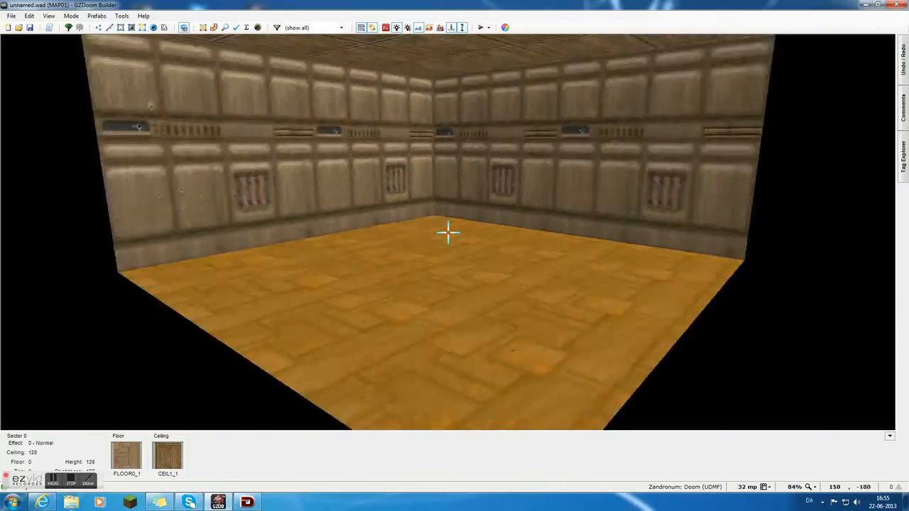
key("e")
key("e")
key("d")
key("e")
key("d")
key("f")
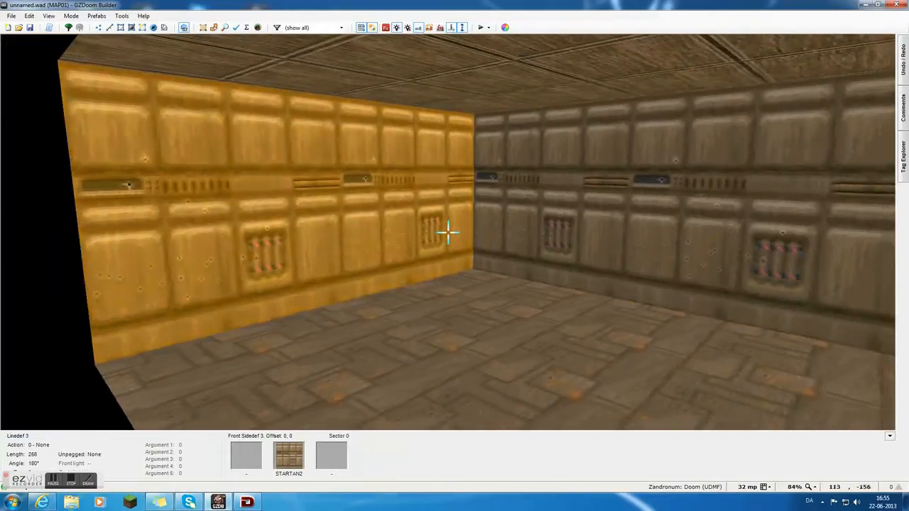
key("s")
key("f")
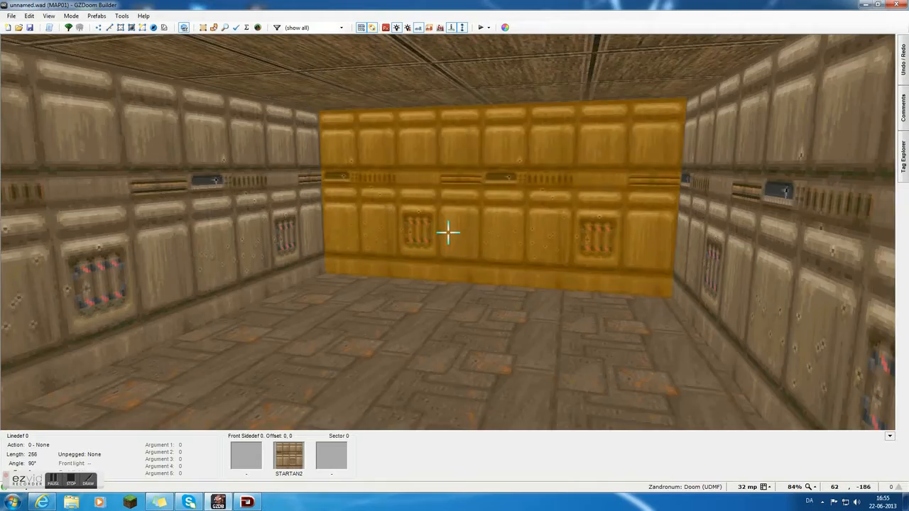
key("e")
key("d")
key("e")
key("d")
key("e")
key("d")
key("e")
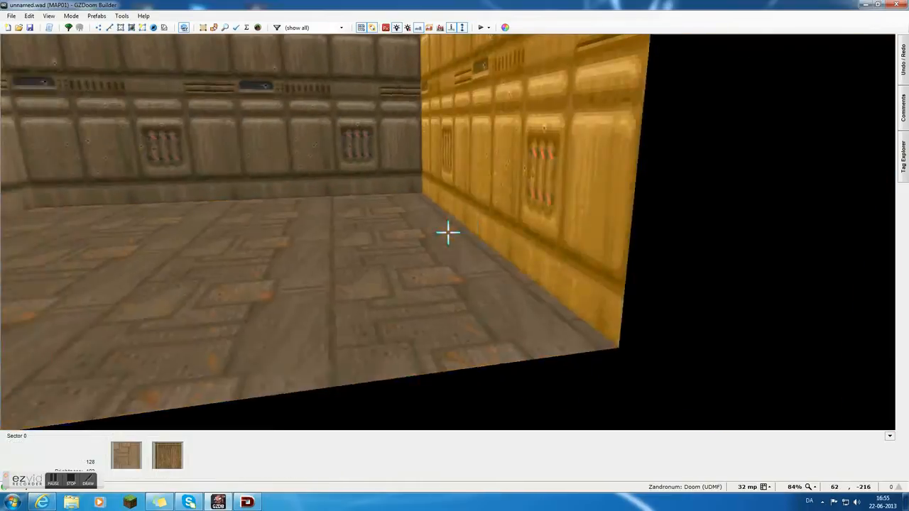
key("w")
scroll(319, 180, "down", 1)
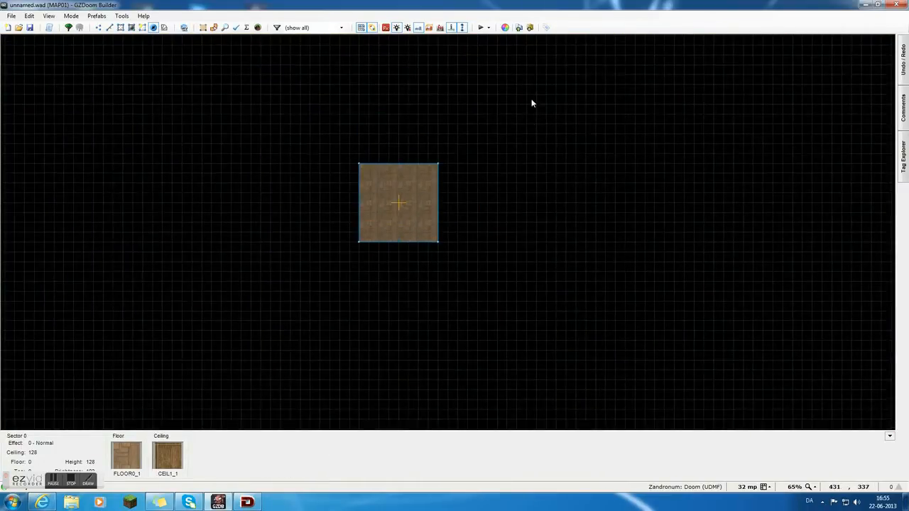
scroll(526, 207, "up", 1)
key("d")
scroll(447, 241, "up", 1)
left_click(398, 217)
left_click(415, 217)
left_click(416, 263)
key("BackSpace")
key("BackSpace")
key("BackSpace")
Draw a rectangular doorway sector, 32 units deep and 128 units long, against the middle of the room's east wall.
left_click(400, 200)
left_click(417, 199)
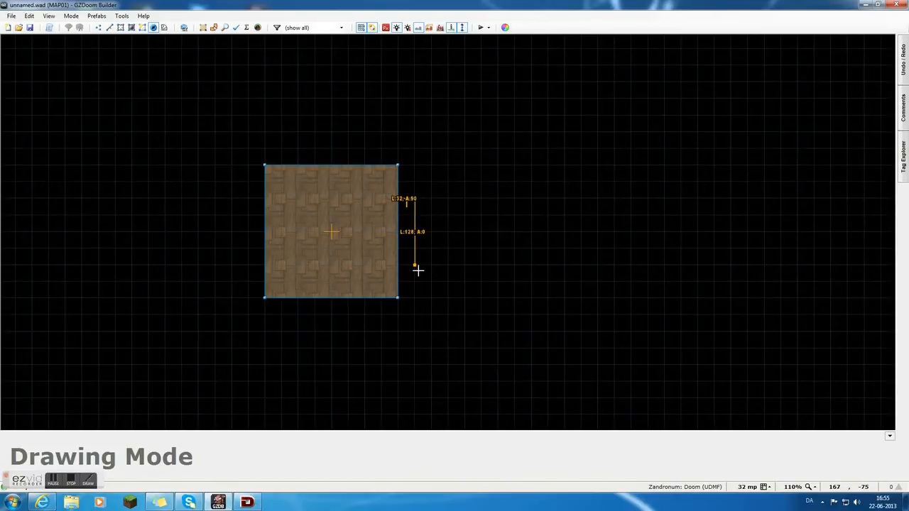
left_click(416, 266)
left_click(398, 265)
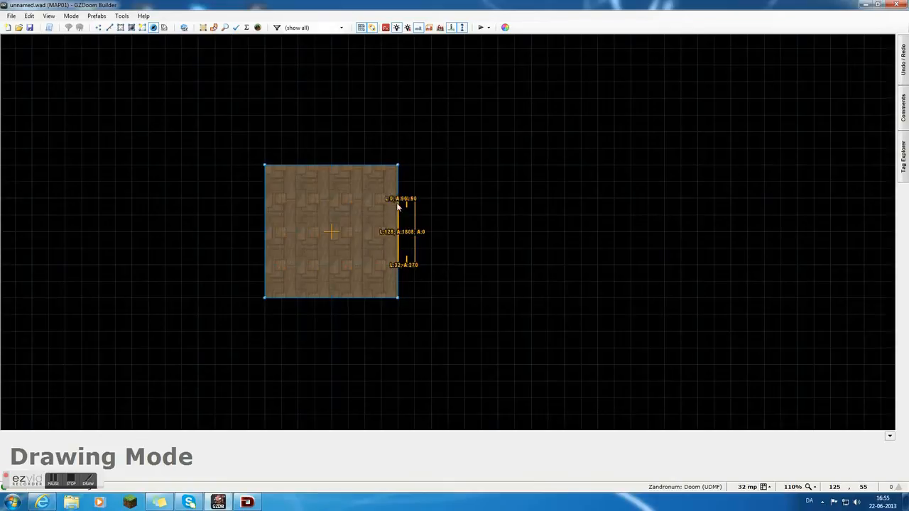
left_click(398, 200)
Draw a square room of 480 by 480 units adjoining the east side of the doorway.
key("d")
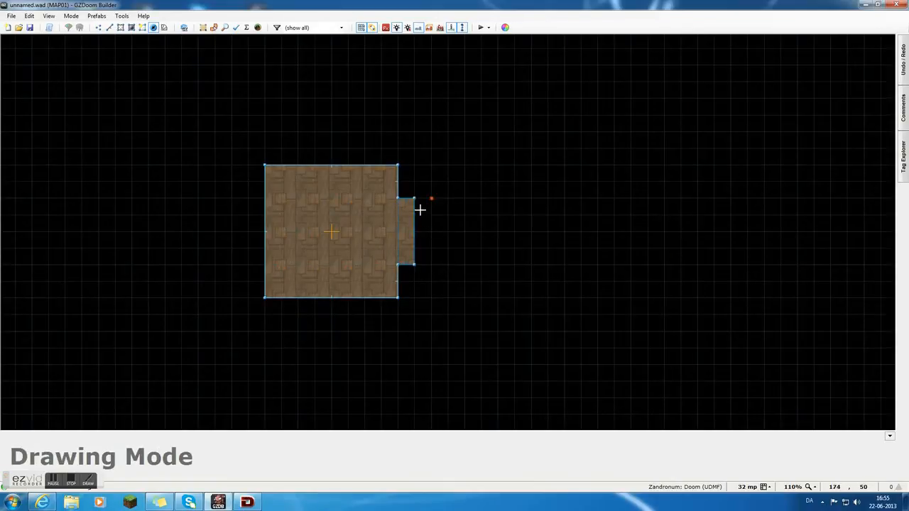
left_click(415, 115)
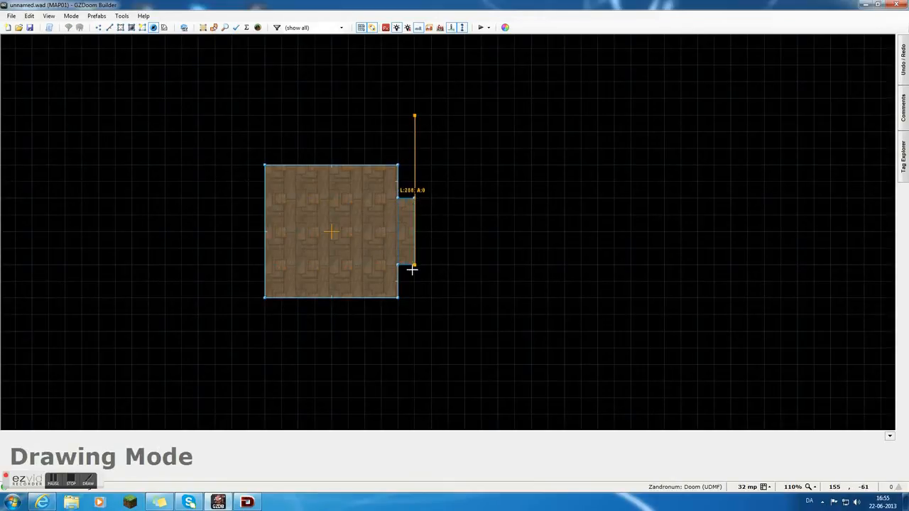
left_click(414, 361)
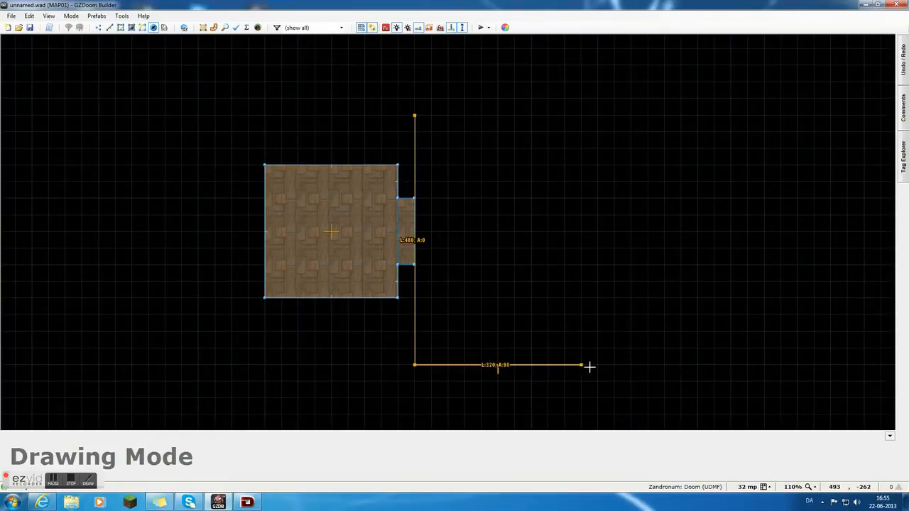
left_click(661, 360)
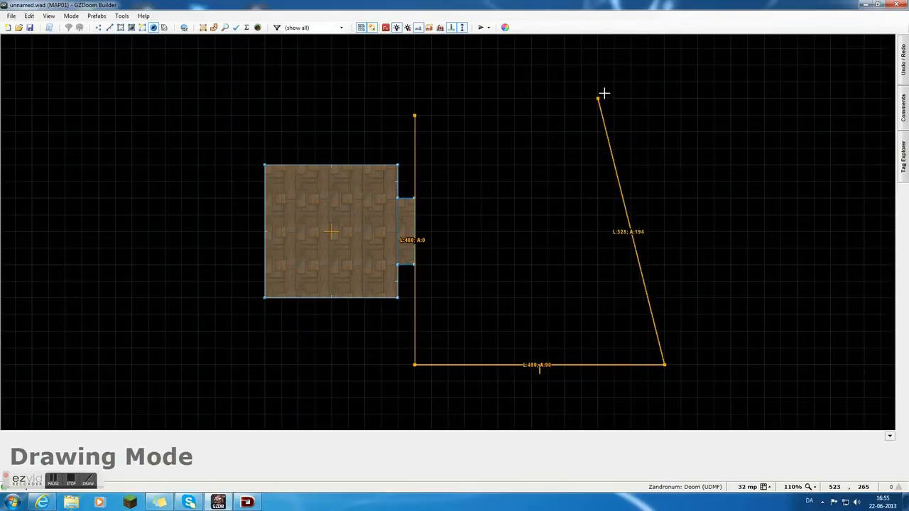
left_click(666, 112)
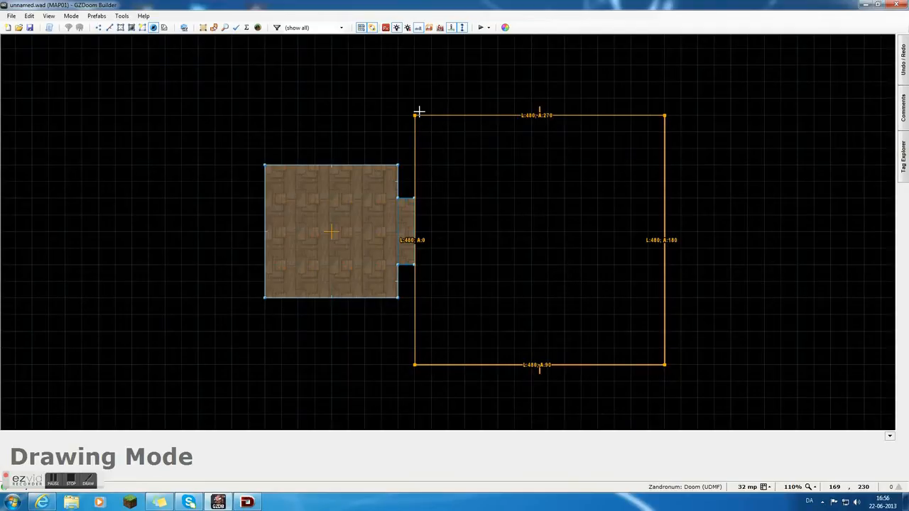
scroll(355, 220, "up", 10)
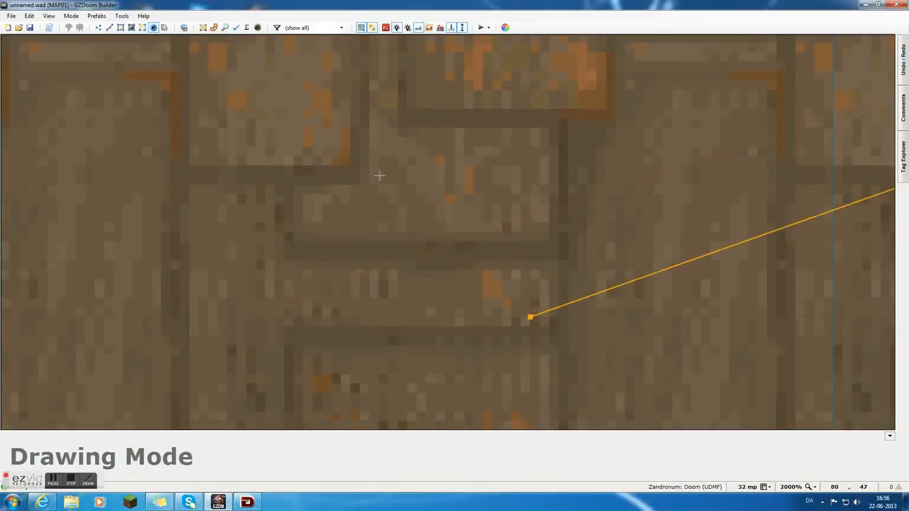
scroll(387, 218, "down", 1)
scroll(387, 219, "down", 11)
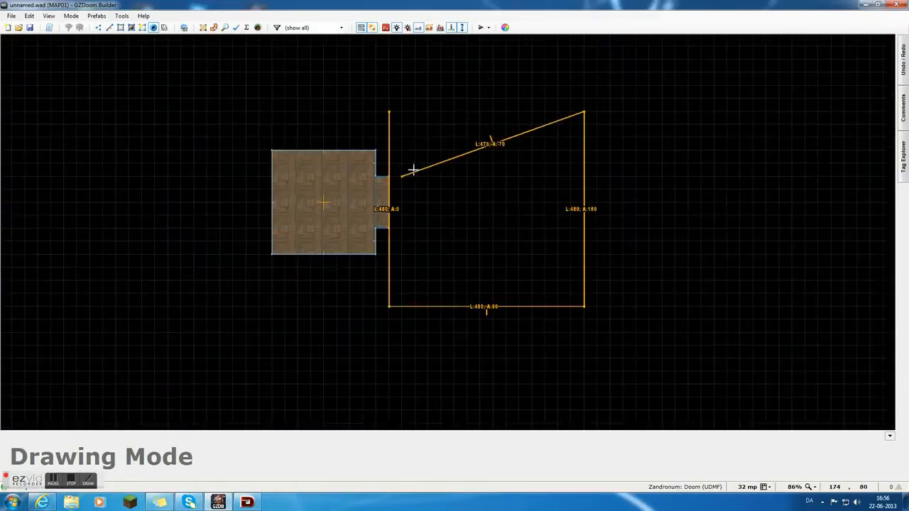
scroll(425, 124, "up", 1)
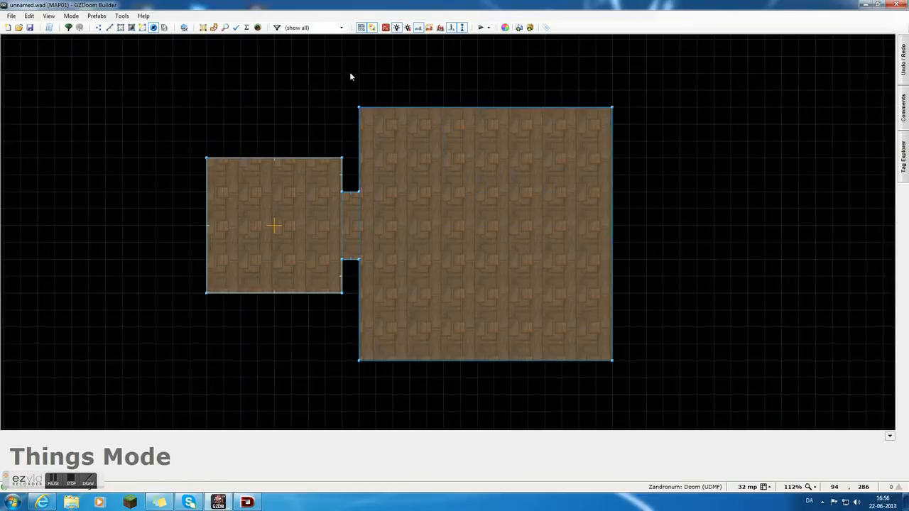
middle_click_drag(319, 79, 309, 79)
right_click(433, 211)
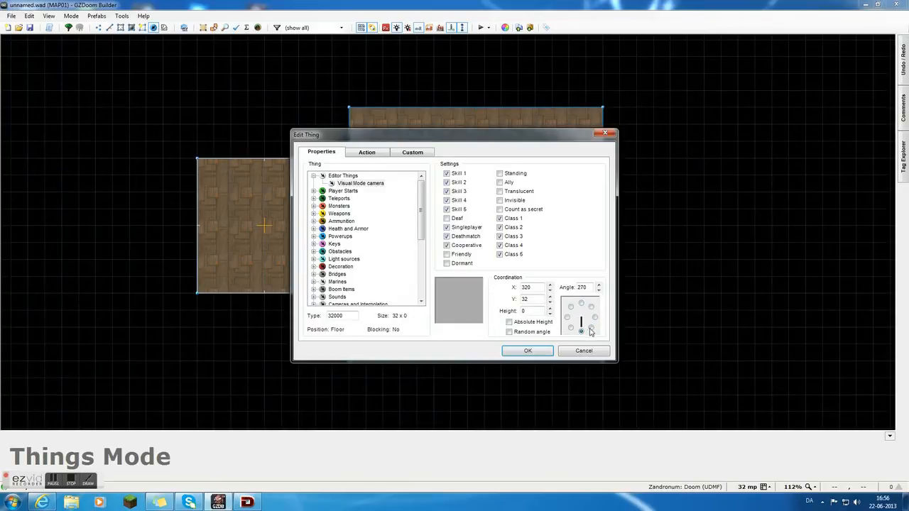
left_click(588, 352)
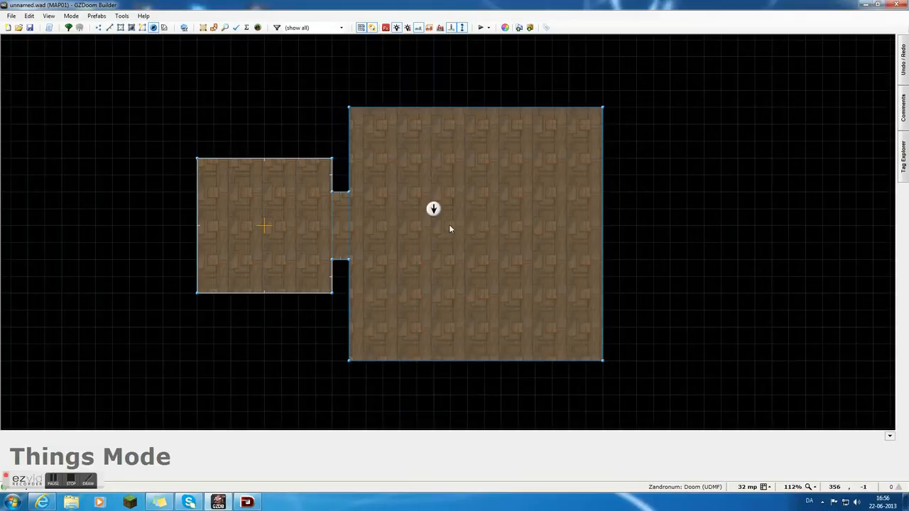
key("Delete")
Bevel the four corners of the large room by adding vertices about 32 units from each corner and shifting the corner vertices.
key("v")
right_click(350, 124)
right_click_drag(351, 108, 367, 108)
right_click(589, 109)
right_click_drag(605, 110, 605, 125)
right_click(602, 345)
right_click_drag(603, 362, 586, 361)
right_click(361, 361)
right_click_drag(348, 360, 344, 349)
scroll(284, 317, "down", 1)
scroll(440, 275, "up", 1)
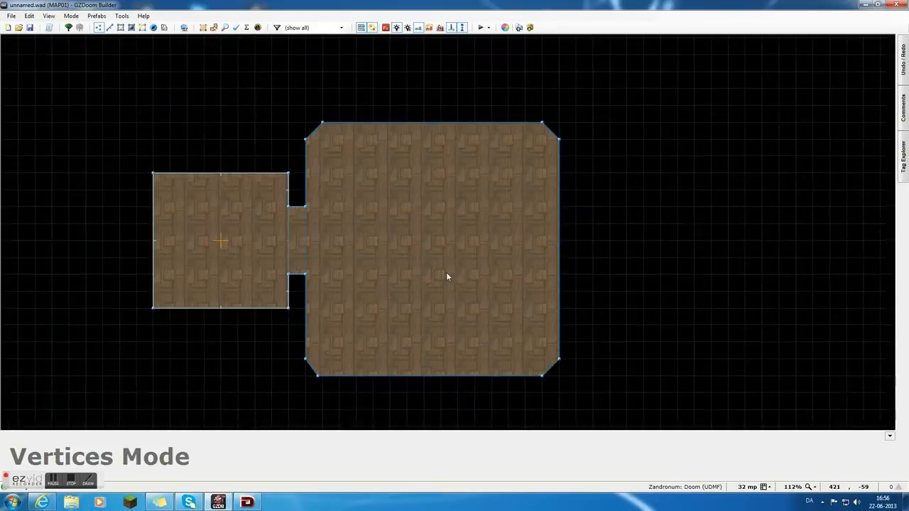
Draw a second doorway sector, 32 units deep and 128 units long, against the large room's east wall.
key("space")
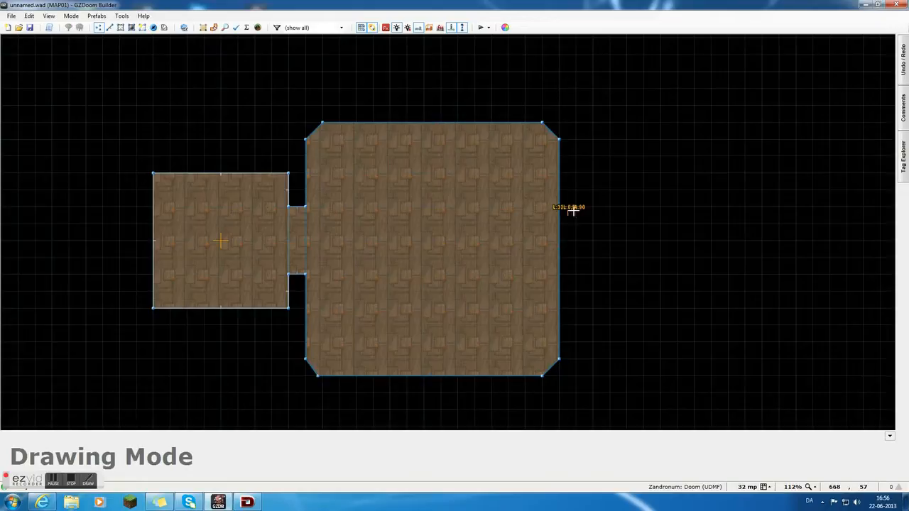
left_click(557, 274)
key("space")
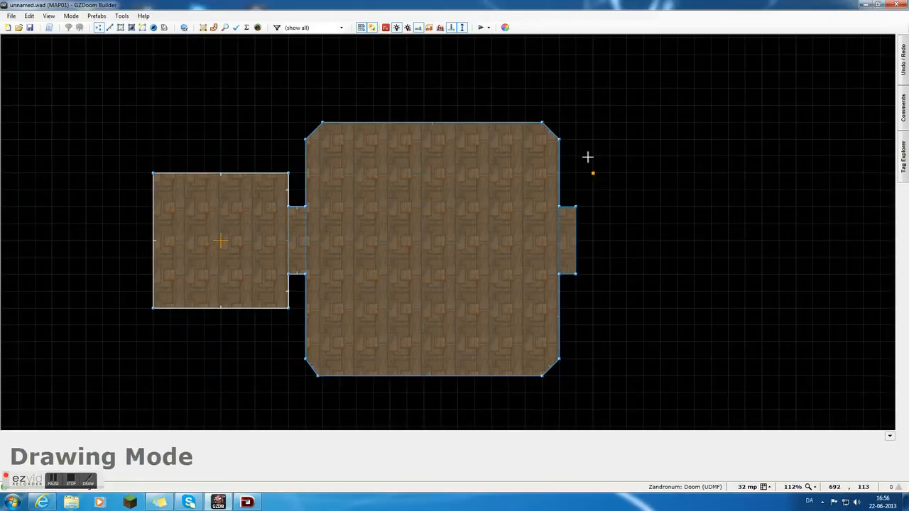
Draw a third room of 480 by 480 units against the second doorway, with its northwest corner cut diagonally.
left_click(575, 122)
left_click(575, 376)
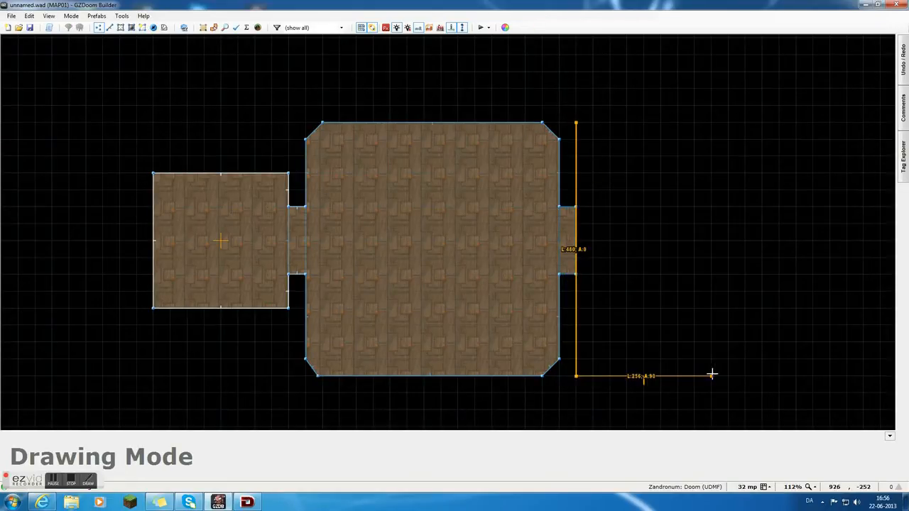
left_click(829, 375)
left_click(829, 123)
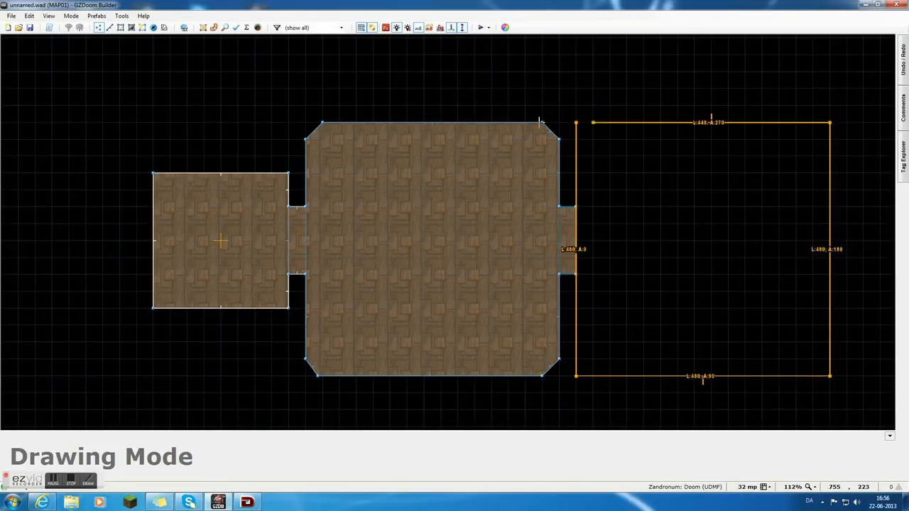
left_click(586, 125)
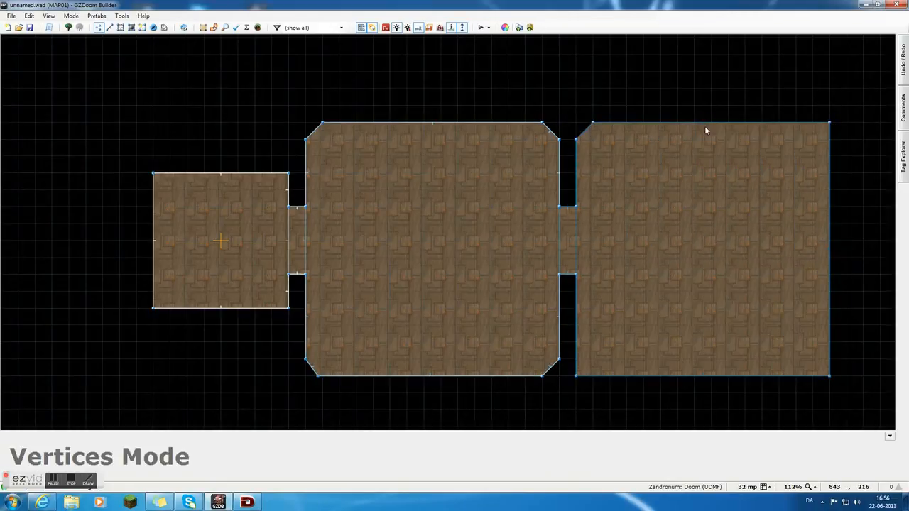
Bevel the third room's northeast and southeast corners by 32 units and add a vertex near its southwest corner.
right_click(815, 124)
right_click_drag(832, 125, 832, 143)
right_click(828, 360)
right_click_drag(829, 374, 813, 375)
right_click(591, 376)
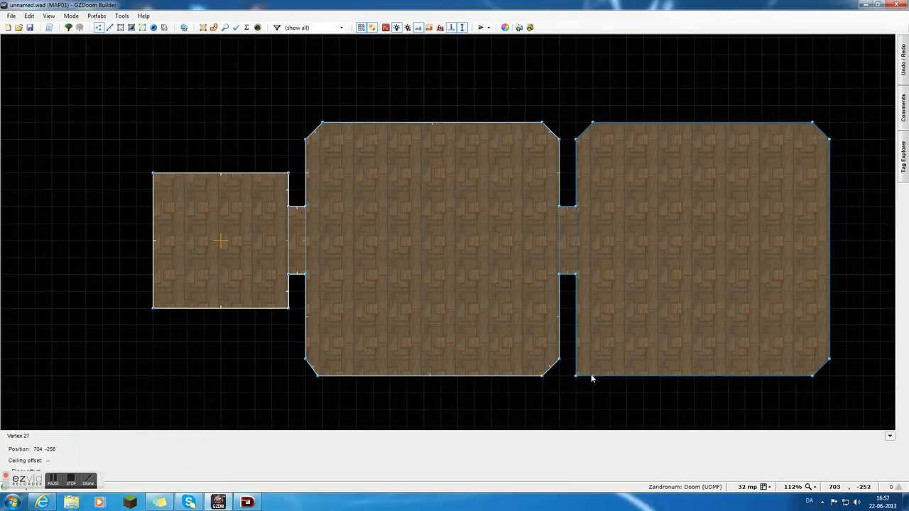
Fly through the three connected rooms in Visual Mode, examining walls, doorways and floors, and return to the 2D map.
key("q")
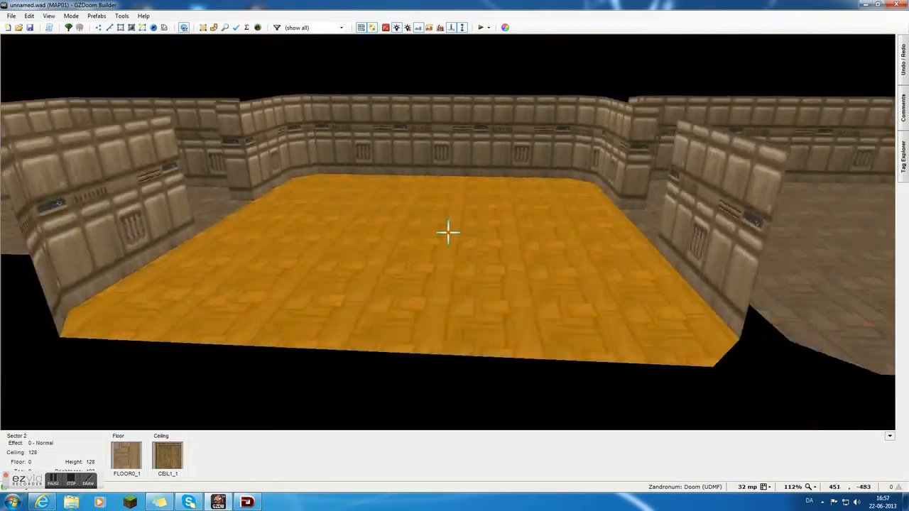
key("e")
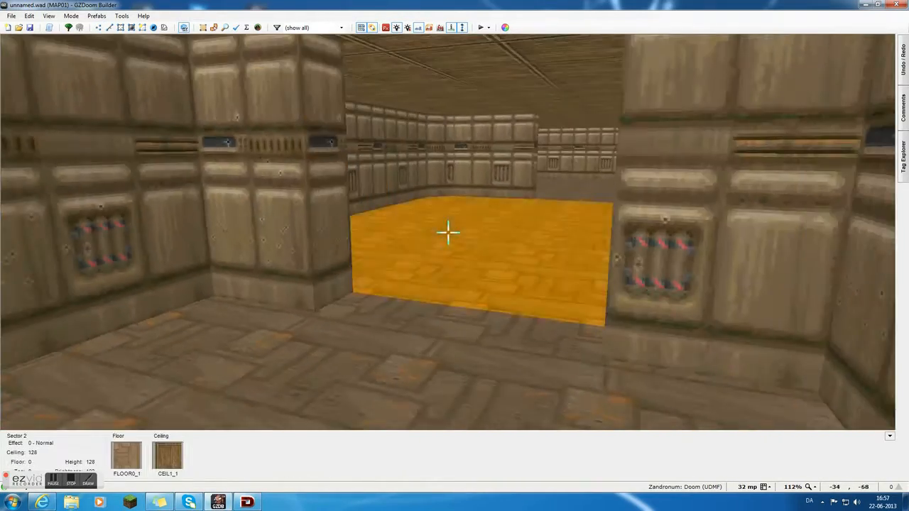
key("e")
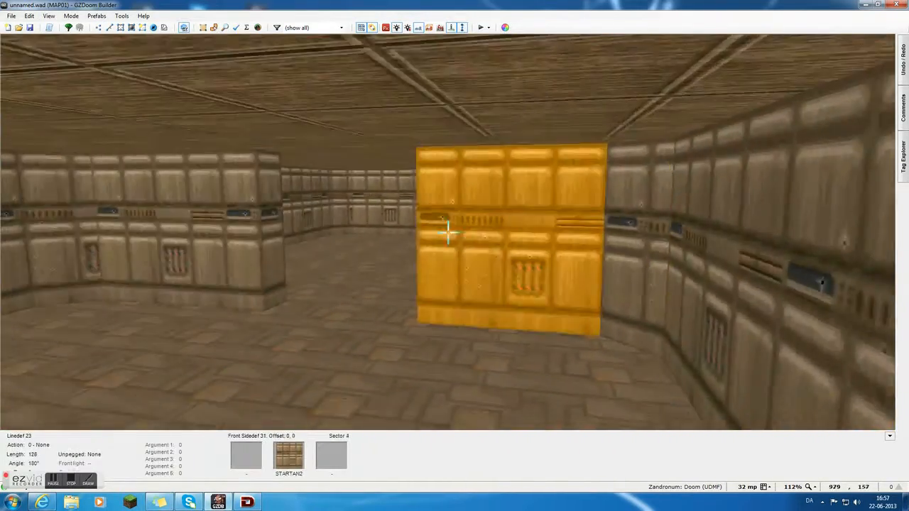
key("e")
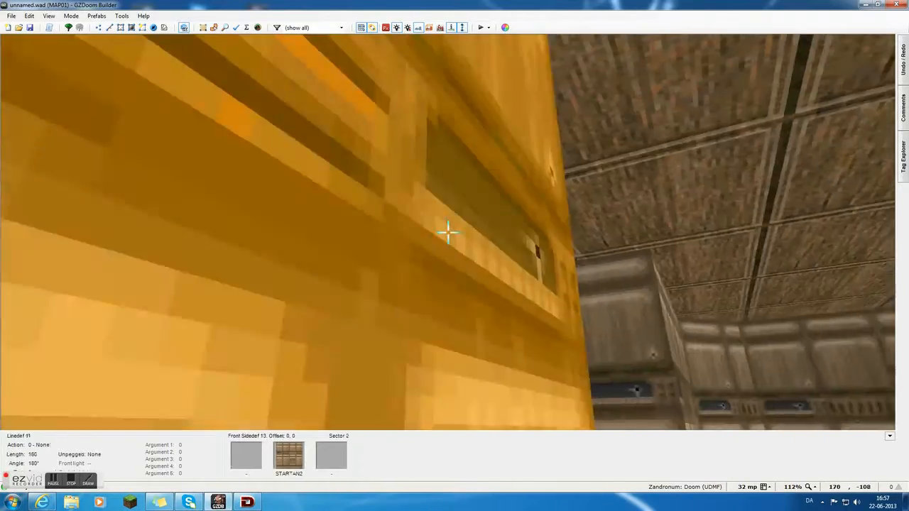
key("d")
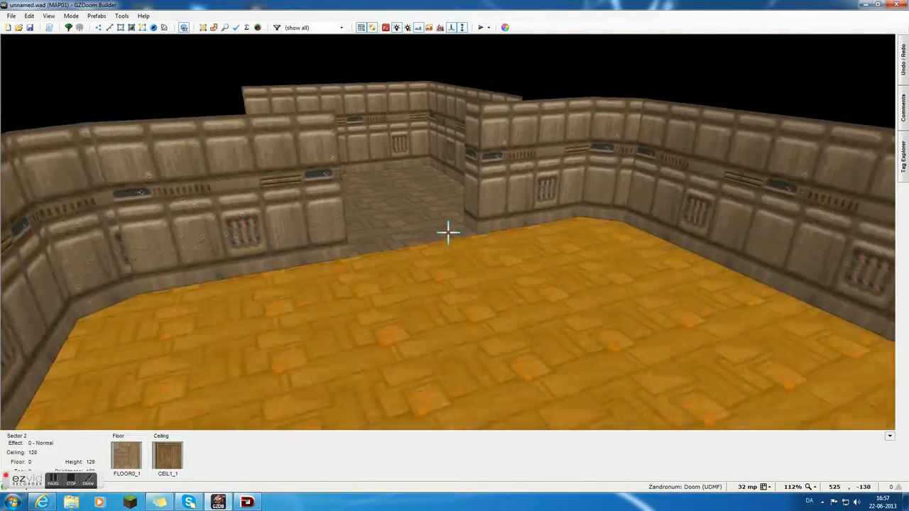
key("e")
key("e")
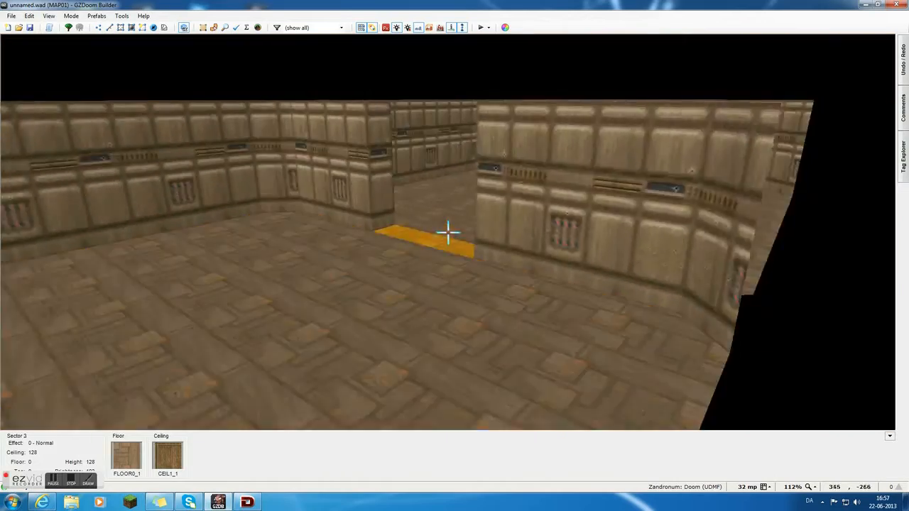
key("e")
key("d")
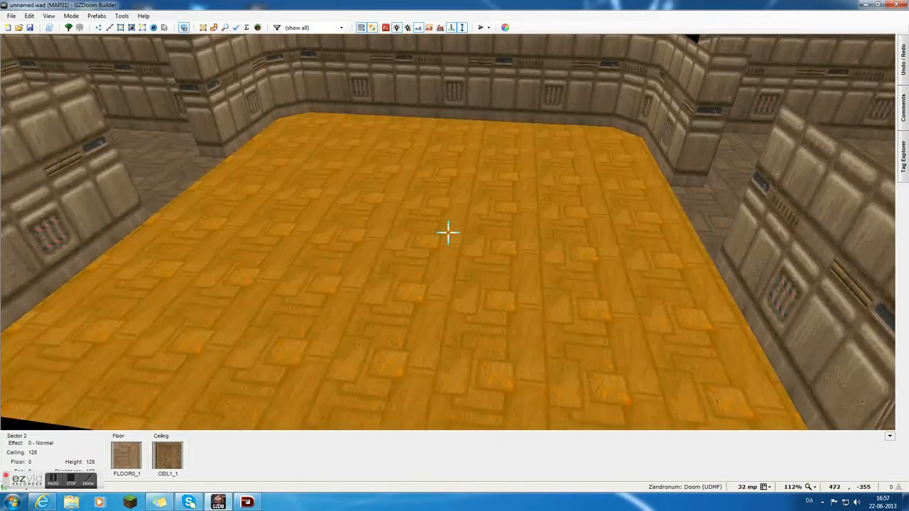
key("d")
key("e")
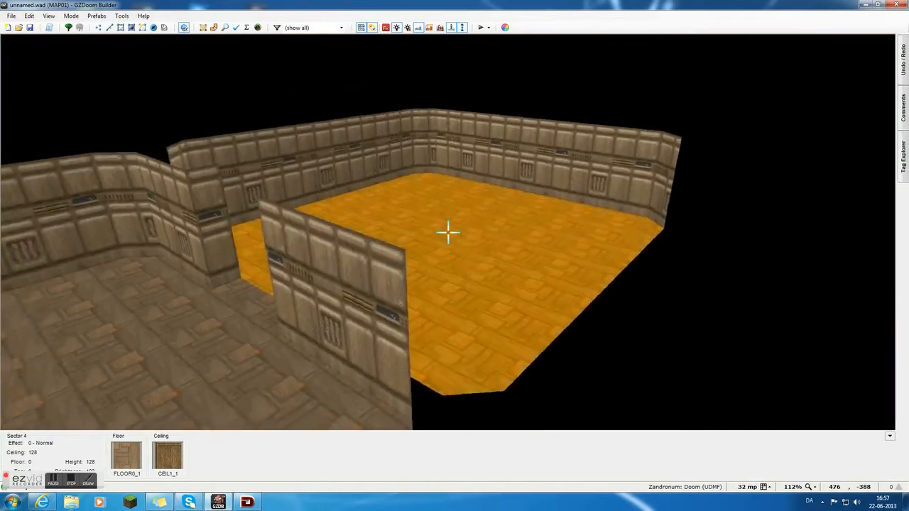
key("w")
Draw a small rectangular sector, 32 units wide and 64 units long, near the centre of the middle room.
scroll(444, 228, "down", 3)
scroll(440, 84, "up", 3)
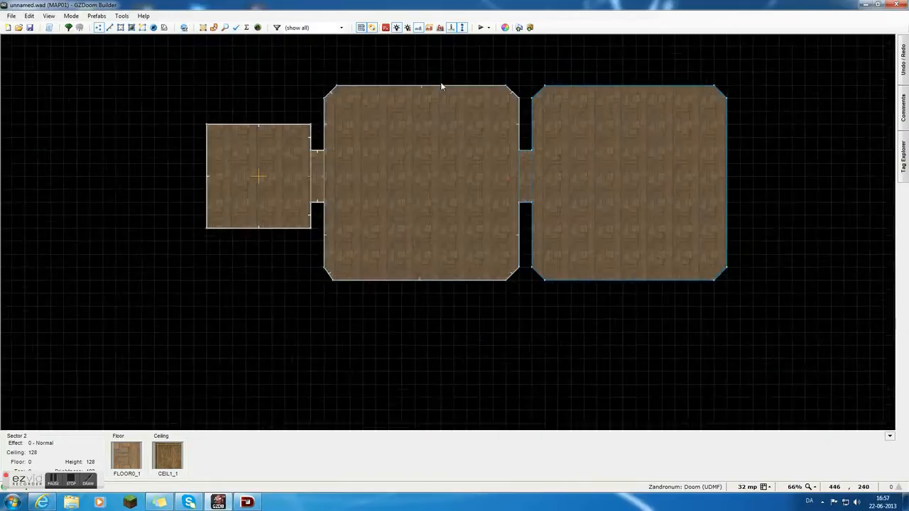
scroll(410, 205, "up", 2)
key("d")
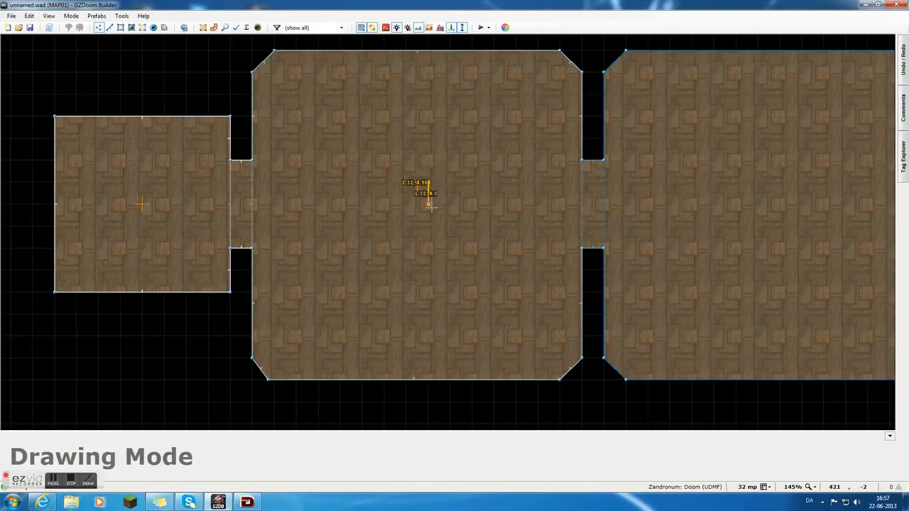
left_click(406, 183)
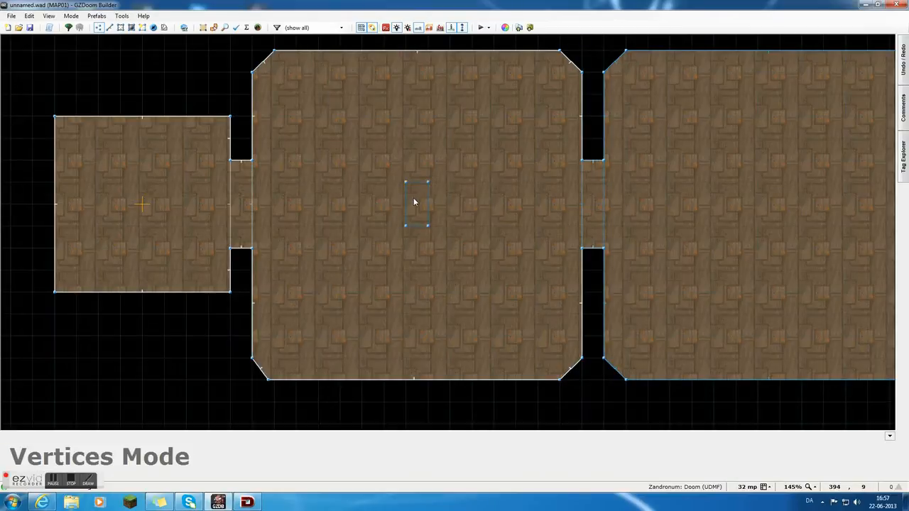
Raise the floor of the small rectangular sector to a height of 40 in Visual Mode.
key("q")
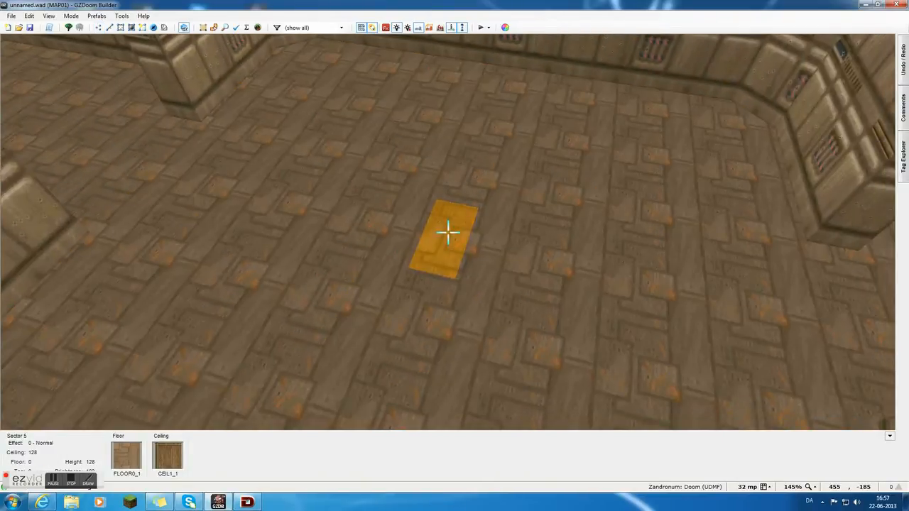
left_click(448, 231)
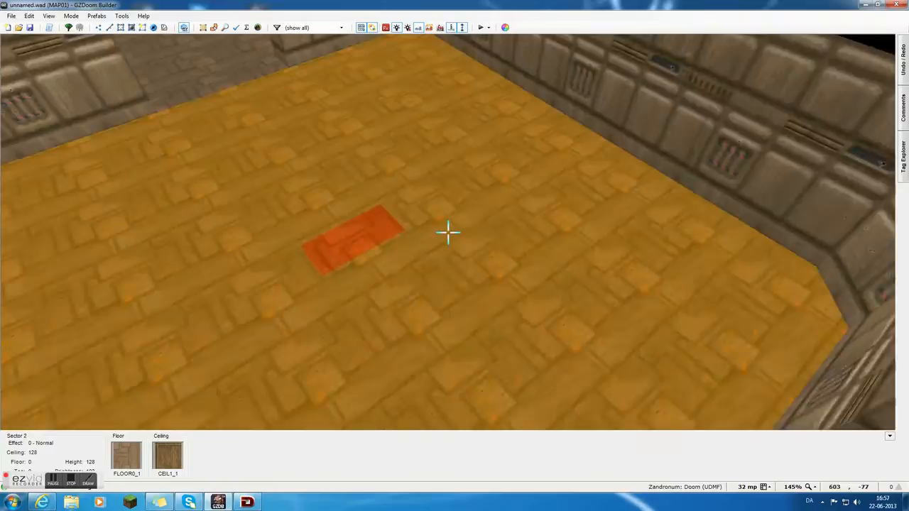
scroll(447, 231, "up", 6)
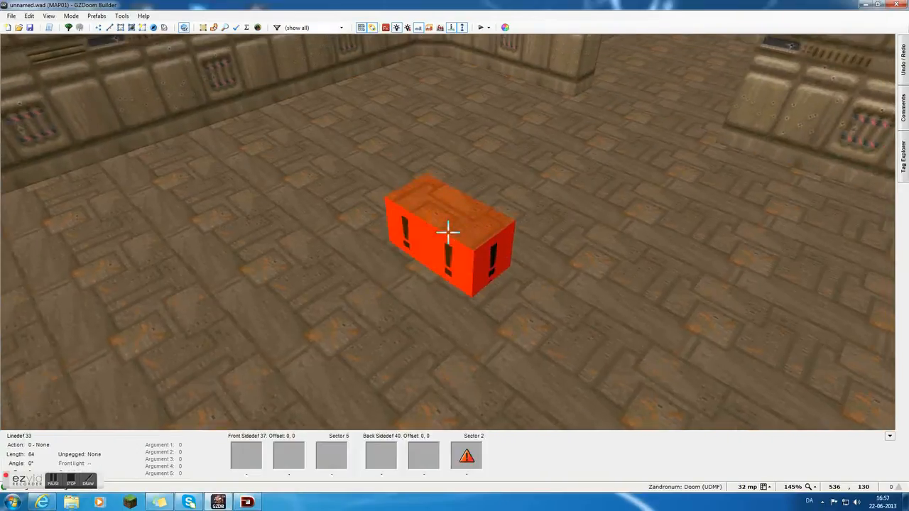
scroll(447, 232, "up", 4)
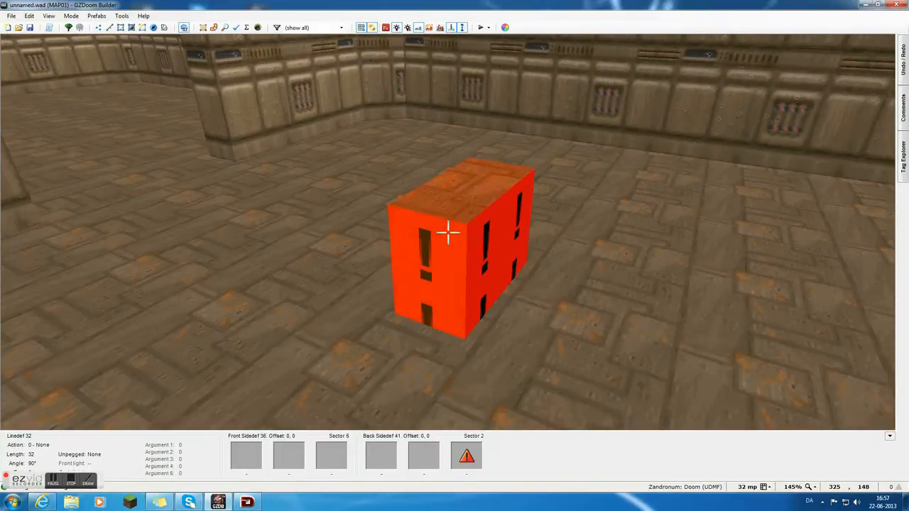
key("c")
key("f")
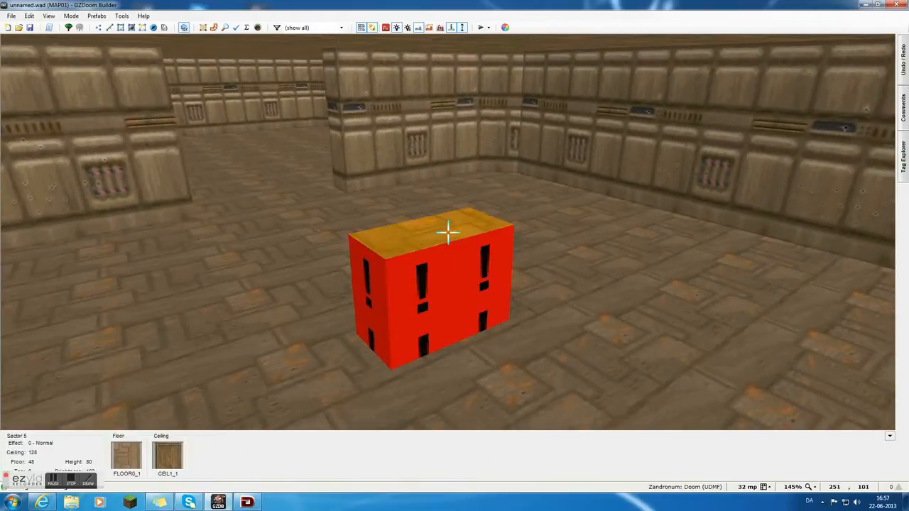
left_click(447, 233)
scroll(448, 232, "down", 1)
left_click(447, 233)
Set the top surface of the raised block in the middle room to the flat FLAT19.
key("d")
key("e")
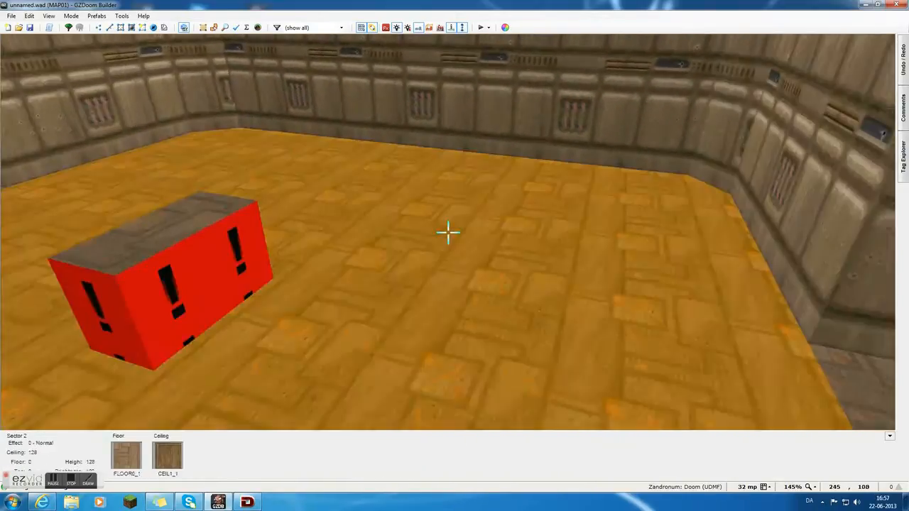
key("s")
key("e")
right_click(447, 232)
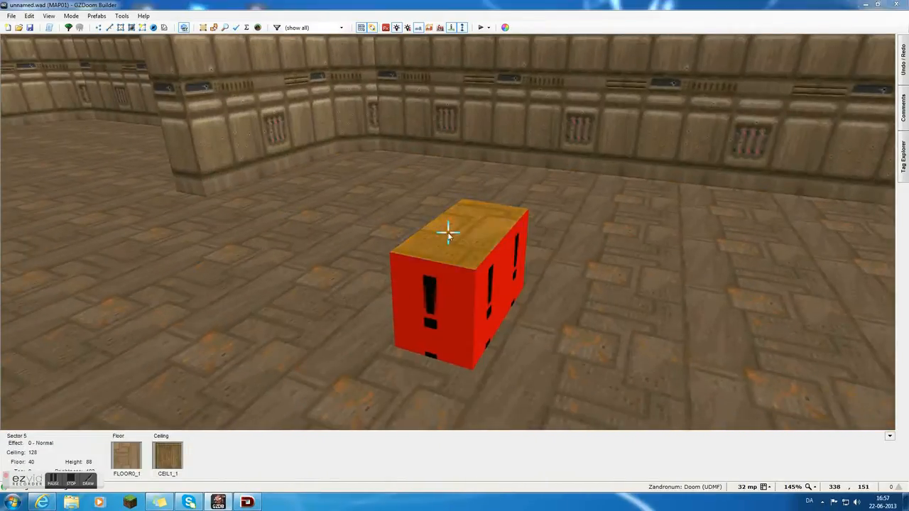
left_click(482, 196)
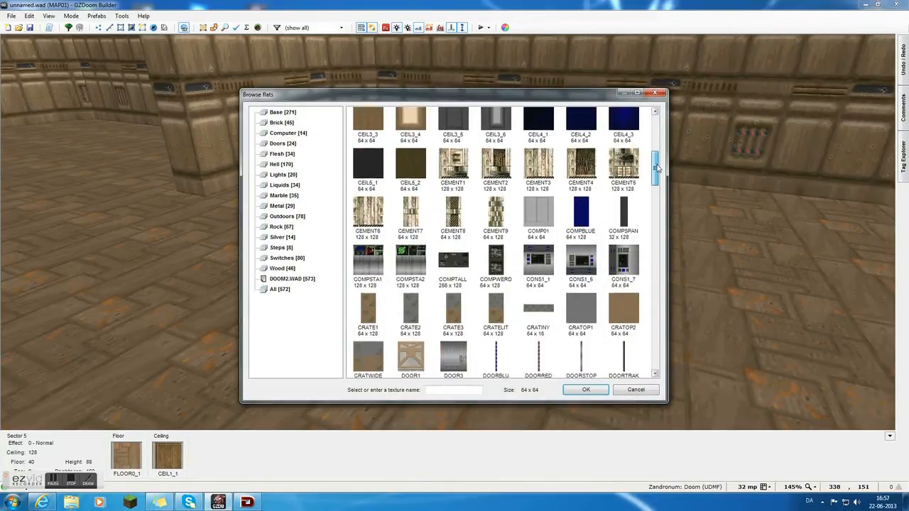
left_click_drag(656, 169, 655, 212)
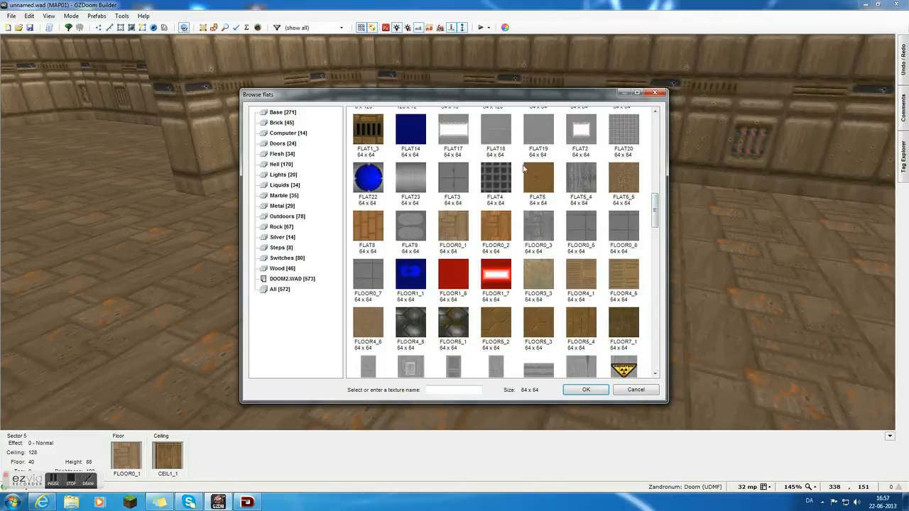
double_click(548, 133)
left_click(479, 352)
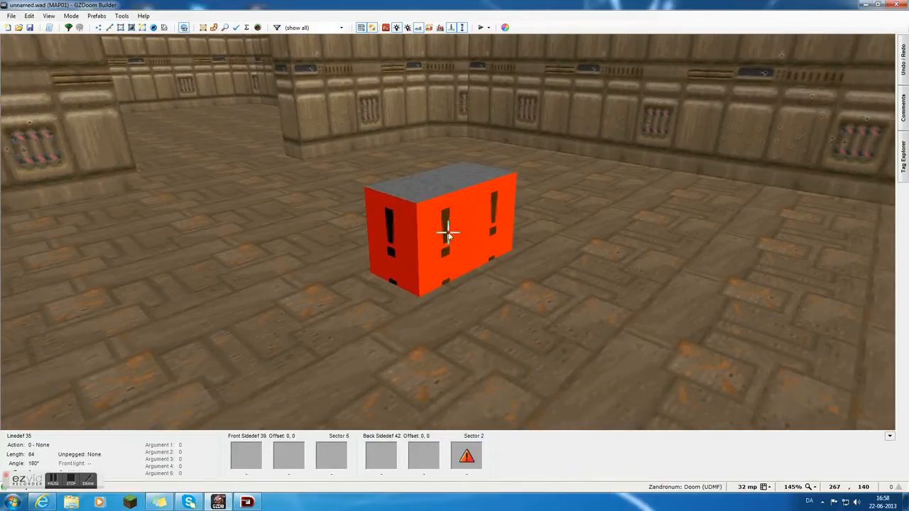
Apply COMPSPAN as the back side's lower texture on one long side of the block.
right_click(448, 232)
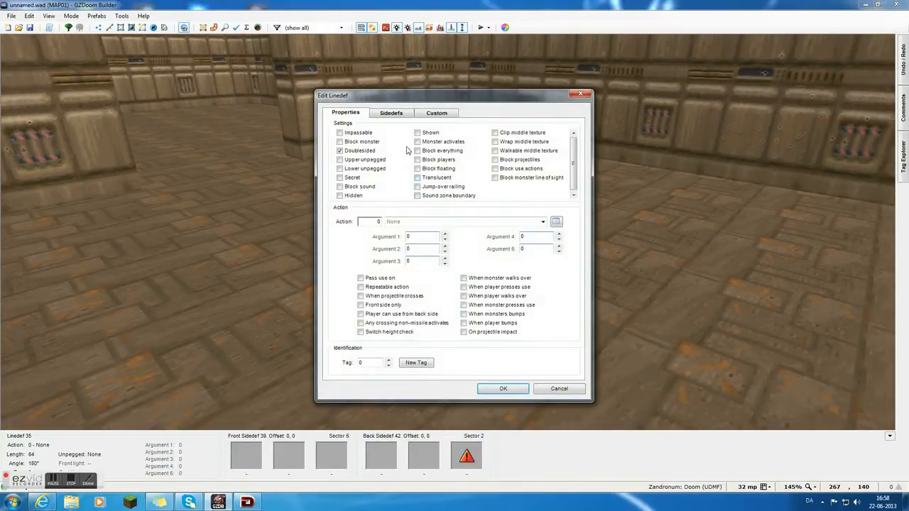
left_click(391, 113)
left_click(554, 162)
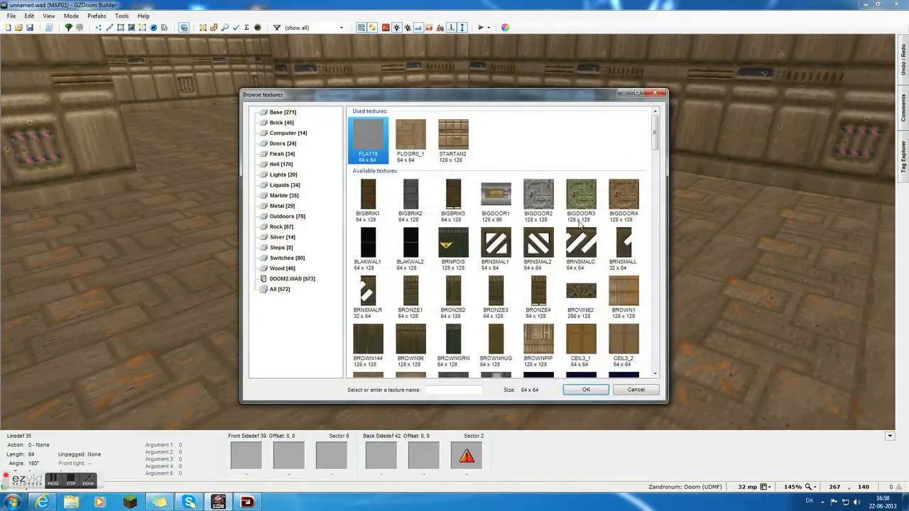
left_click_drag(655, 141, 655, 182)
double_click(625, 169)
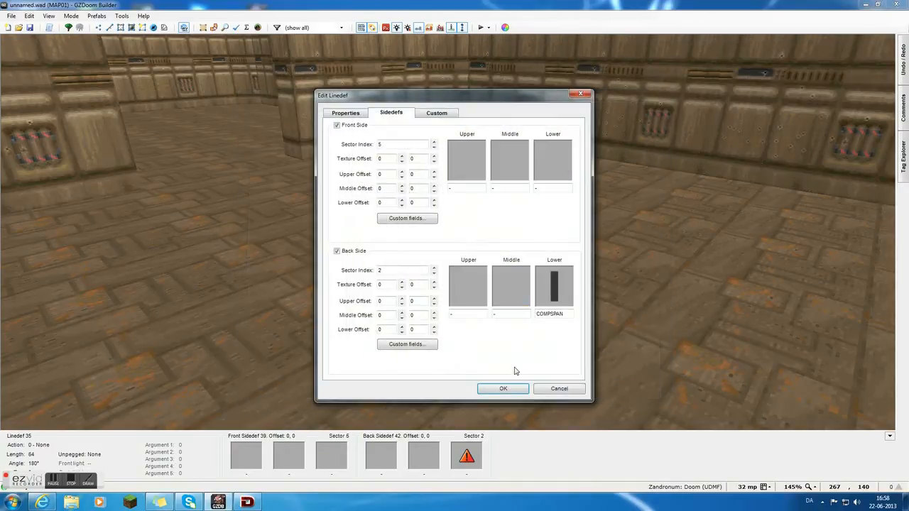
key("Return")
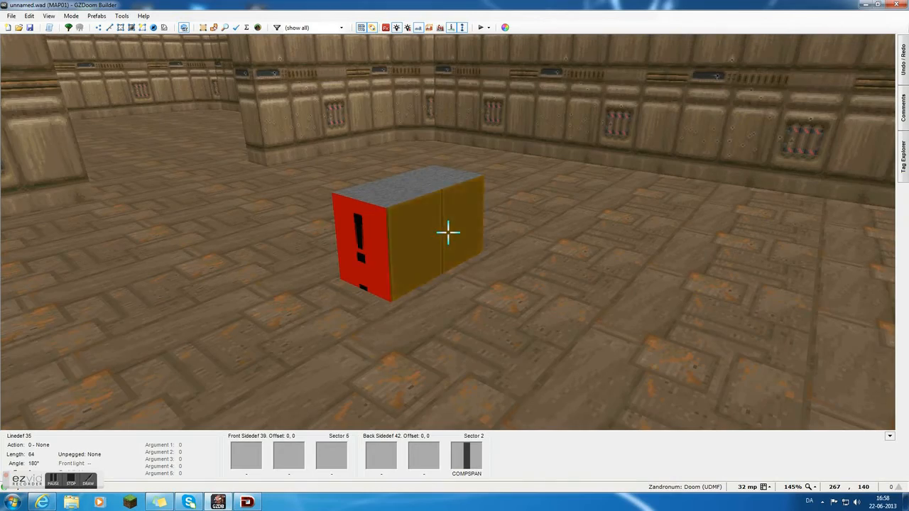
Copy the COMPSPAN texture from the finished long side onto the block's three remaining sides.
key("d")
key("e")
key("d")
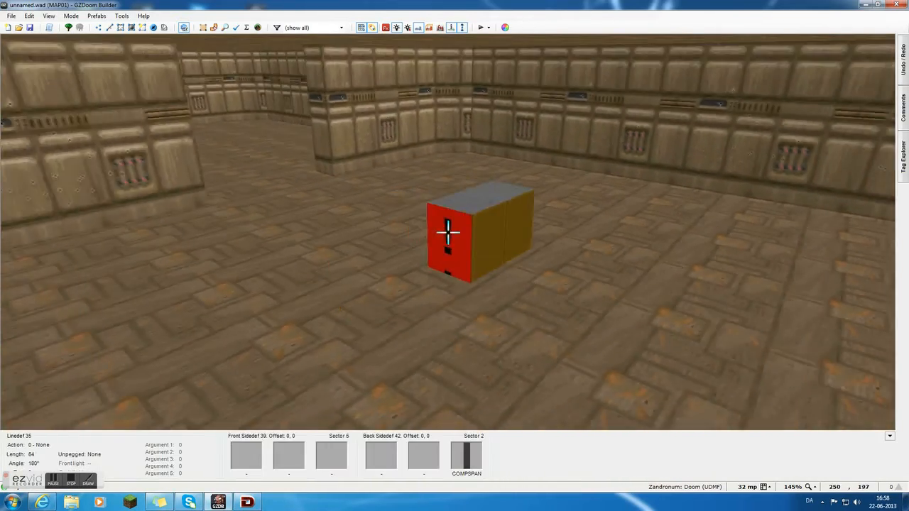
key("e")
key("f")
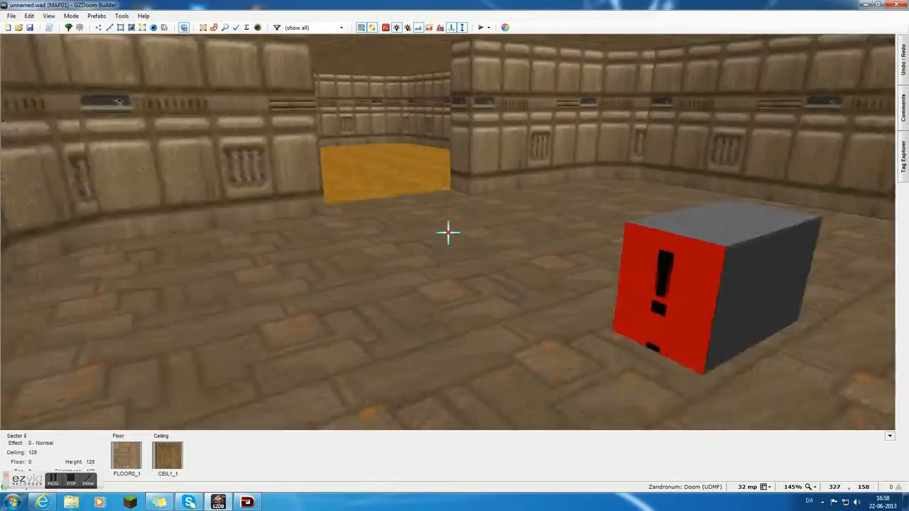
key("s")
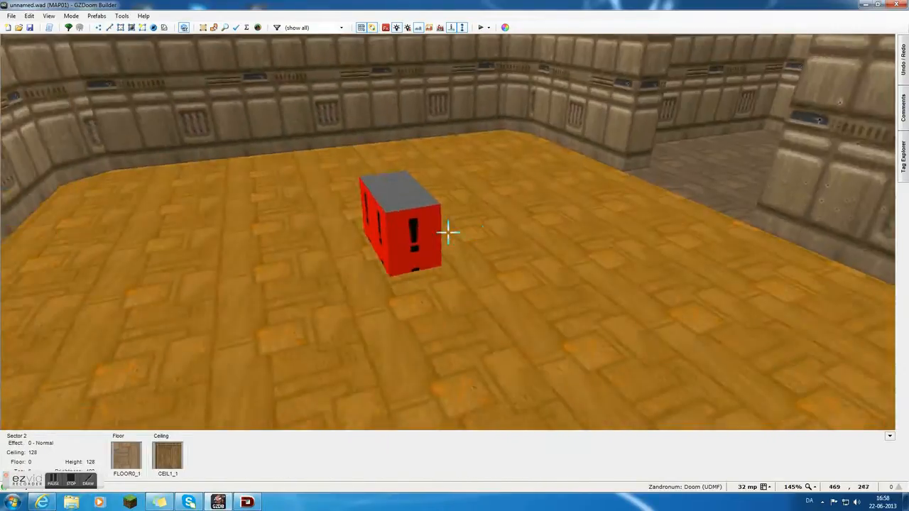
key("e")
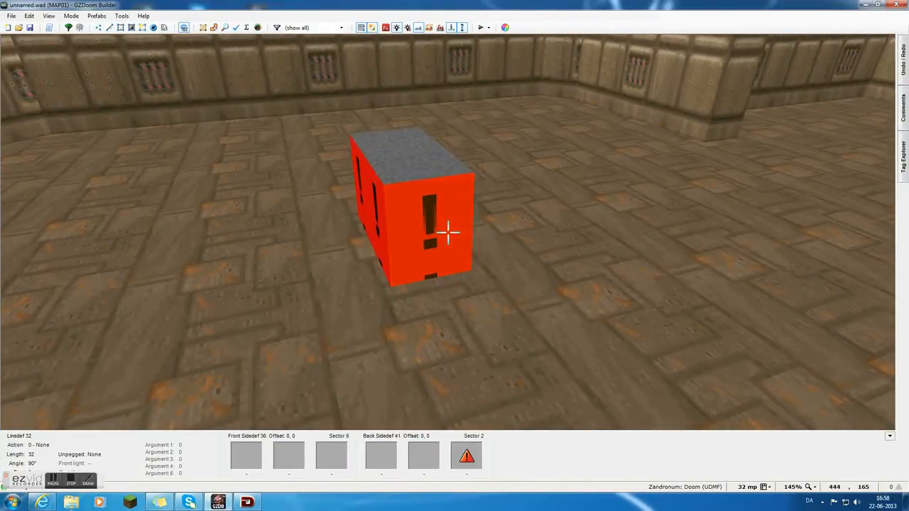
key("s")
key("f")
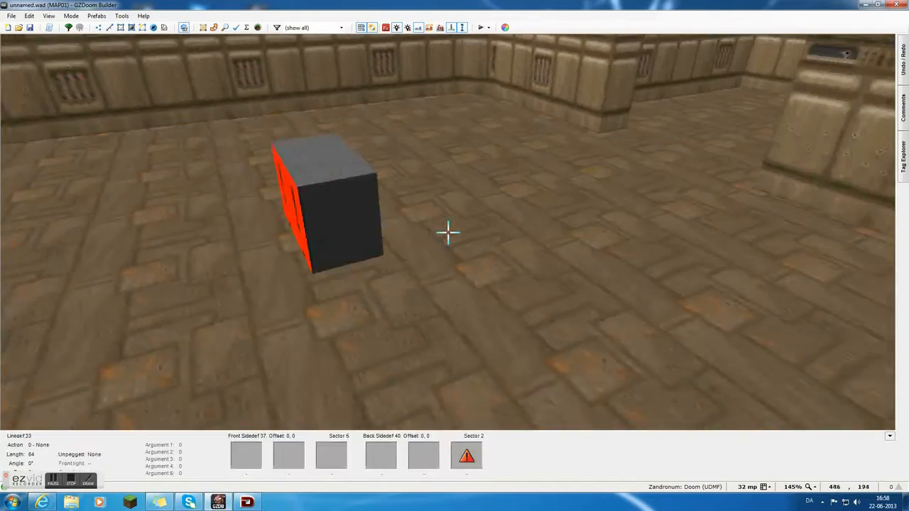
key("e")
key("d")
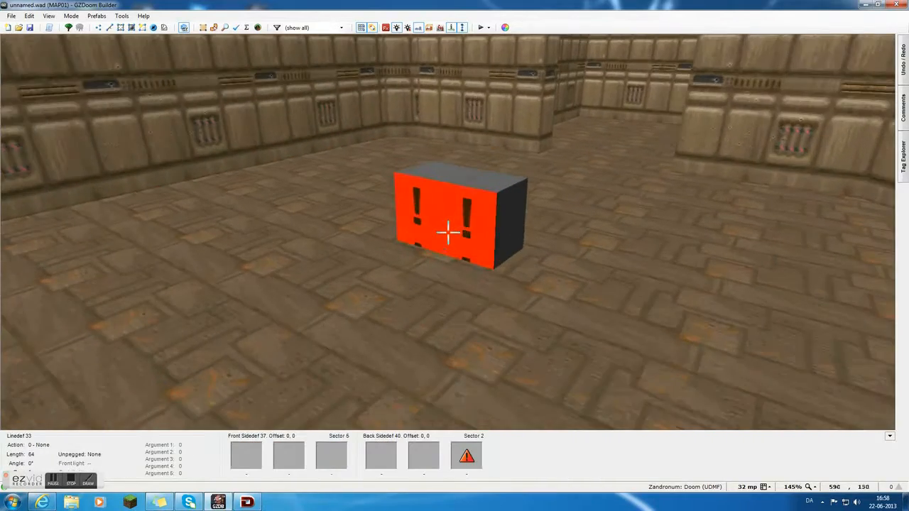
key("ctrl+v")
key("f")
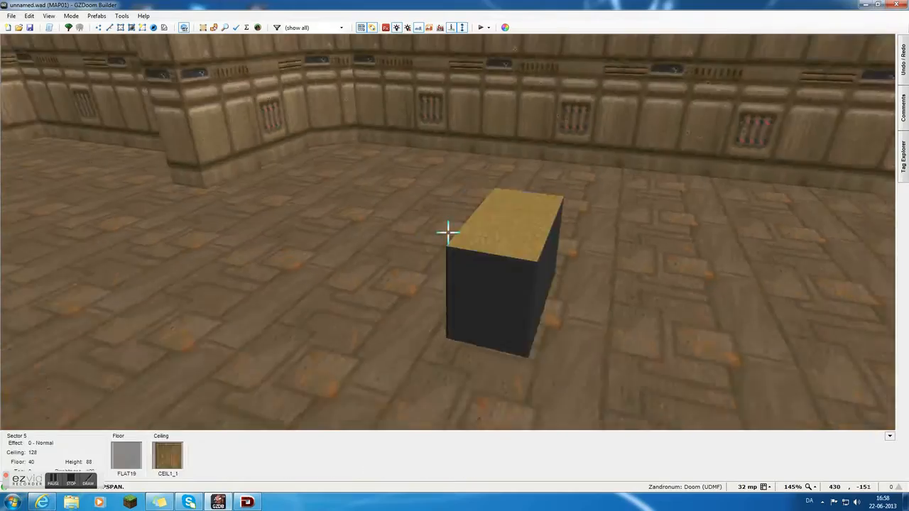
key("e")
Lower the ceiling directly above the block to a height of 80.
key("e")
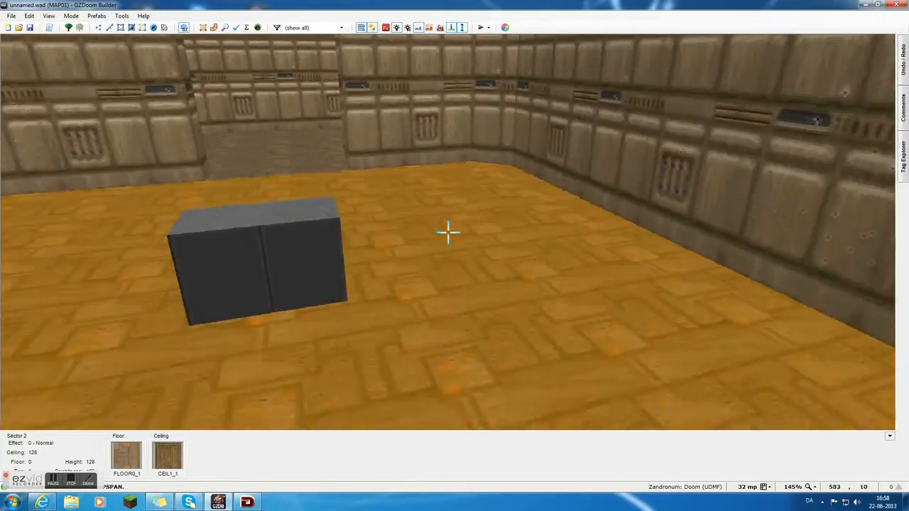
key("f")
key("e")
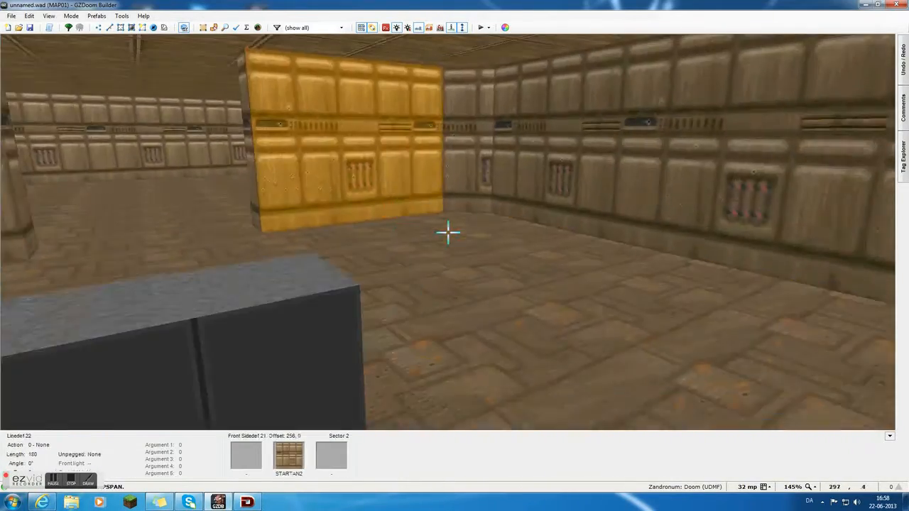
key("d")
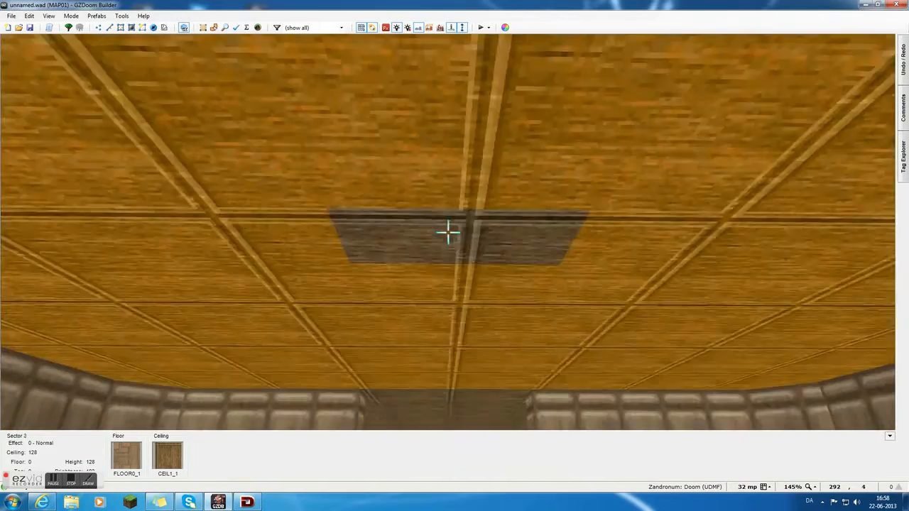
key("d")
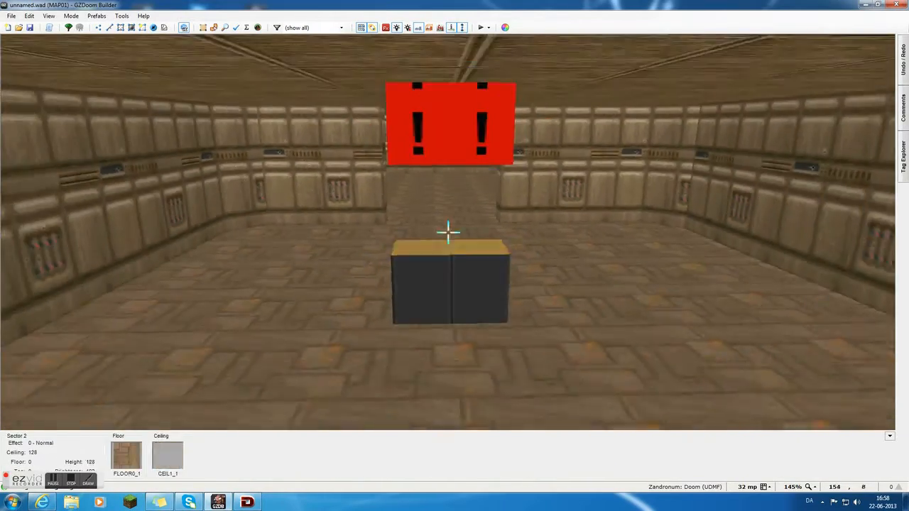
key("e")
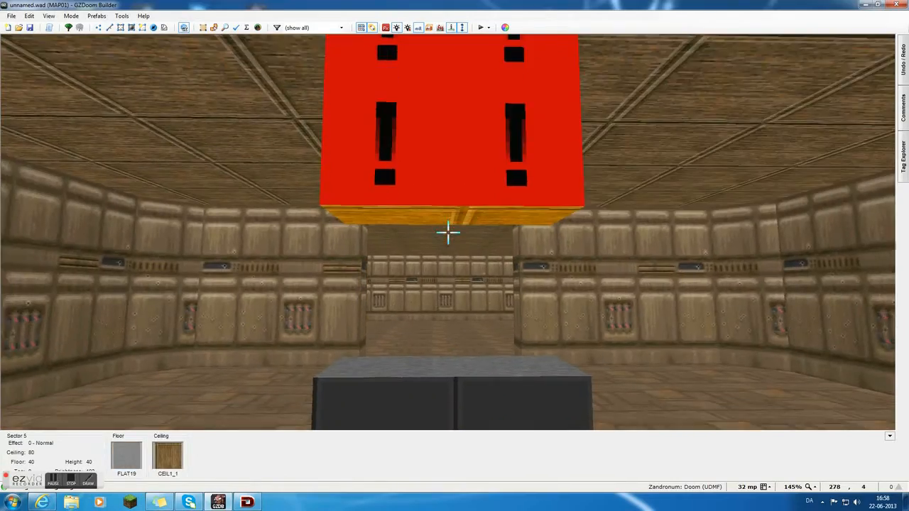
key("d")
key("s")
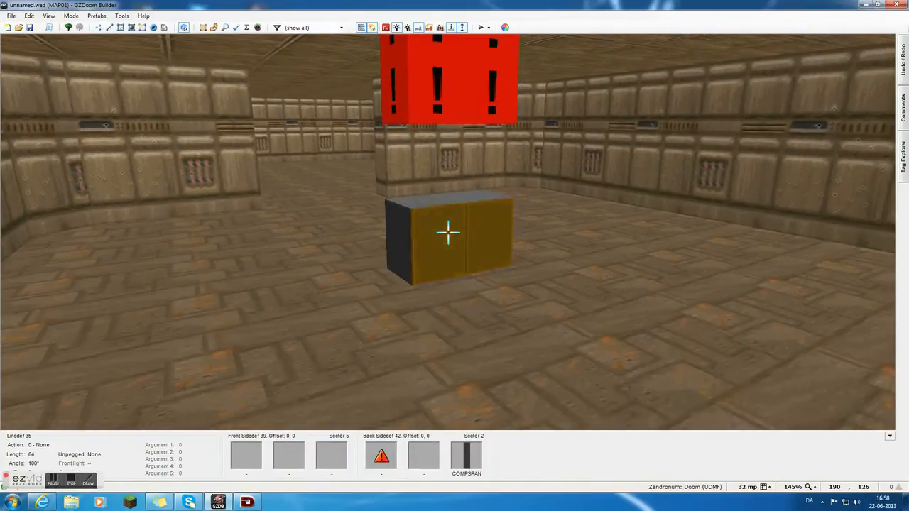
Remove the texture from the block's long side and flood-paste COMPSPAN across all connected untextured faces of the block and lowered ceiling.
key("Delete")
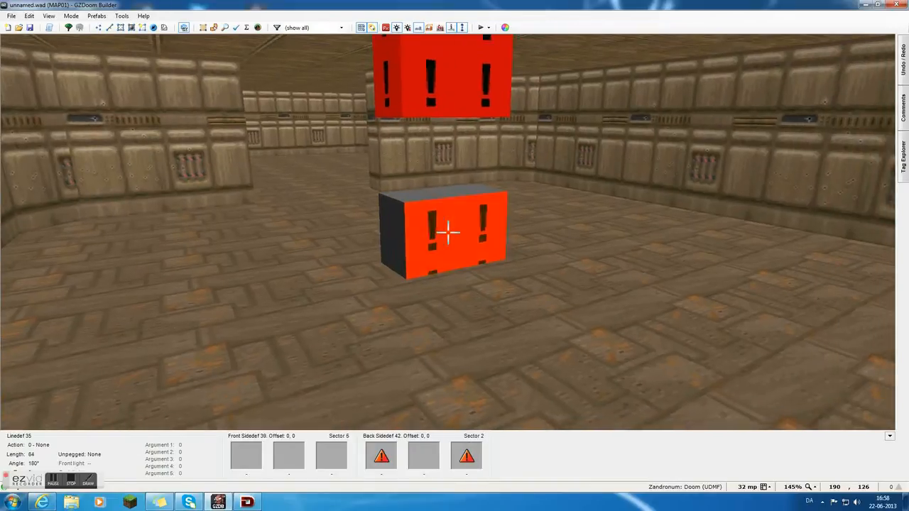
key("ctrl+shift+v")
key("s")
key("e")
key("s")
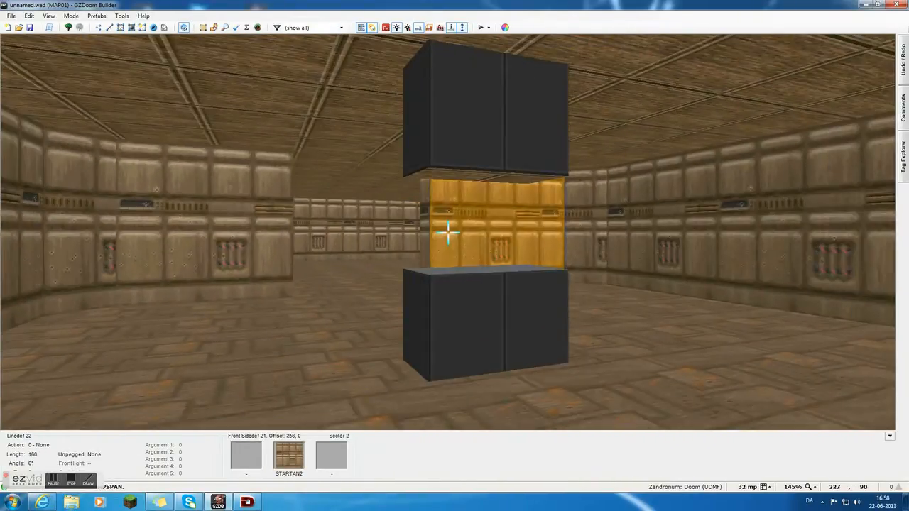
Undo the COMPSPAN paste and the texture removal, and raise the ceiling above the block level with the room's ceiling.
key("ctrl+z")
key("e")
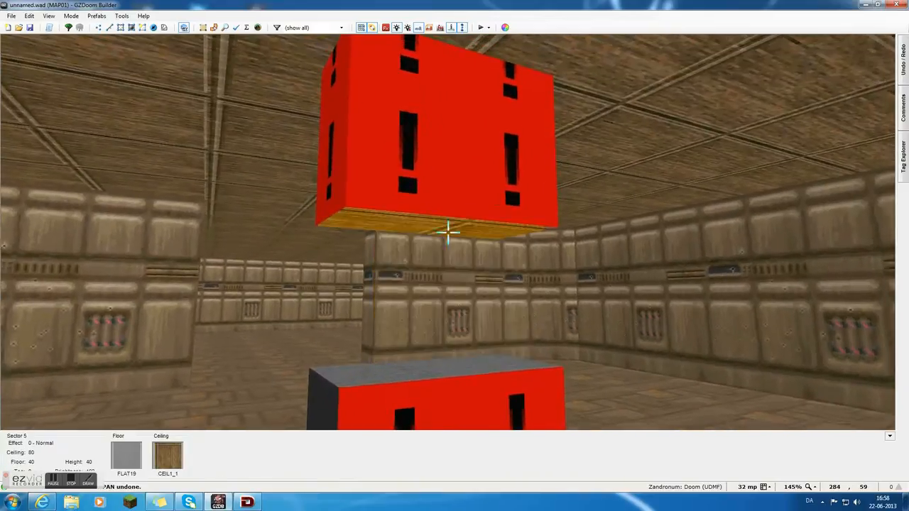
key("ctrl+z")
left_click(448, 232)
key("d")
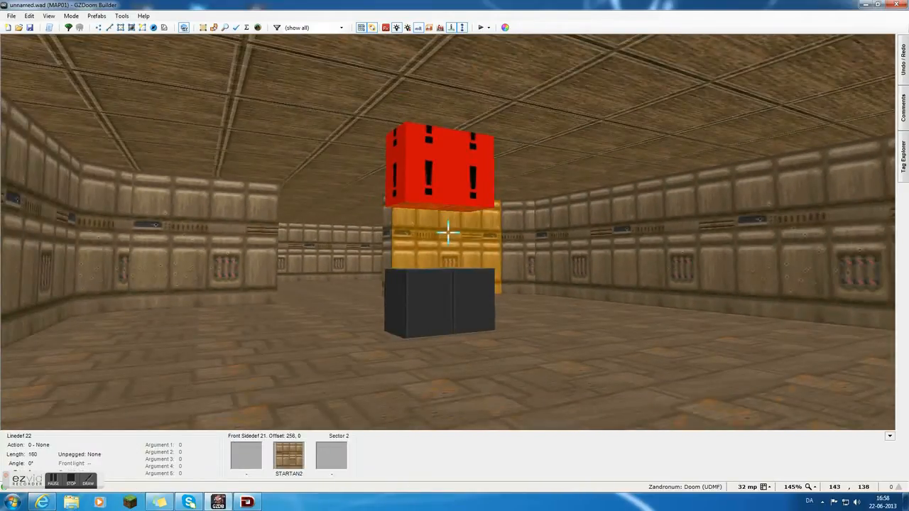
key("e")
scroll(449, 232, "up", 6)
key("c")
key("d")
key("f")
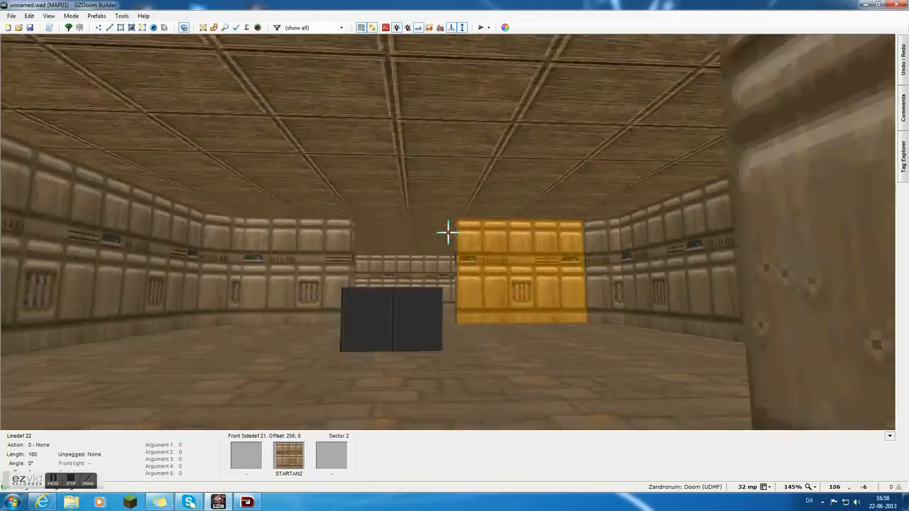
Examine the textured block in the middle room and return to the 2D map in Vertices Mode.
key("e")
key("s")
key("d")
key("e")
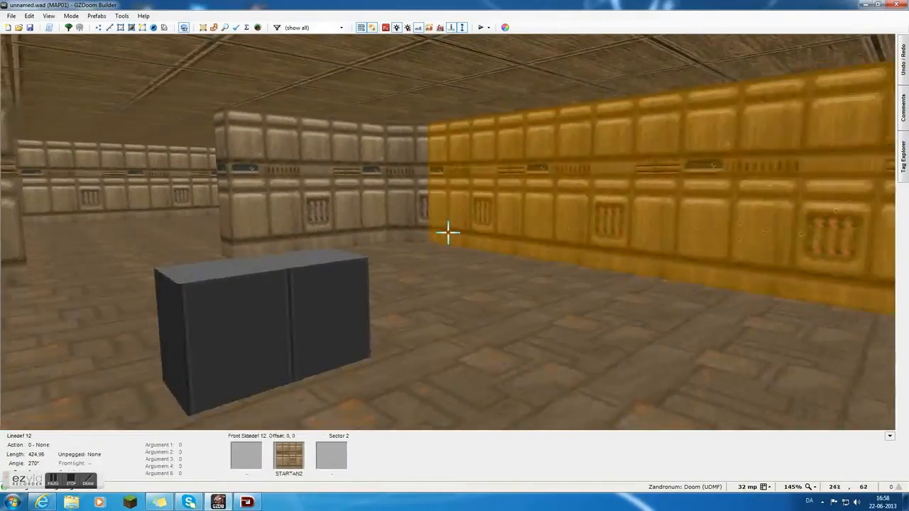
key("w")
scroll(381, 257, "down", 2)
key("v")
scroll(524, 297, "up", 2)
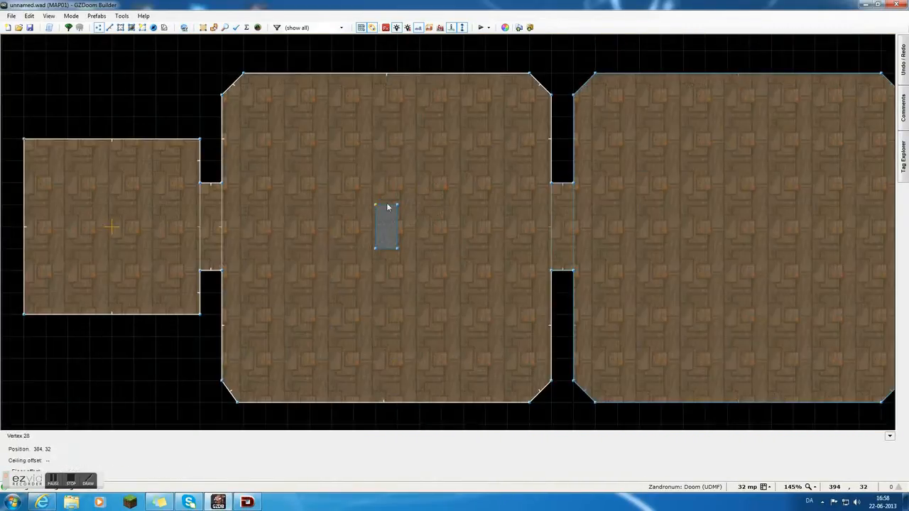
scroll(325, 185, "down", 1)
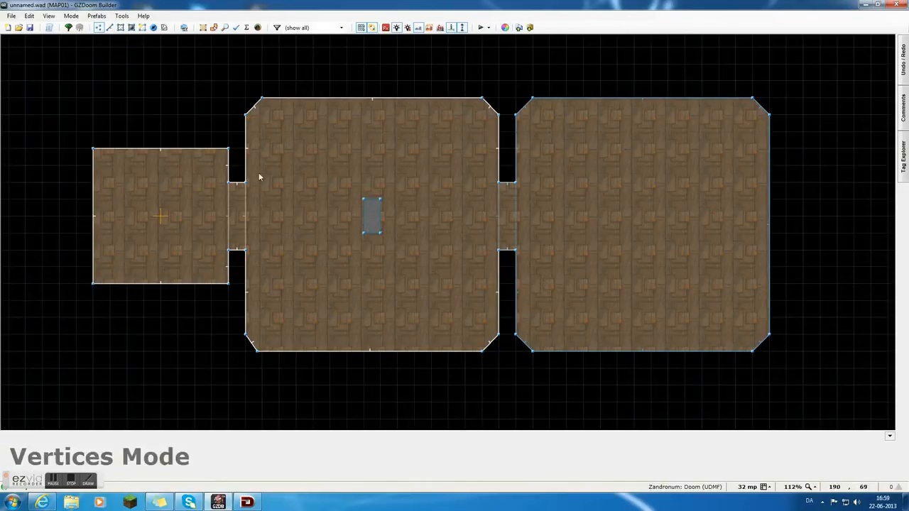
View the properties of the first room's northwest vertex and of the middle room's northwest corner linedef in Linedefs Mode.
right_click(93, 149)
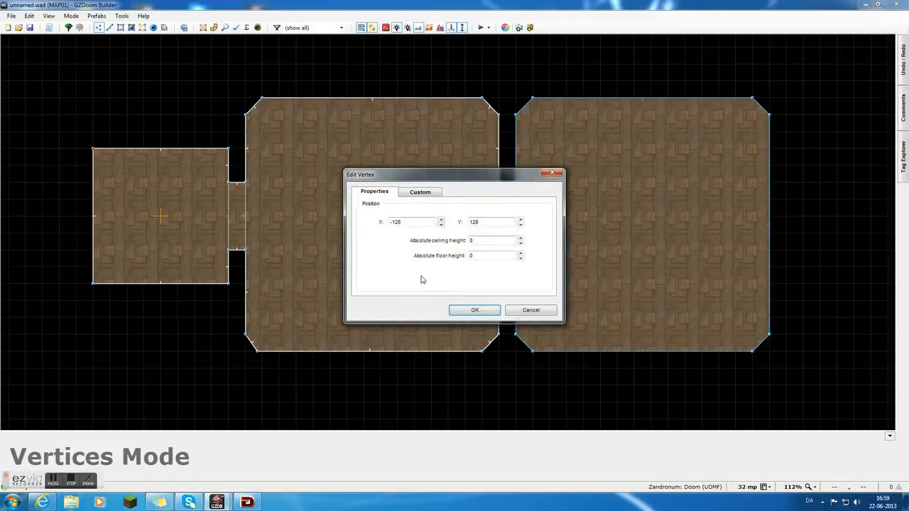
left_click(474, 311)
left_click(110, 28)
right_click(254, 107)
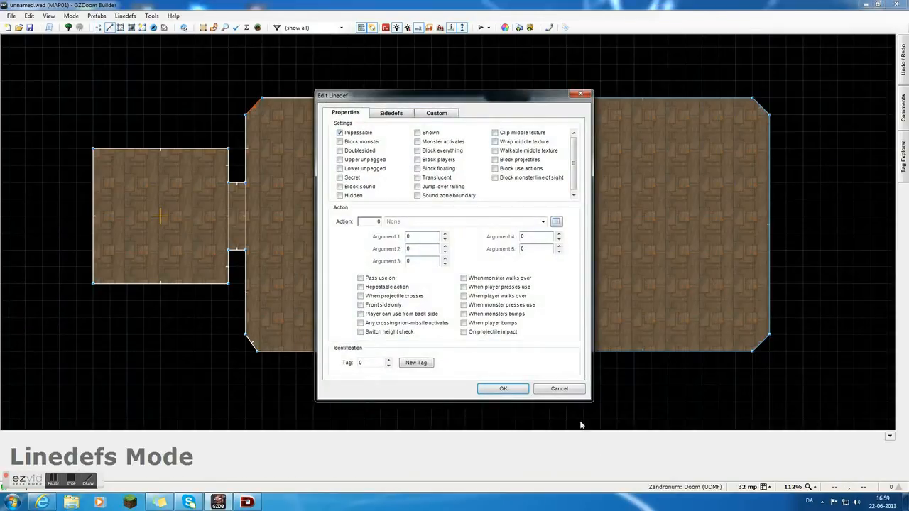
left_click(560, 389)
Move the middle room's four bevelled corner linedefs diagonally outward by about 32 units each.
left_click_drag(236, 102, 233, 100)
left_click_drag(252, 352, 242, 362)
left_click_drag(496, 351, 510, 374)
left_click_drag(497, 102, 514, 91)
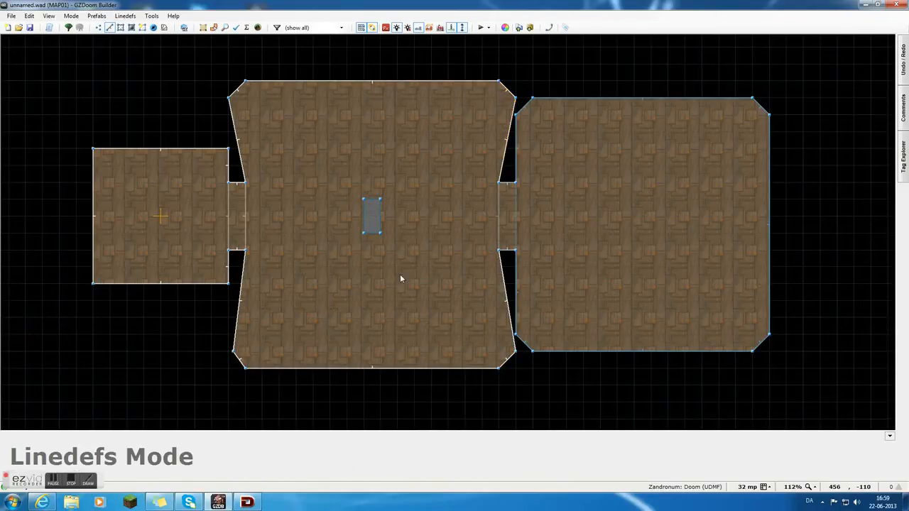
Fly around the middle room in Visual Mode, examining its reshaped walls and the textured block.
key("q")
key("e")
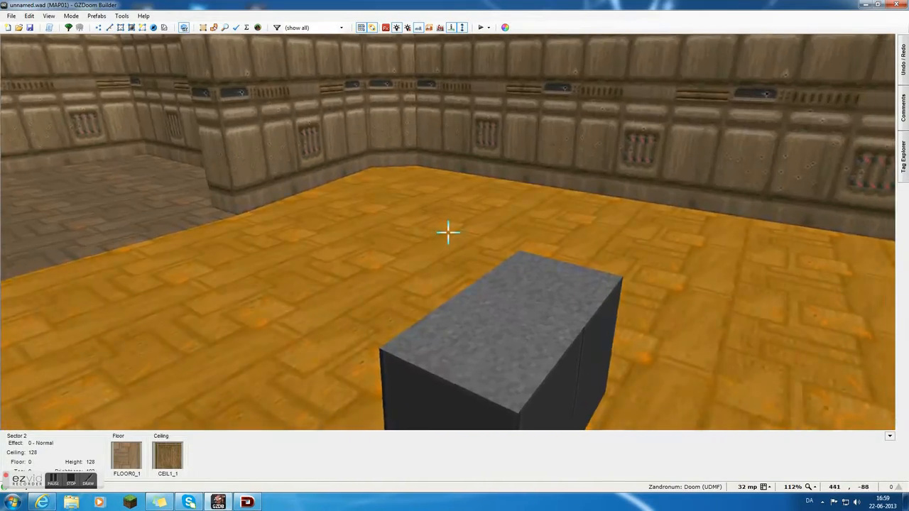
key("e")
key("d")
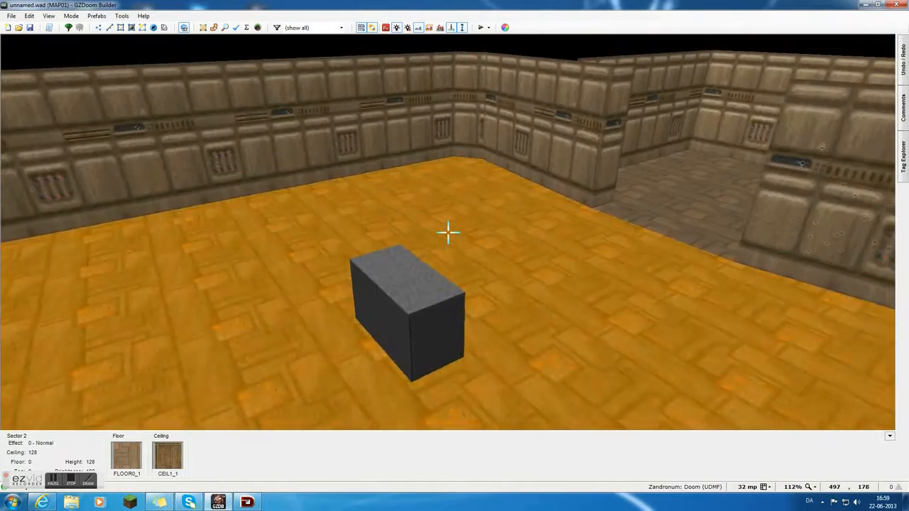
Fly through the three connected rooms in Visual Mode, examining the walls, openings and the textured block.
key("e")
key("e")
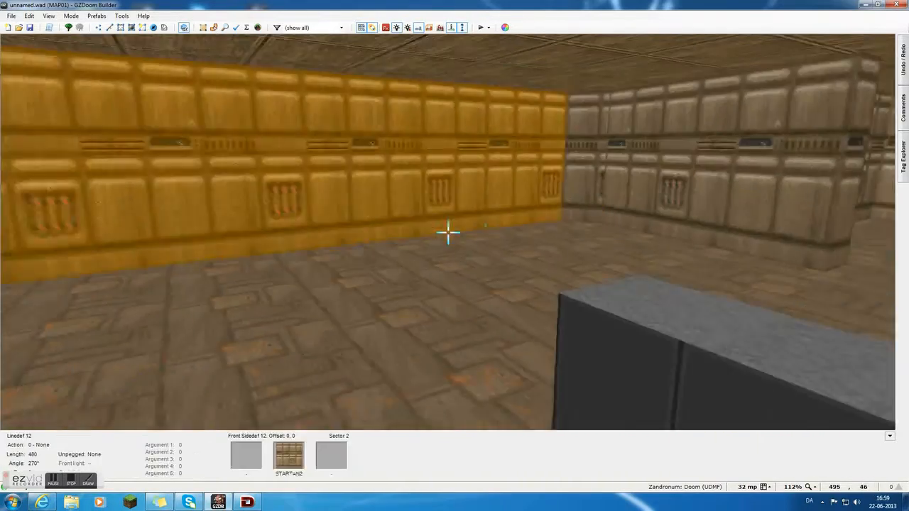
key("e")
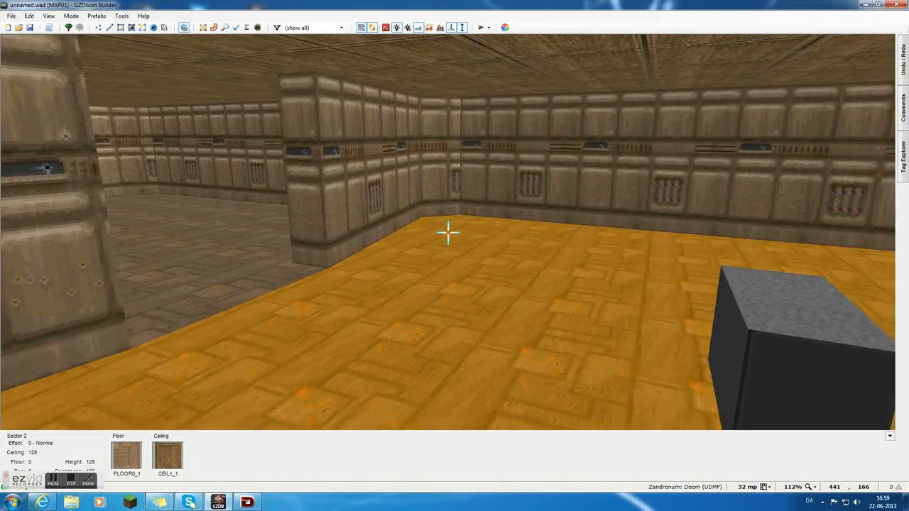
key("e")
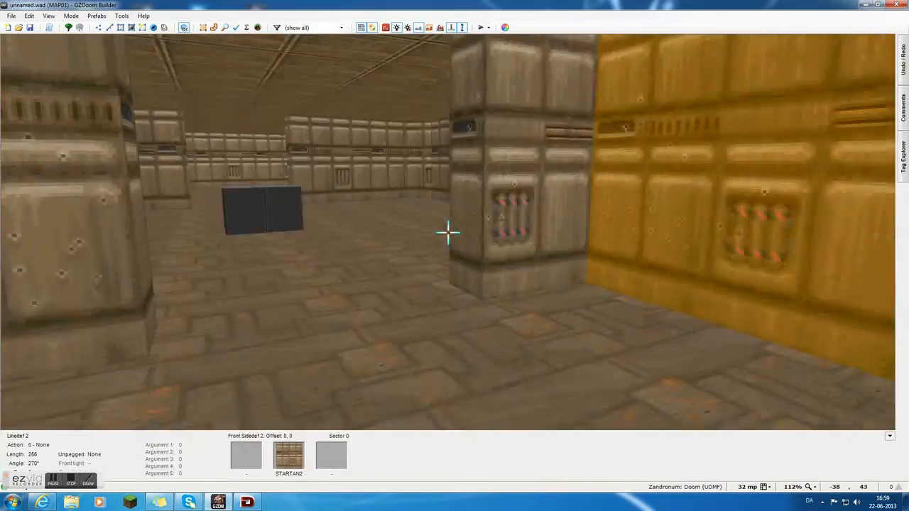
key("e")
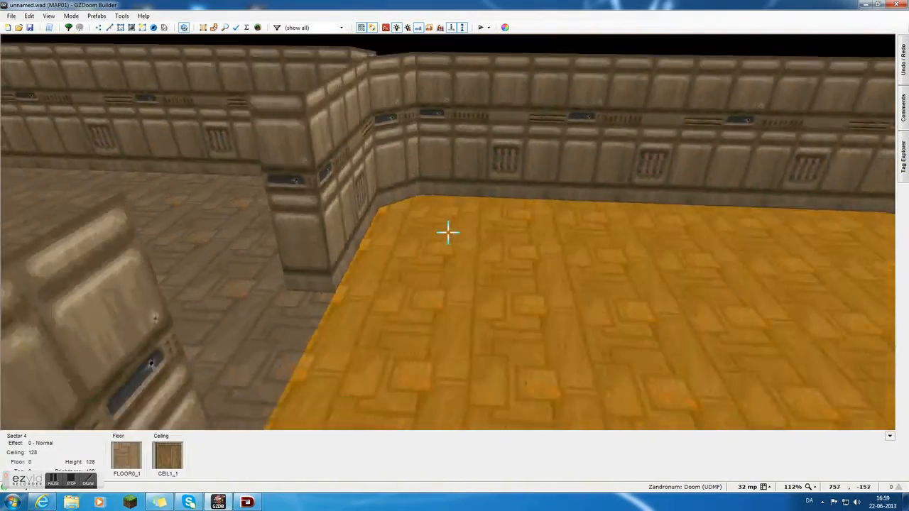
key("d")
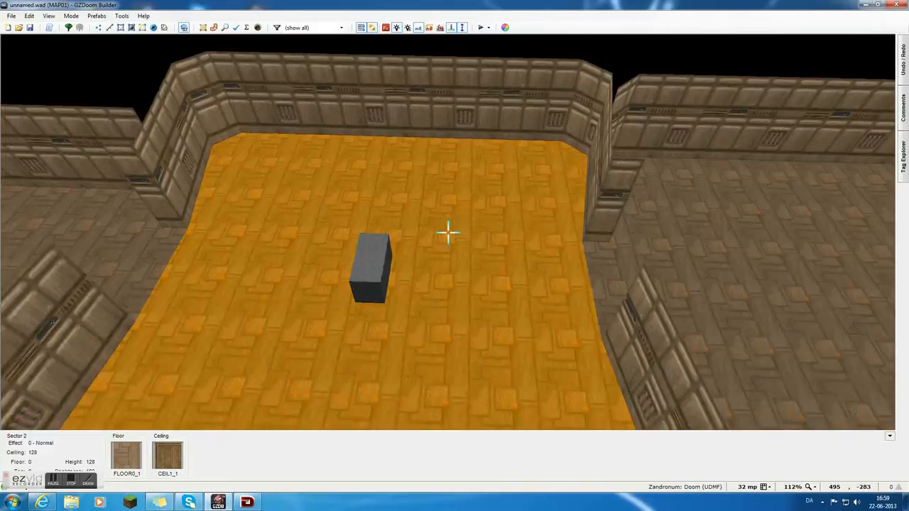
key("e")
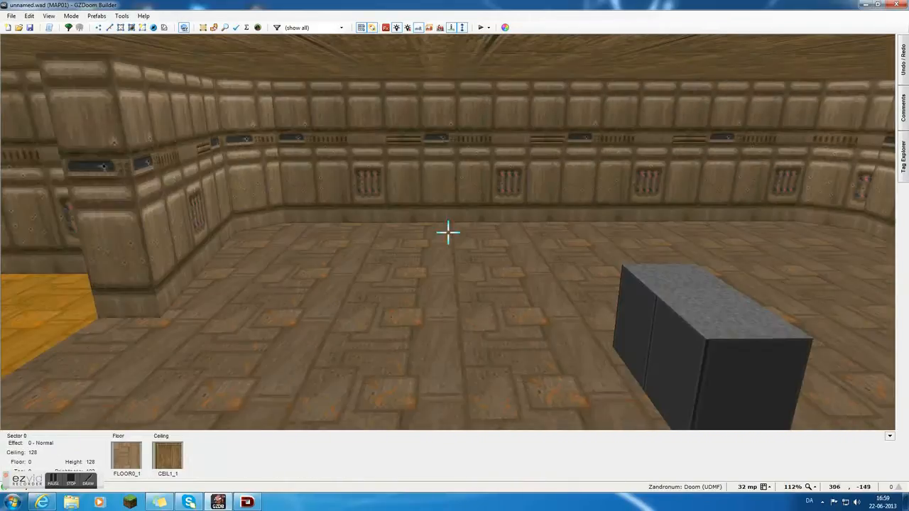
Return to the 2D map in Things Mode and place a Shotgun thing at the middle room's block.
key("q")
scroll(426, 228, "up", 2)
key("l")
key("t")
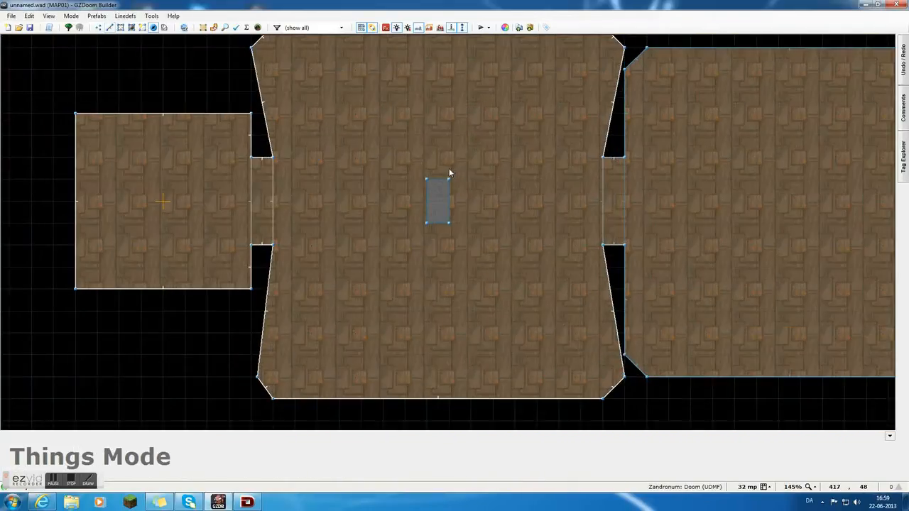
scroll(440, 199, "up", 8)
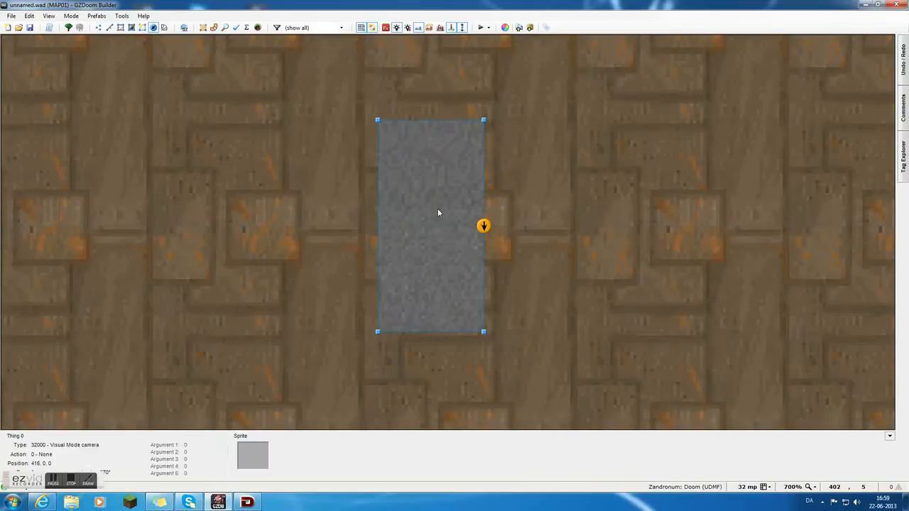
right_click(438, 208)
left_click(313, 175)
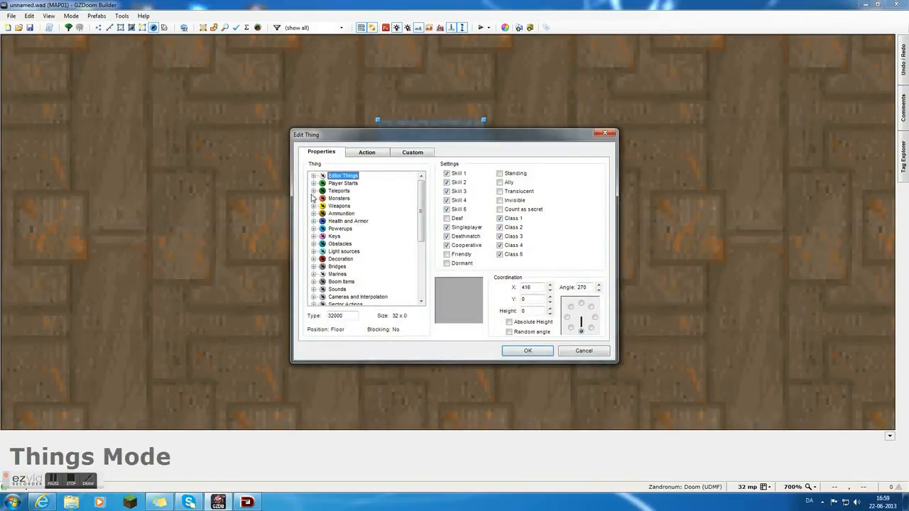
left_click(314, 206)
left_click(347, 289)
left_click(527, 351)
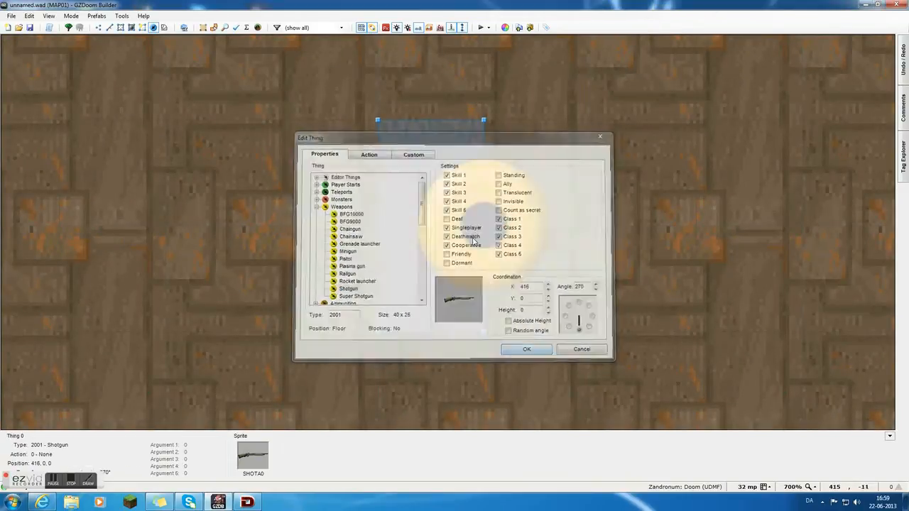
Set the grid size to 16 mp and move the shotgun onto the block at position 400, 16.
left_click_drag(423, 200, 411, 139)
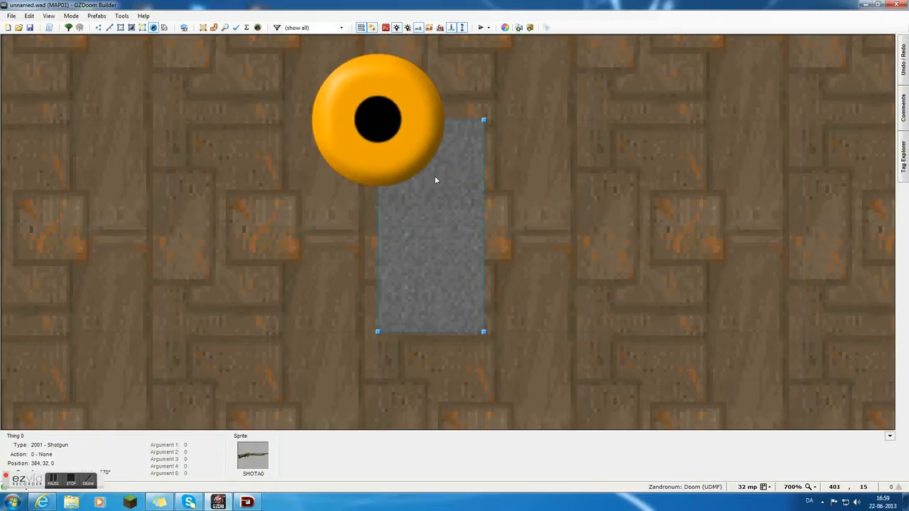
left_click(770, 488)
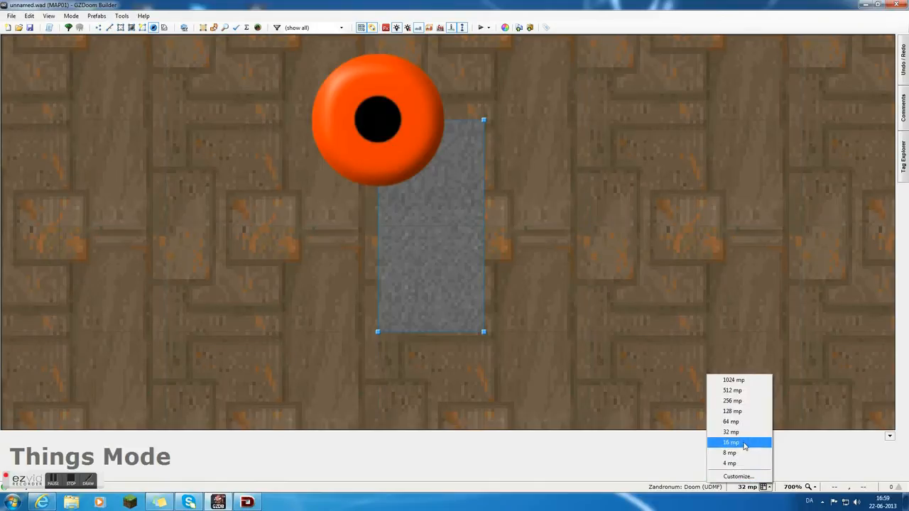
left_click(745, 445)
left_click_drag(412, 151, 444, 179)
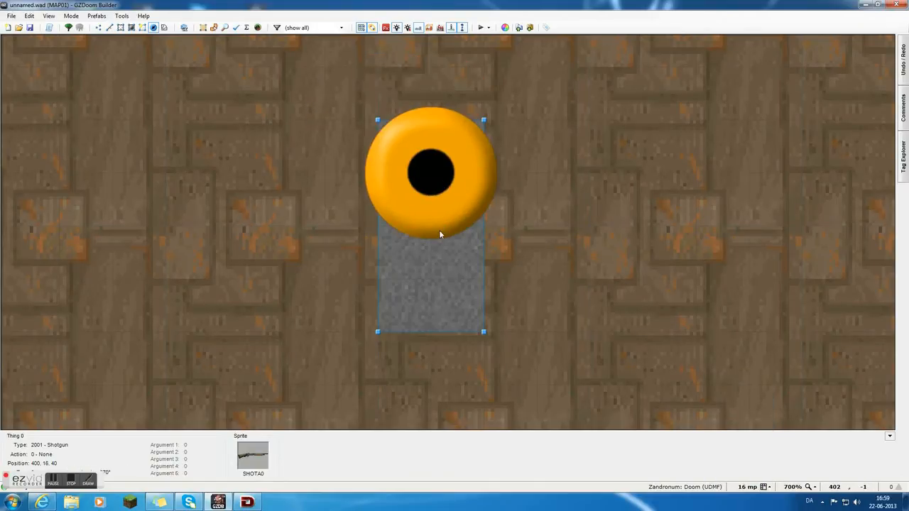
Check the shotgun's placement in Visual Mode, then move it to the block's centre at position 400, 0.
key("w")
key("s")
key("e")
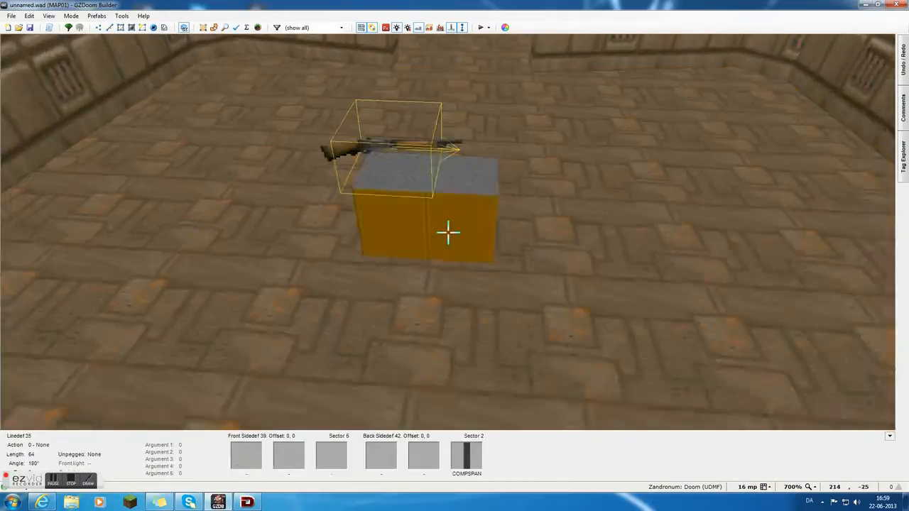
key("w")
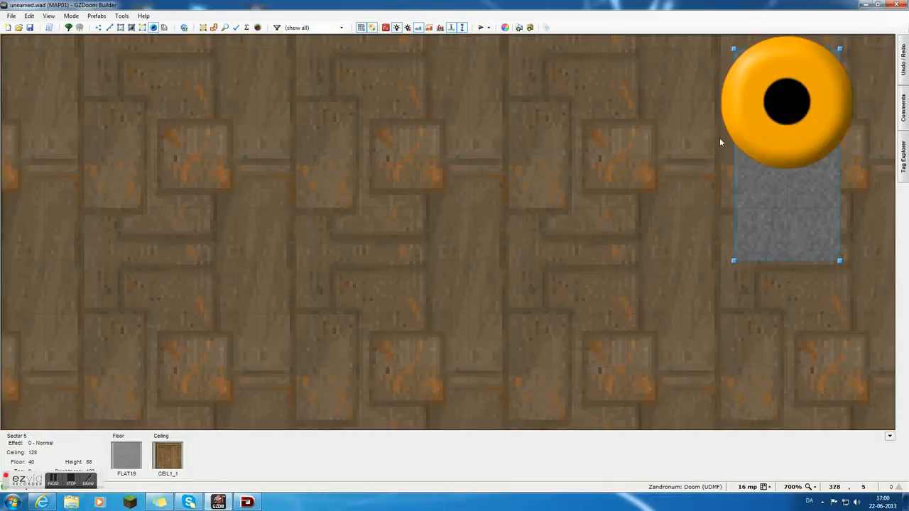
left_click_drag(753, 135, 759, 173)
Examine the centred shotgun on the block from several sides in Visual Mode and return to the 2D map.
key("w")
key("d")
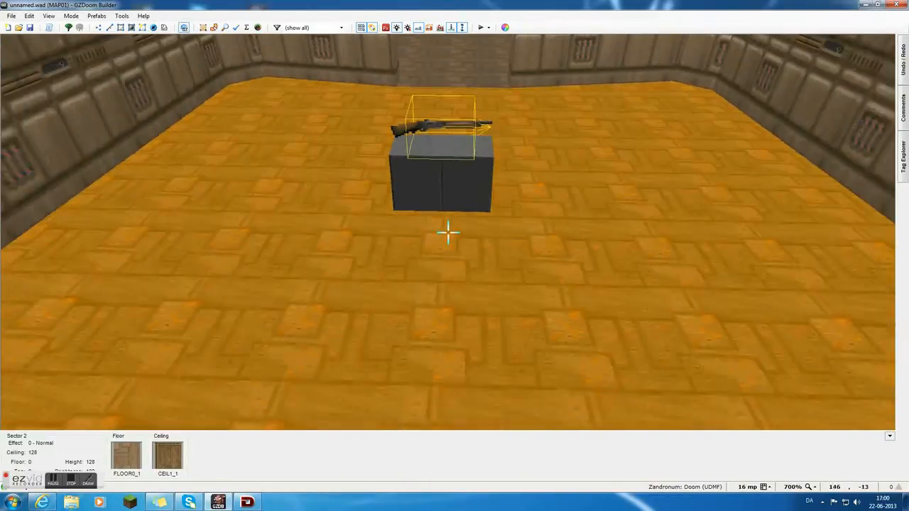
key("e")
key("f")
key("f")
key("e")
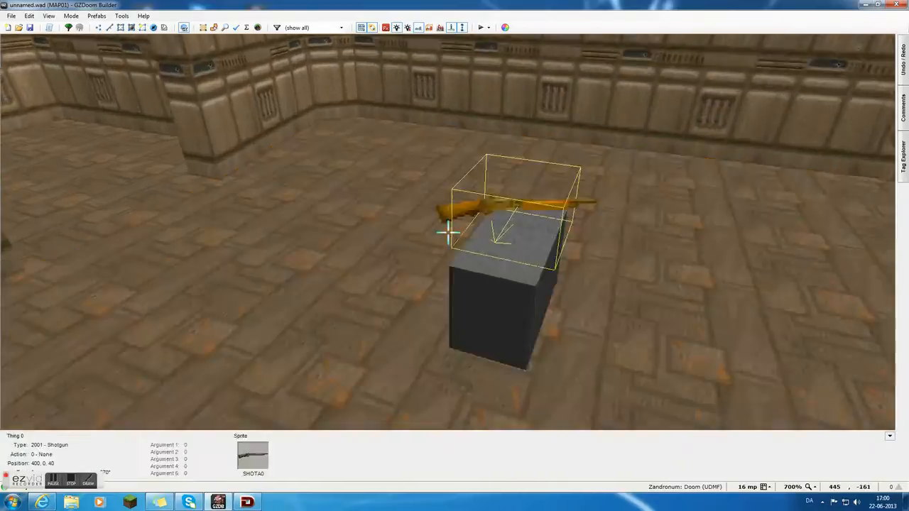
key("w")
Set a custom grid size of 32152 map pixels.
scroll(398, 180, "down", 3)
scroll(438, 95, "up", 2)
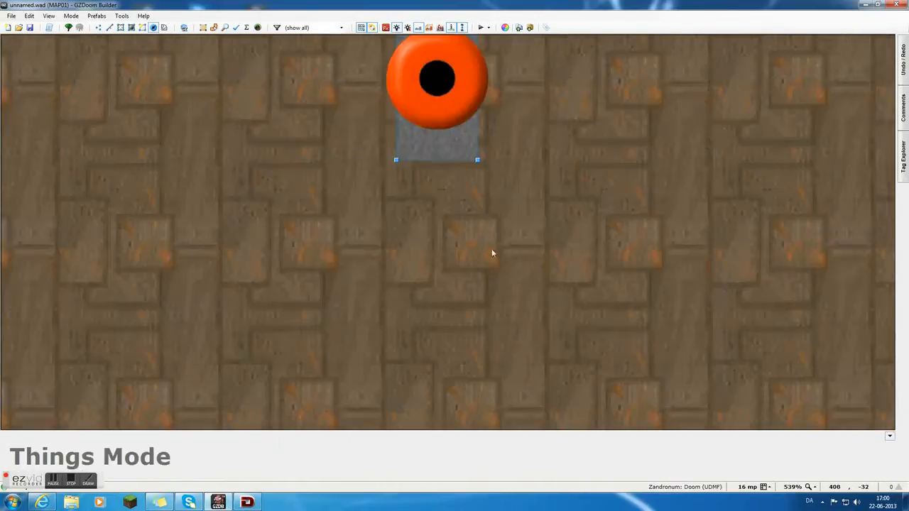
scroll(507, 301, "down", 4)
scroll(508, 300, "up", 1)
left_click(759, 484)
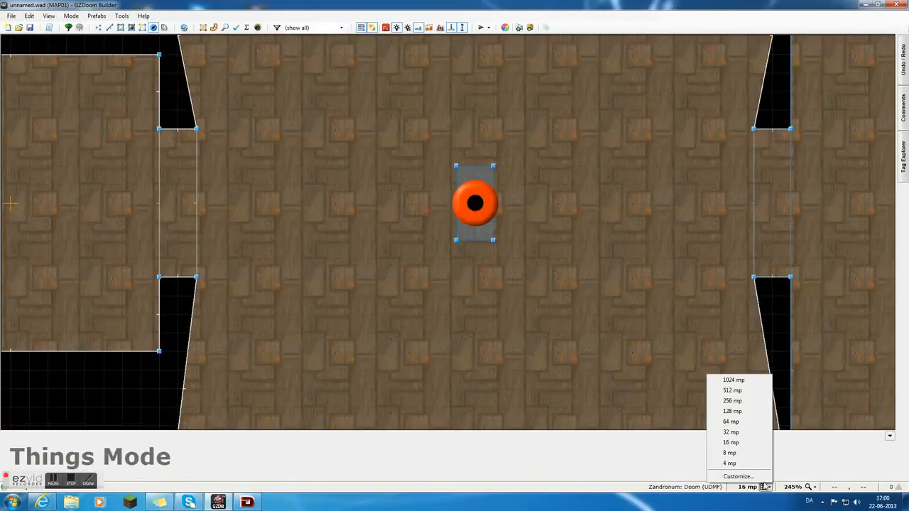
left_click(732, 473)
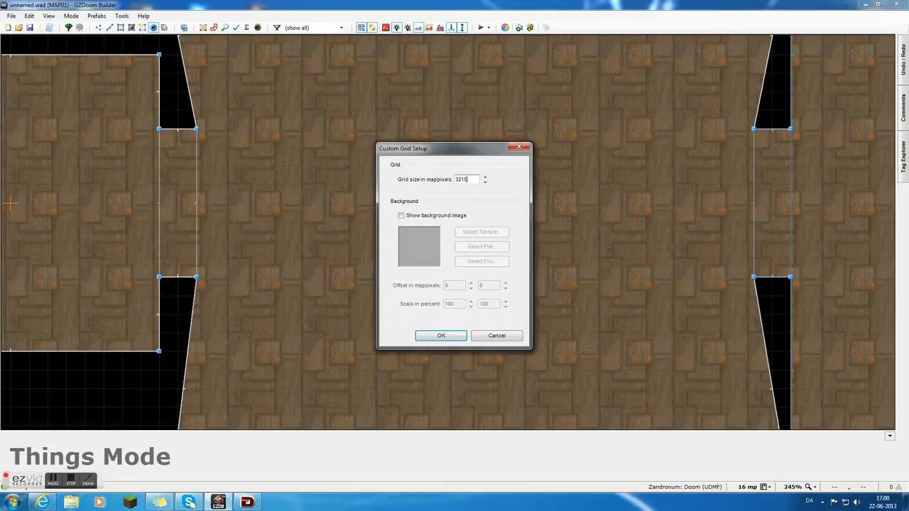
left_click(441, 335)
Examine the oversized grid around the whole map and return to a view of the three rooms.
scroll(384, 260, "down", 15)
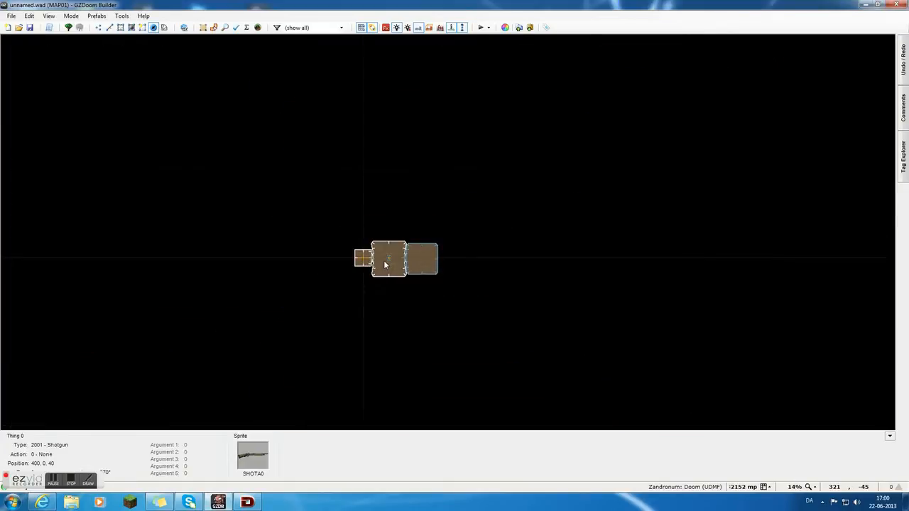
scroll(383, 261, "down", 1)
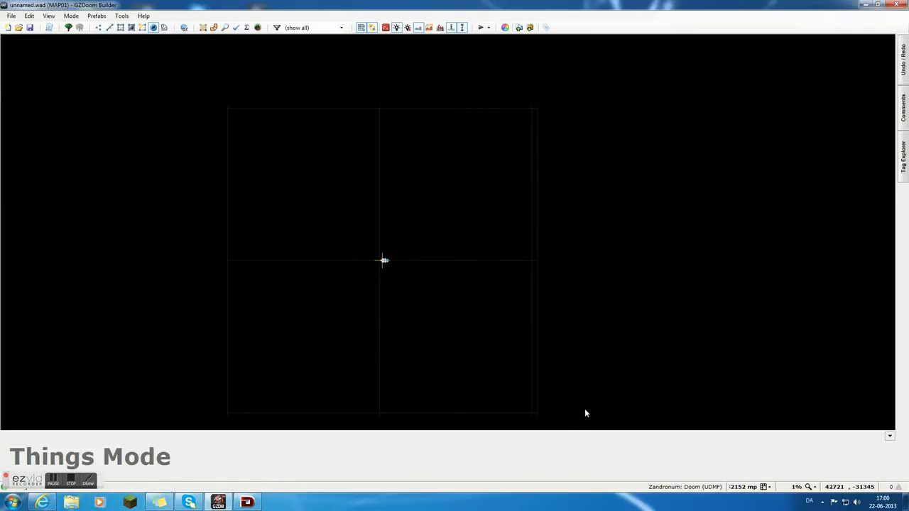
scroll(383, 234, "up", 5)
scroll(390, 89, "up", 4)
scroll(371, 394, "down", 4)
scroll(362, 411, "up", 5)
scroll(390, 153, "down", 4)
scroll(389, 220, "up", 2)
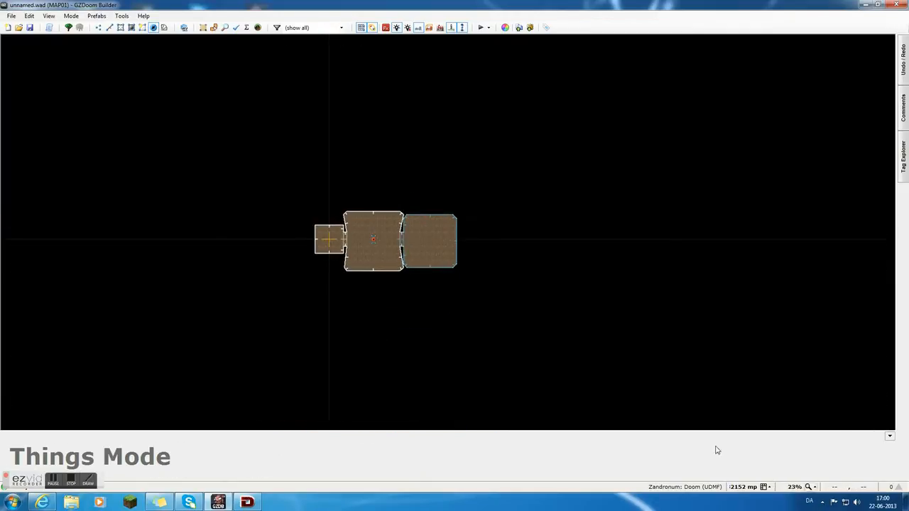
scroll(372, 245, "up", 6)
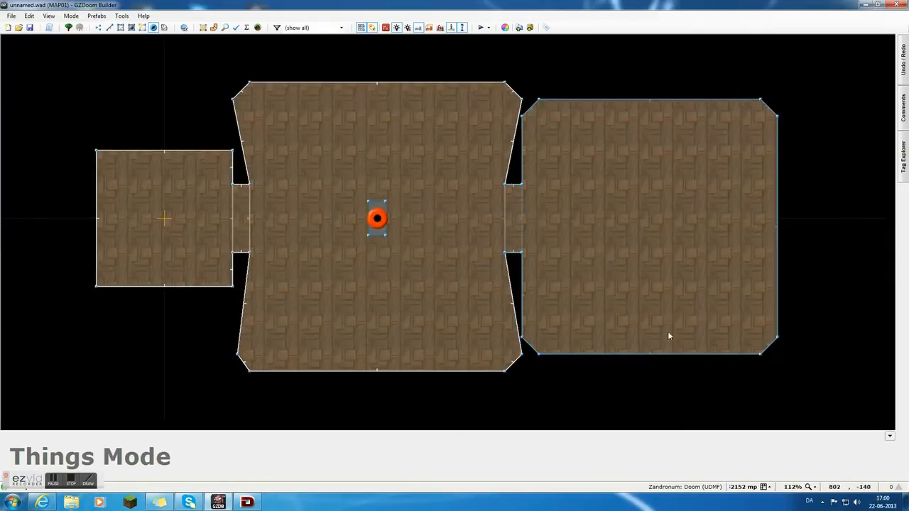
scroll(530, 298, "down", 3)
scroll(530, 299, "up", 3)
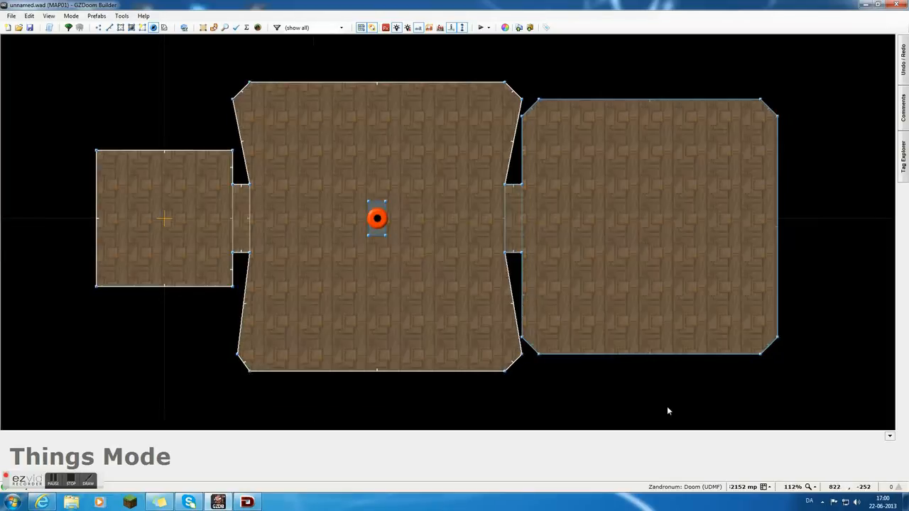
Set the grid size to 32 mp and inspect the grid around the rooms.
left_click(766, 488)
left_click(735, 432)
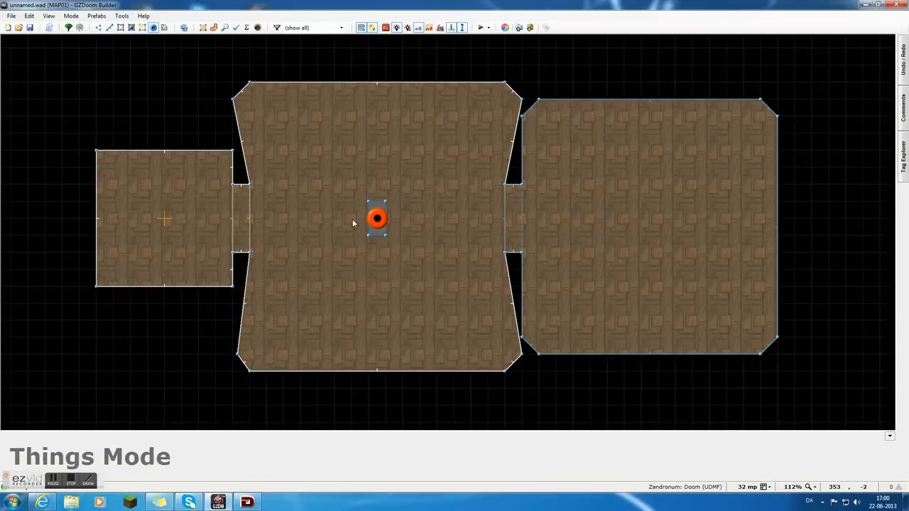
scroll(377, 218, "up", 1)
scroll(375, 219, "down", 15)
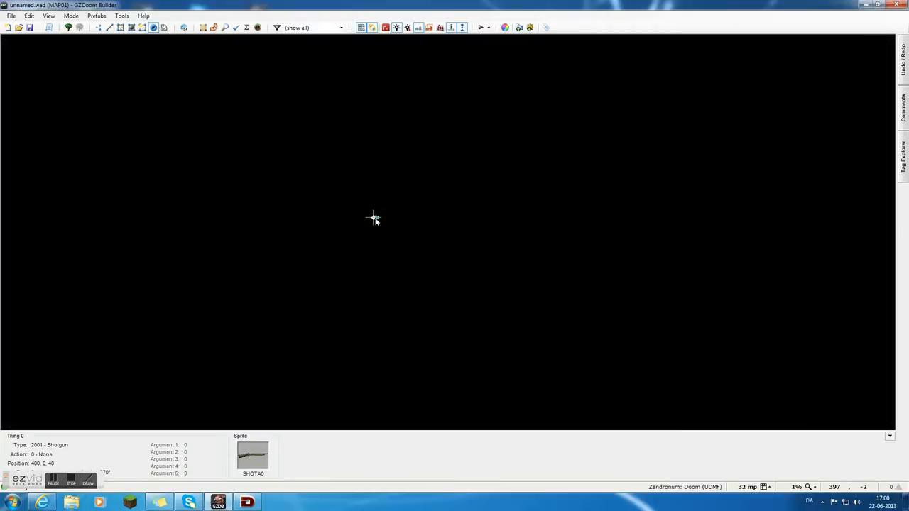
scroll(446, 180, "up", 2)
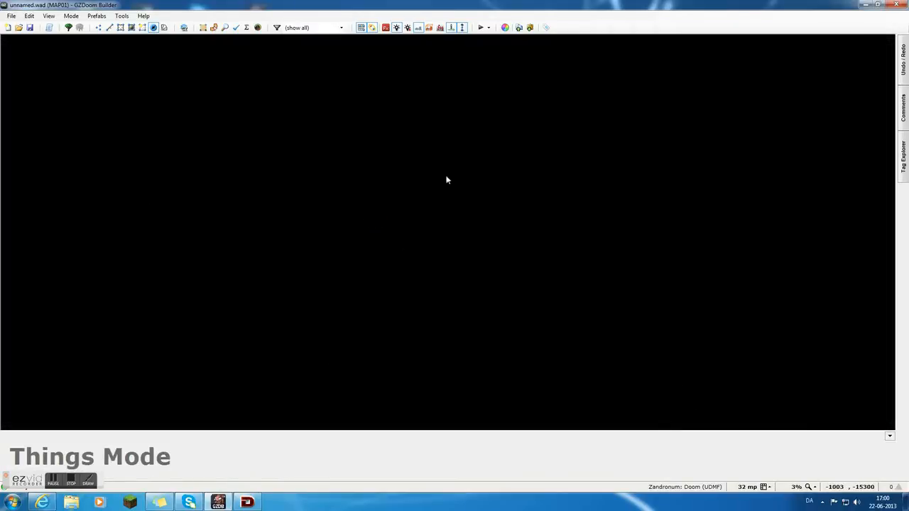
scroll(454, 238, "up", 15)
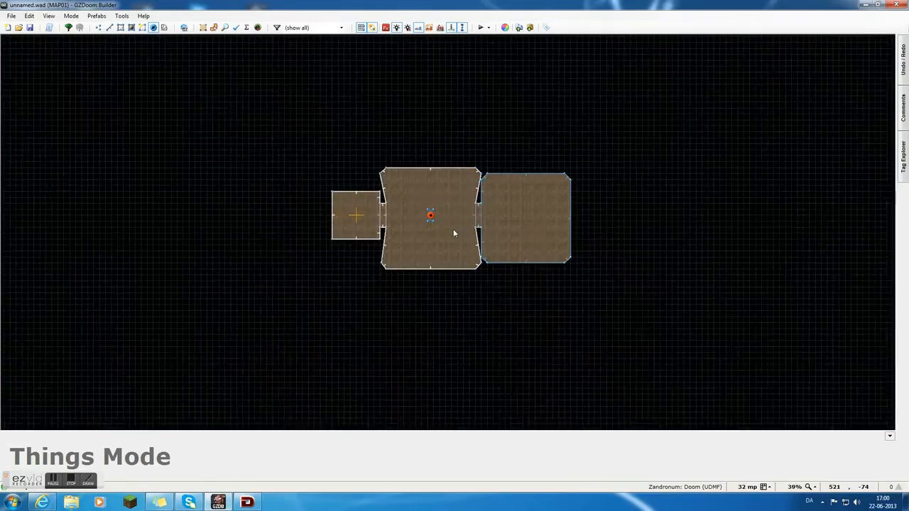
scroll(454, 232, "up", 3)
scroll(419, 207, "down", 2)
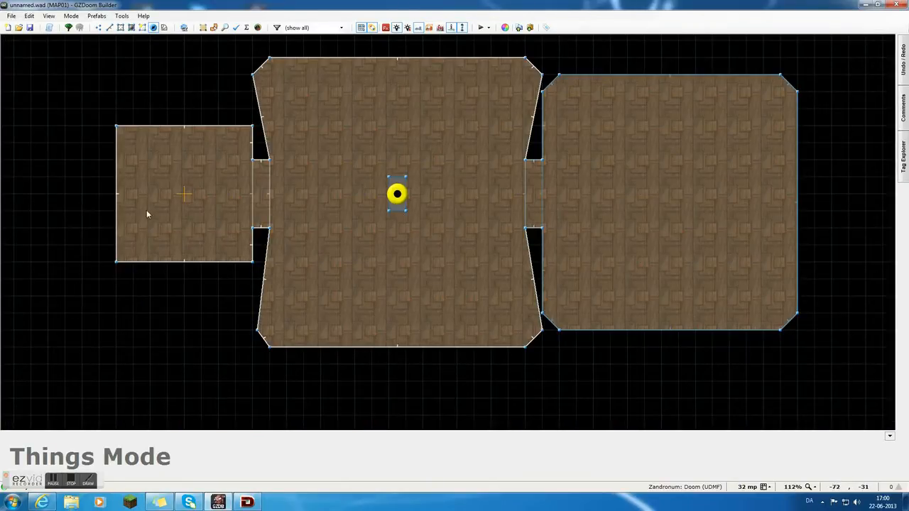
Insert a Player 1 start thing at the centre of the first room, at position 0, 0.
scroll(184, 209, "up", 2)
scroll(226, 212, "down", 2)
key("Insert")
left_click(315, 207)
left_click(314, 183)
left_click(350, 191)
left_click(528, 351)
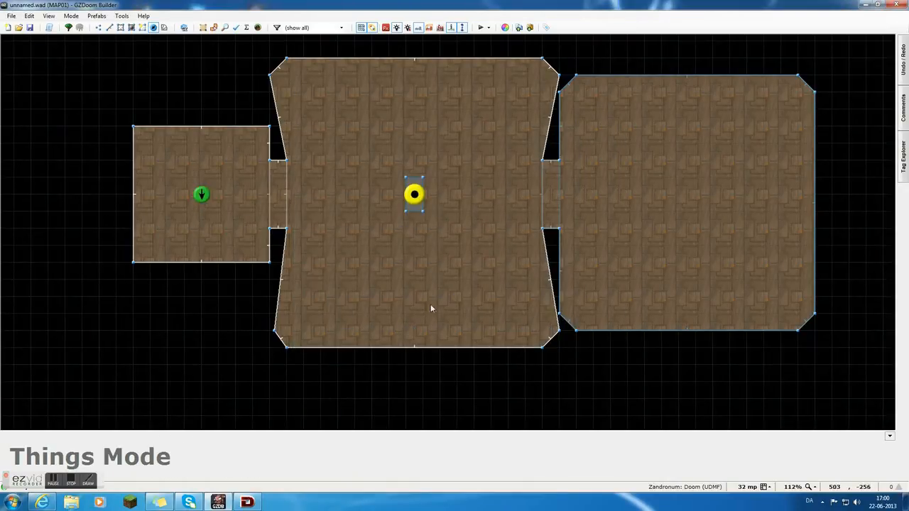
Set the Player 1 start's angle to 0 so it faces east toward the middle room.
right_click(202, 194)
left_click(596, 317)
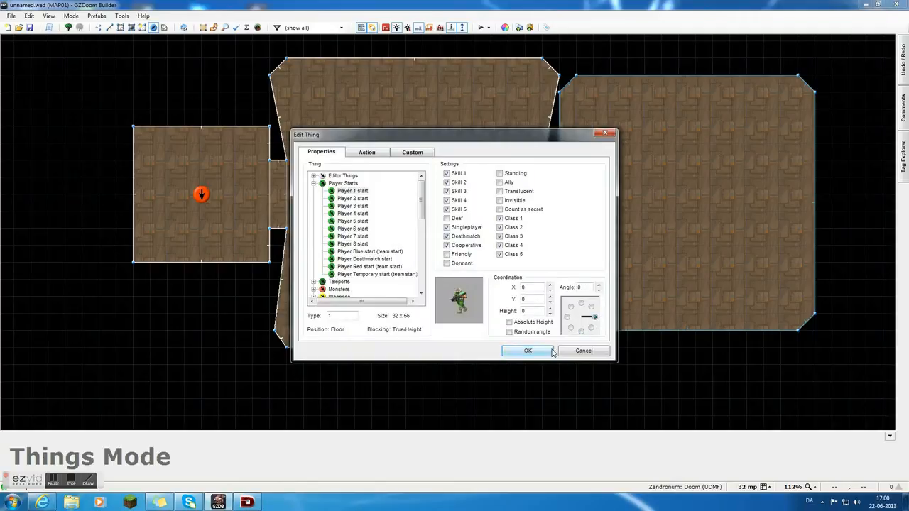
left_click(528, 351)
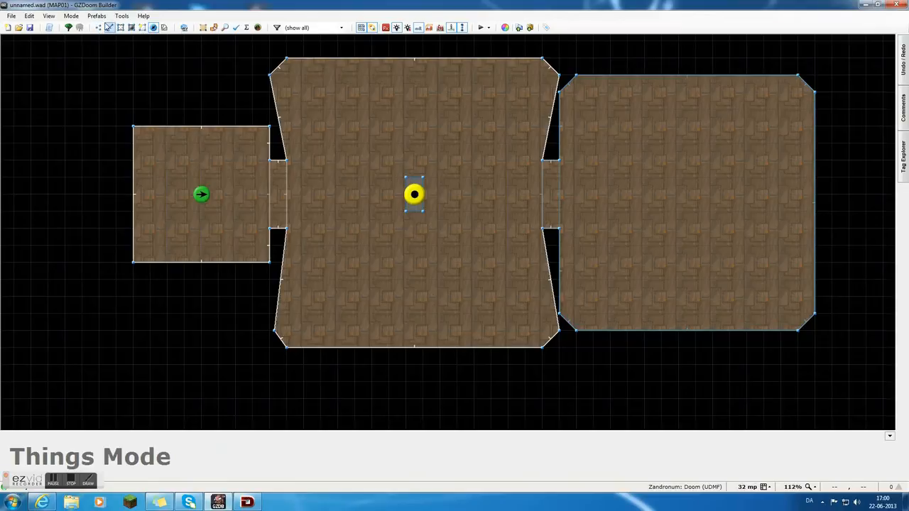
left_click(98, 27)
key("d")
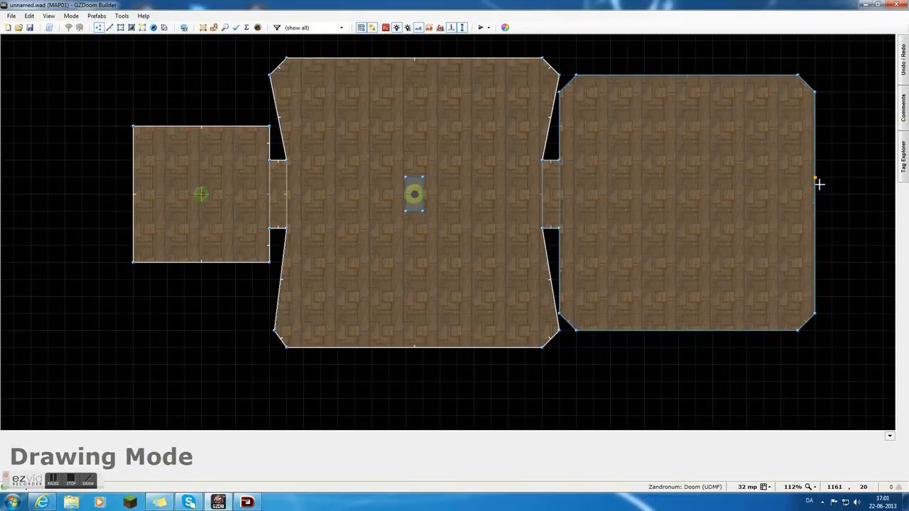
left_click(816, 195)
left_click(817, 211)
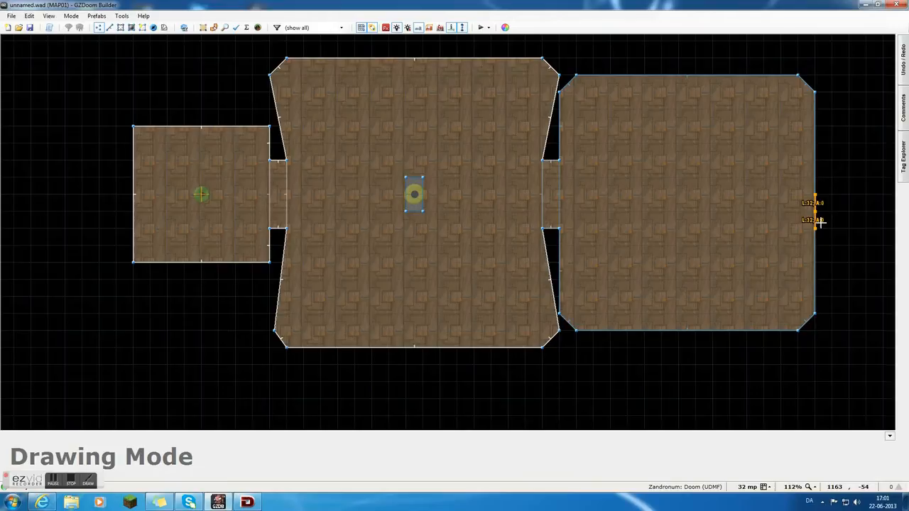
scroll(820, 219, "up", 5)
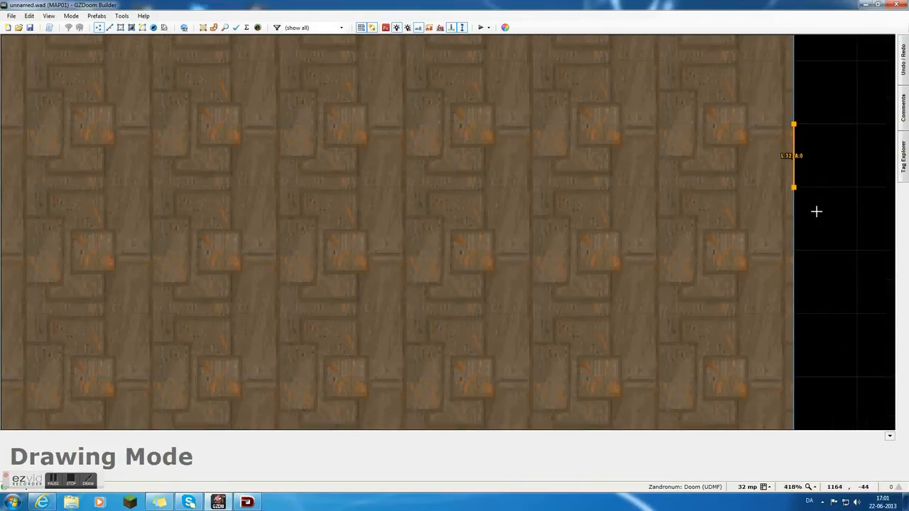
scroll(816, 211, "down", 5)
scroll(689, 185, "up", 5)
scroll(688, 186, "down", 5)
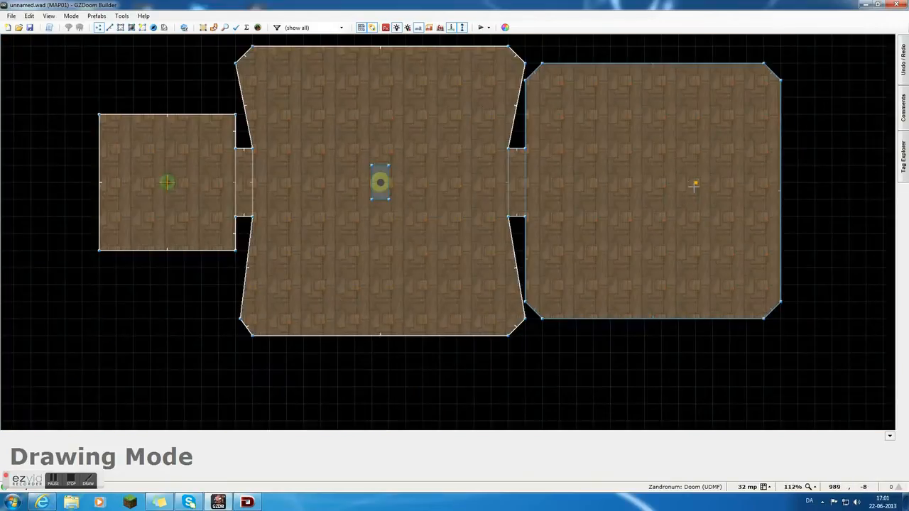
Draw a closed rectangular sector 32 mp wide and 64 mp long near the middle of the third room.
left_click(691, 173)
left_click(701, 202)
left_click(715, 201)
left_click(713, 167)
left_click(697, 166)
key("q")
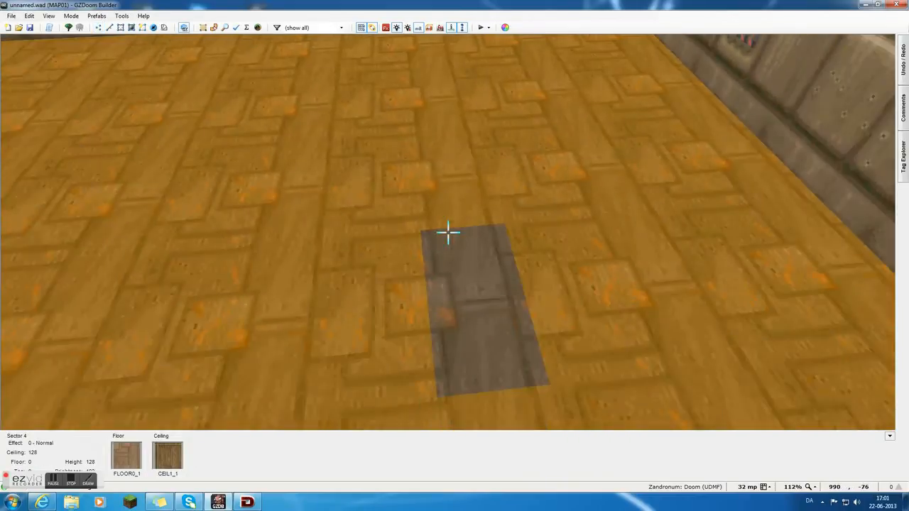
Raise the floor of the small rectangular sector in 3D view so it forms a solid block.
left_click(449, 232)
scroll(448, 232, "up", 6)
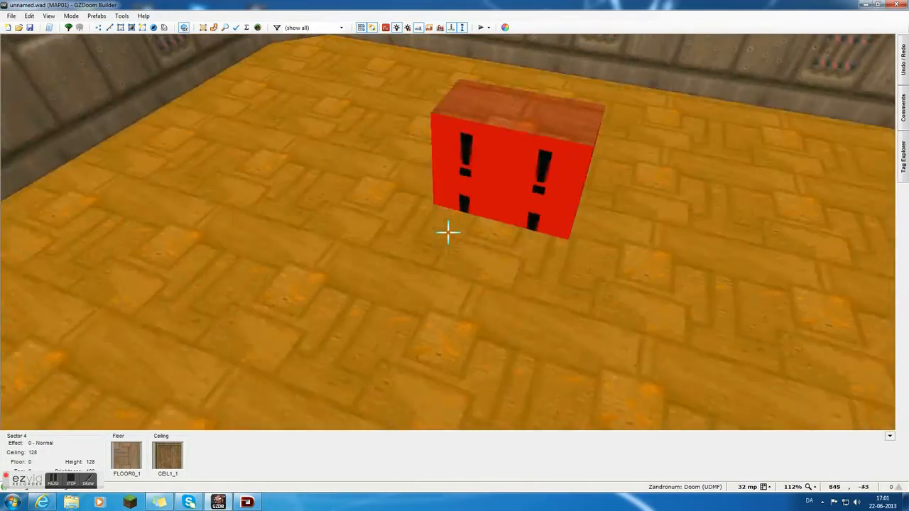
key("s")
scroll(449, 233, "up", 2)
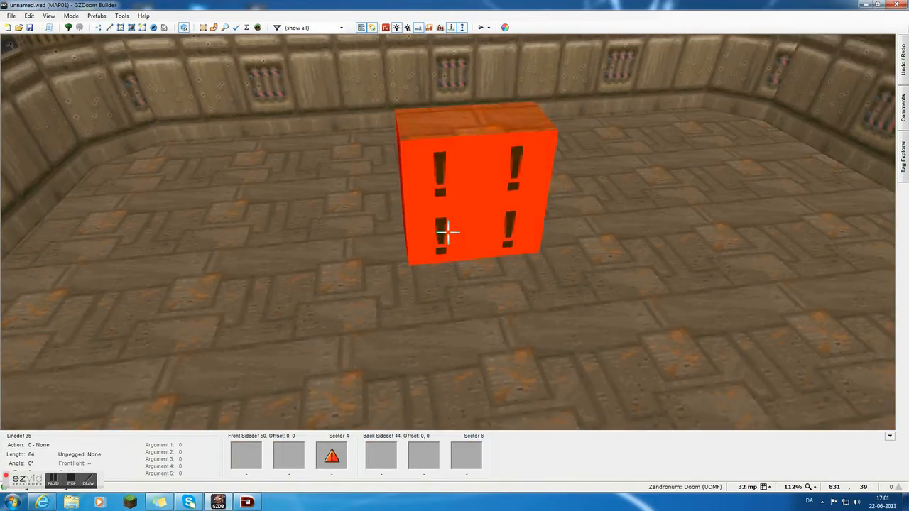
Give the block's side facing the middle room the lower texture SW1STRTN and cover its remaining sides with STARTAN2.
right_click(447, 231)
left_click(411, 115)
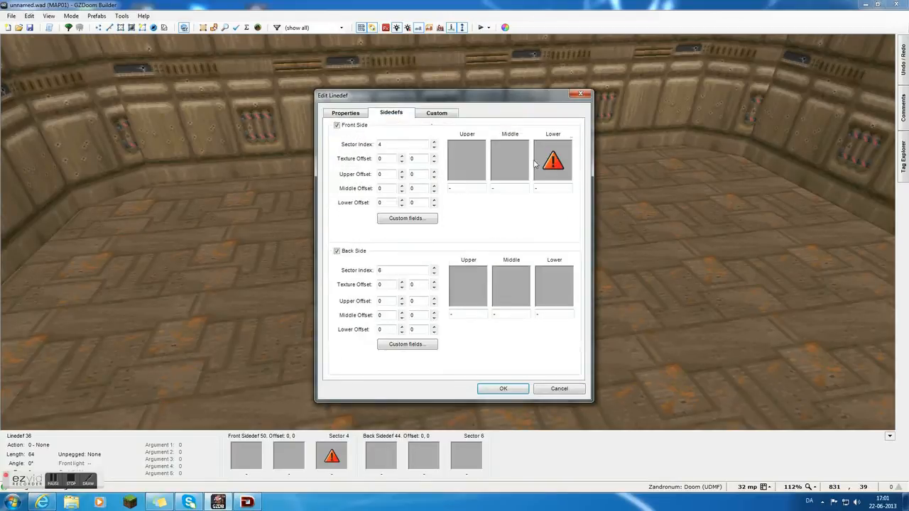
left_click(537, 163)
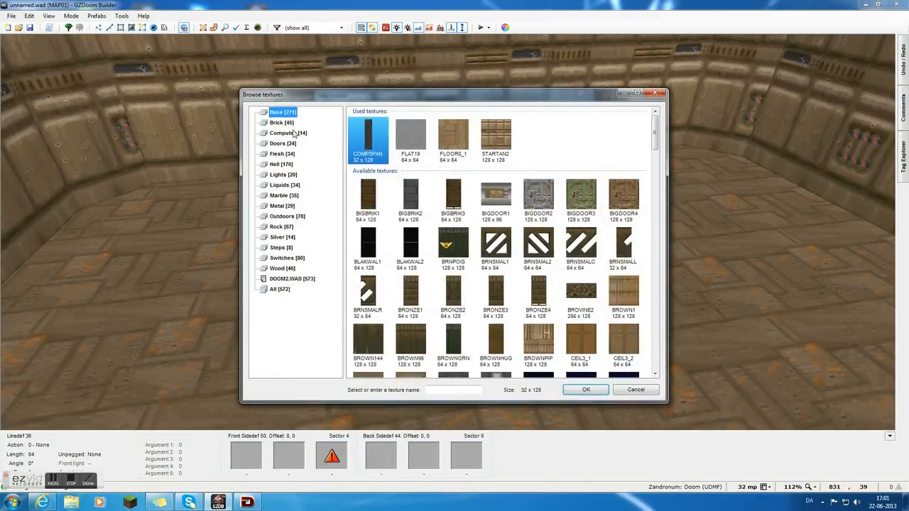
left_click(279, 258)
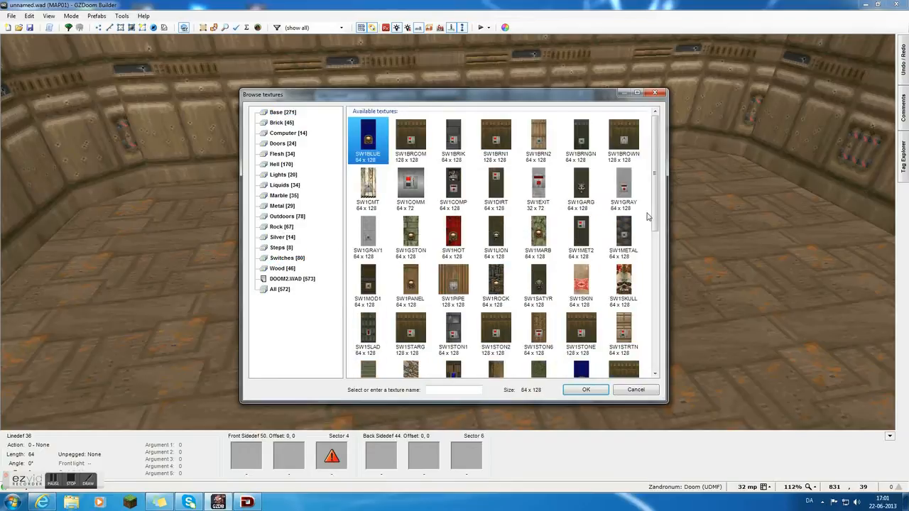
left_click(634, 325)
double_click(634, 325)
left_click(497, 389)
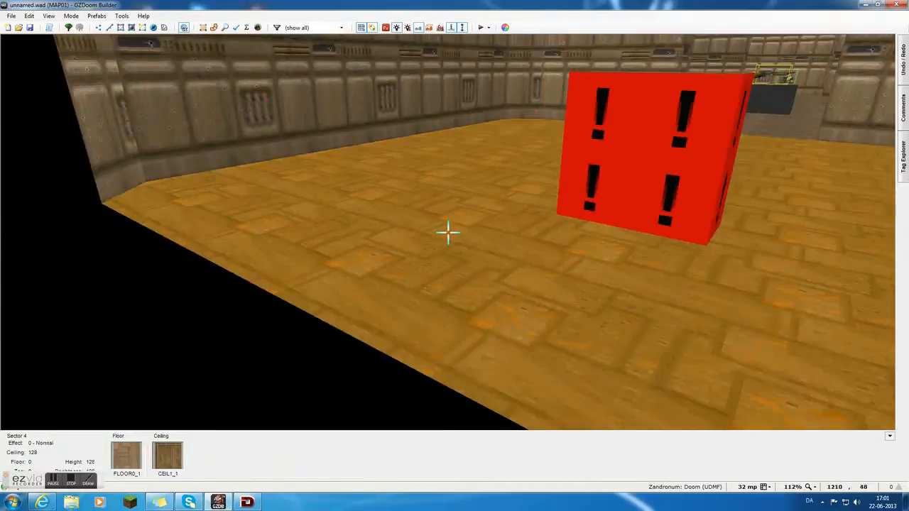
key("ctrl+shift+v")
key("e")
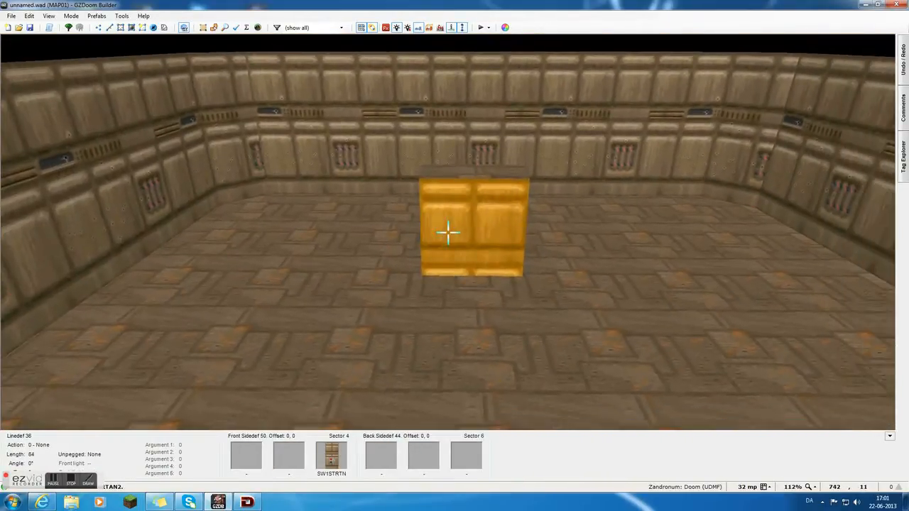
Shift the SW1STRTN texture vertically to offset 66 so the switch panel shows on the block's face.
left_click(448, 232)
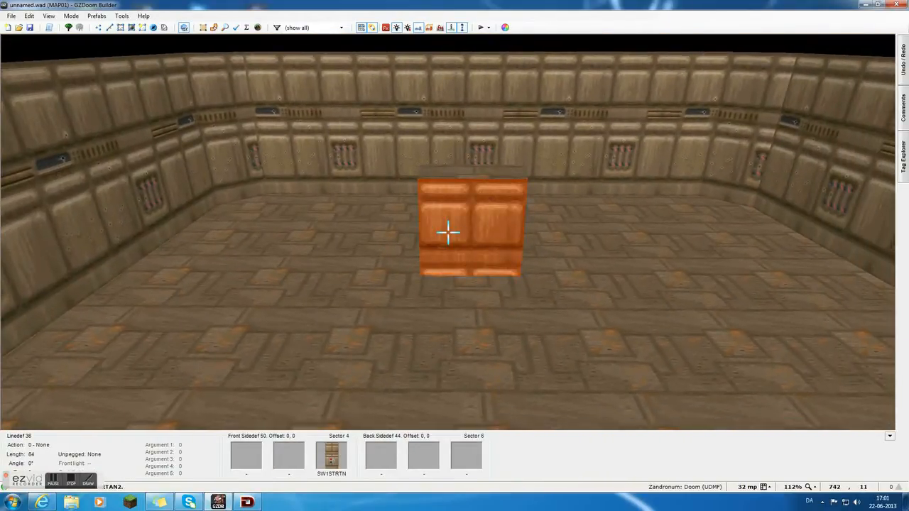
key("Up")
key("Up")
key("Up")
key("Up")
key("Up")
key("Up")
key("Up")
key("Up")
key("Up")
key("Up")
key("Up")
key("Up")
key("Up")
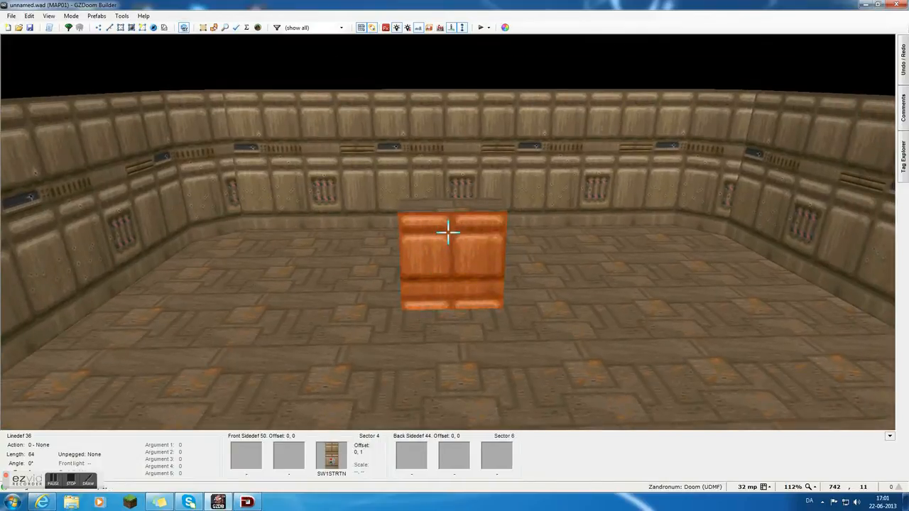
key("Up")
key("Up")
key("Up")
key("Up")
key("Up")
key("Up")
key("Up")
key("Up")
key("Up")
key("Up")
key("Up")
key("Up")
key("Up")
key("Up")
key("Up")
key("Up")
key("Up")
key("Up")
key("Up")
key("Up")
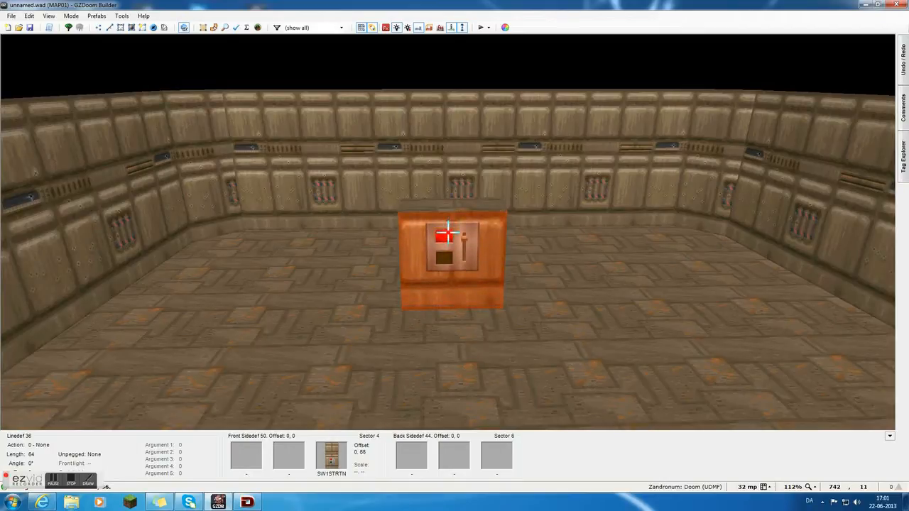
key("f")
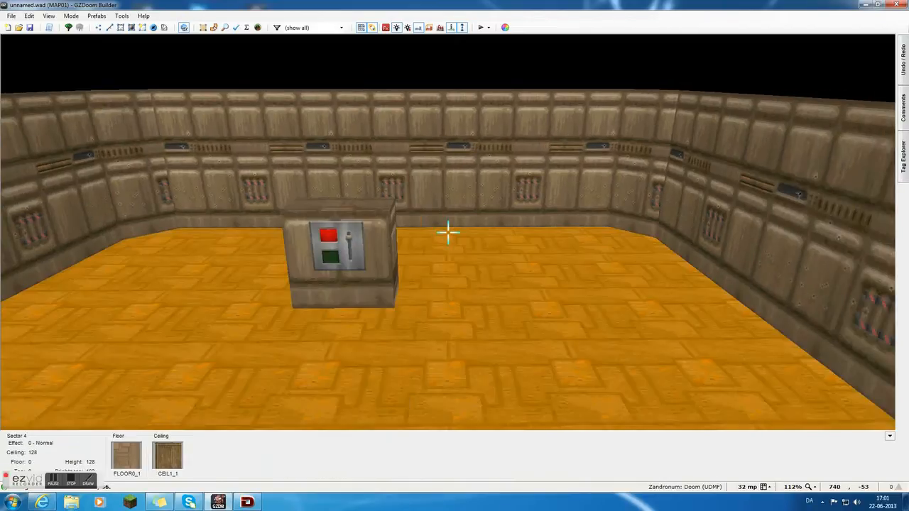
Adjust the floor height of the switch block to make it taller than before.
key("e")
left_click(449, 232)
scroll(448, 232, "up", 10)
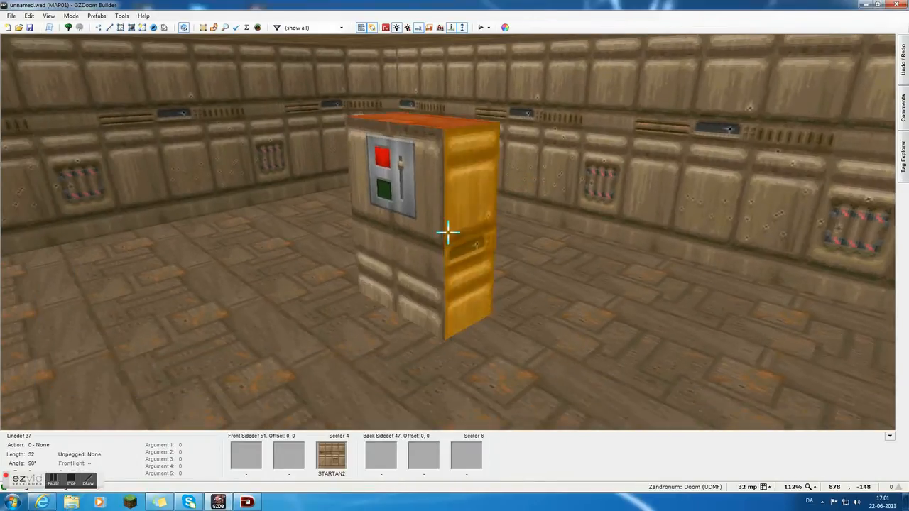
scroll(448, 233, "down", 8)
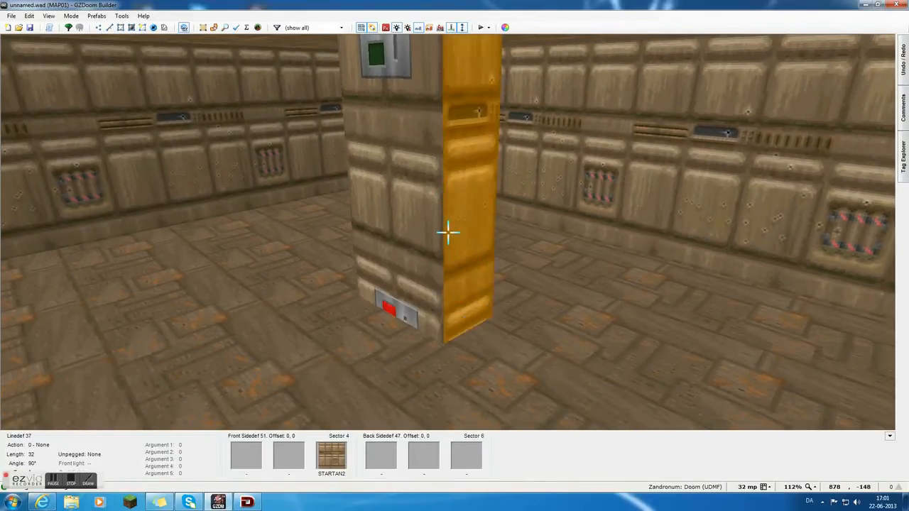
scroll(448, 233, "down", 4)
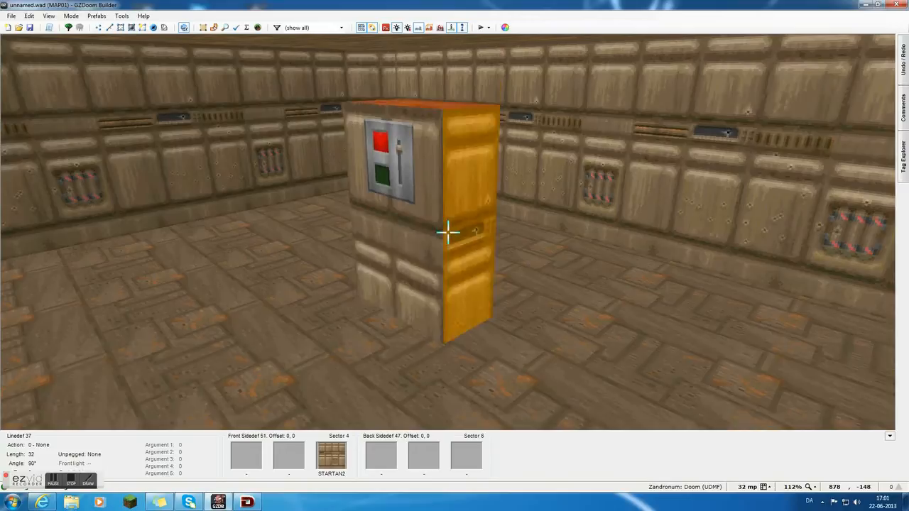
Set the vertical texture offset of the switch face and the adjoining south side to 58.
key("c")
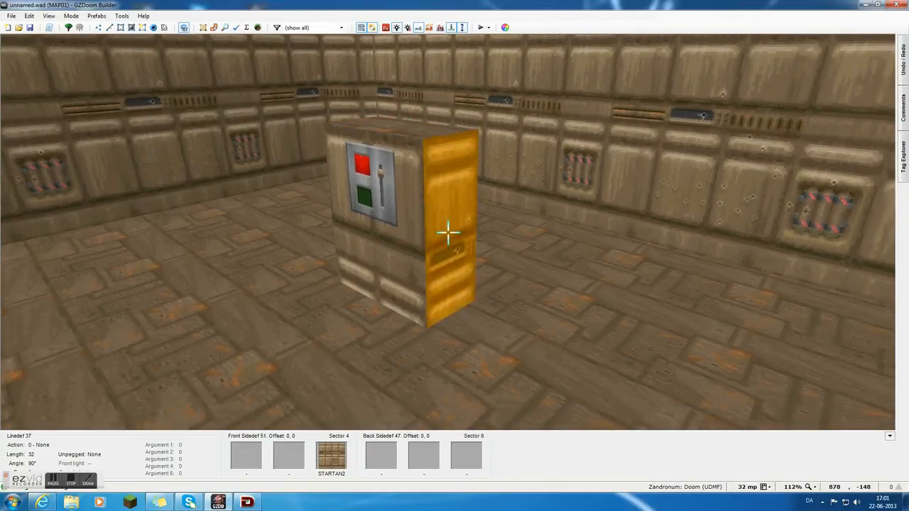
key("Up")
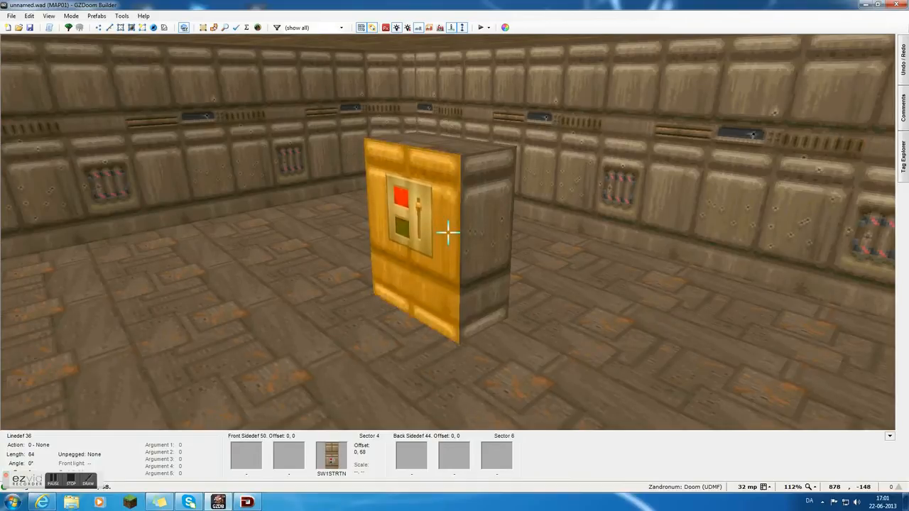
key("s")
key("f")
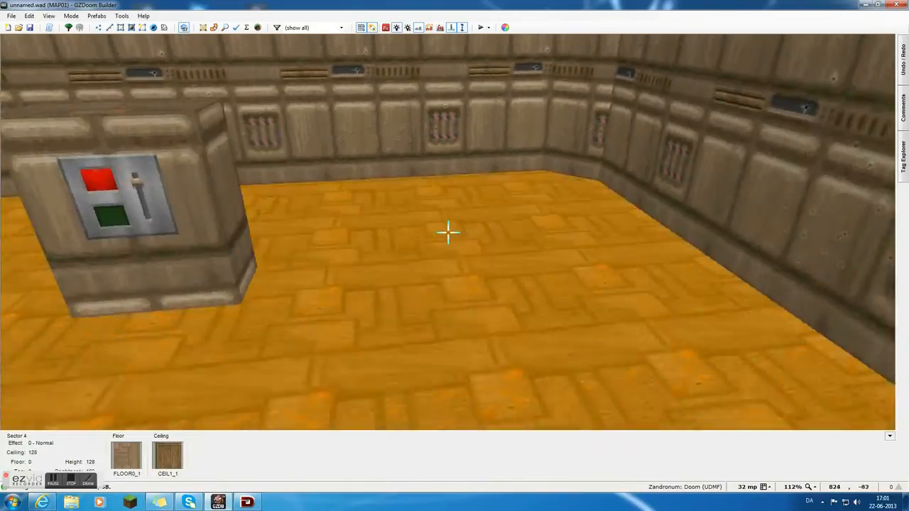
key("d")
key("d")
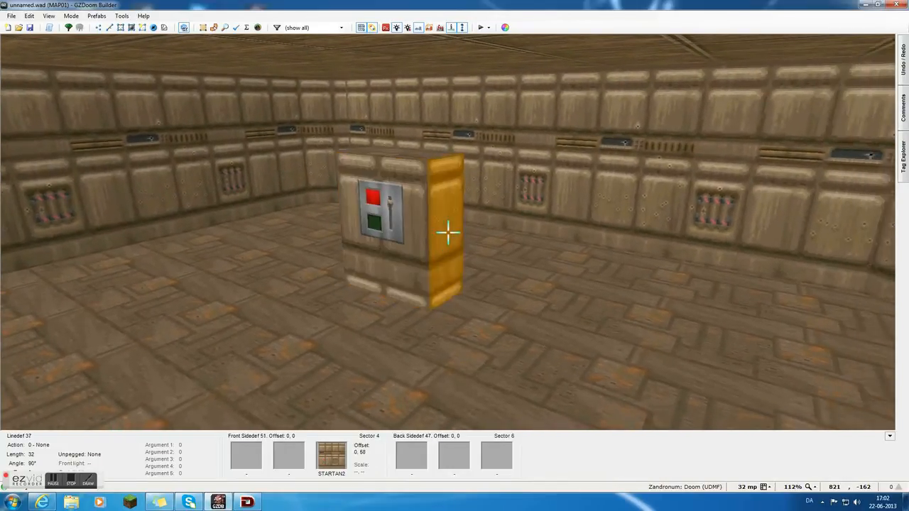
Select the block's north and east sides and set their vertical texture offset to 58 to match the switch face.
key("s")
key("e")
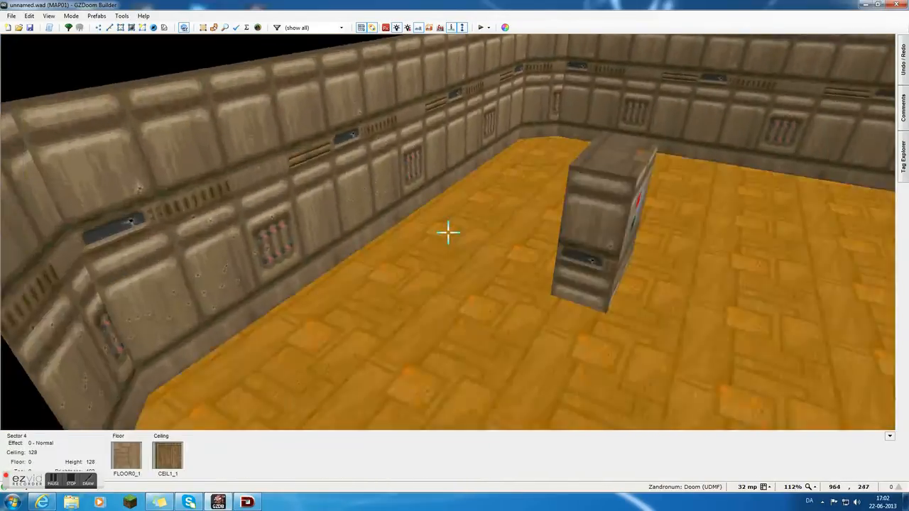
left_click(449, 232)
key("s")
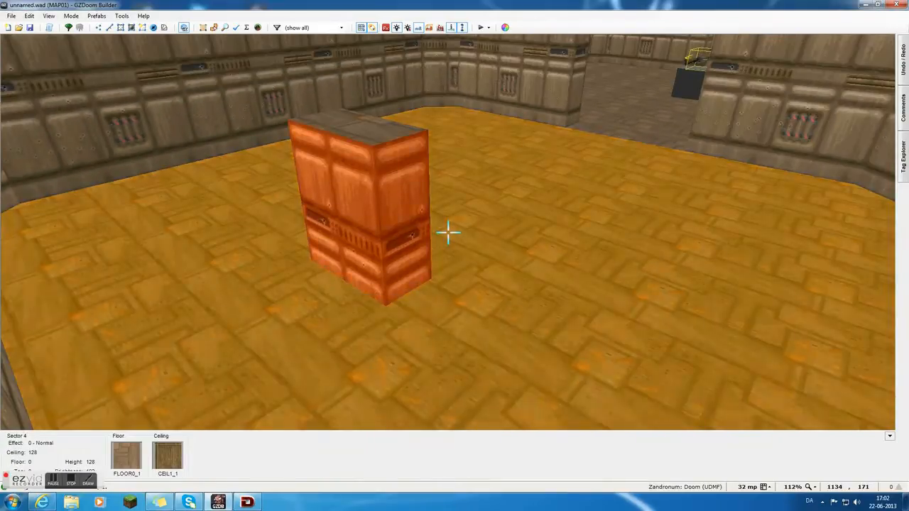
key("l")
key("e")
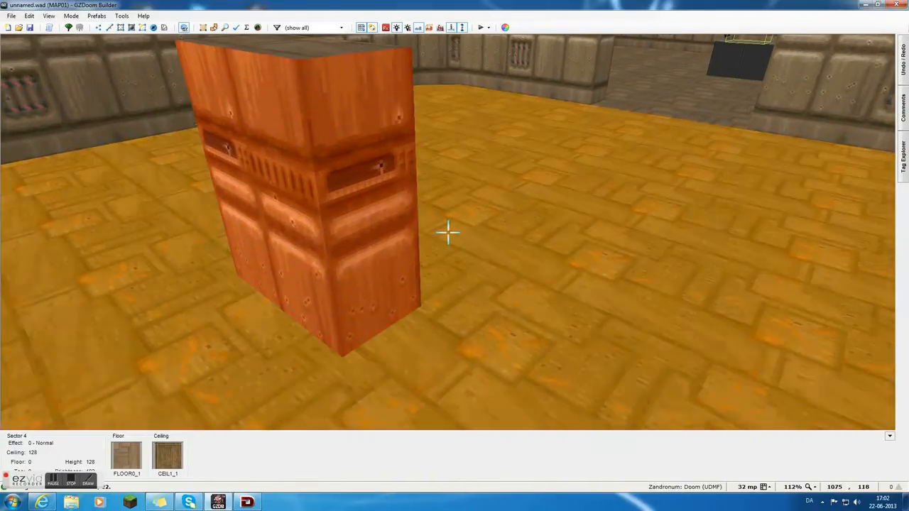
key("Up")
key("Up")
key("Up")
key("Up")
key("Up")
key("Up")
key("Up")
key("Up")
key("Up")
key("Up")
key("Up")
key("Up")
key("Up")
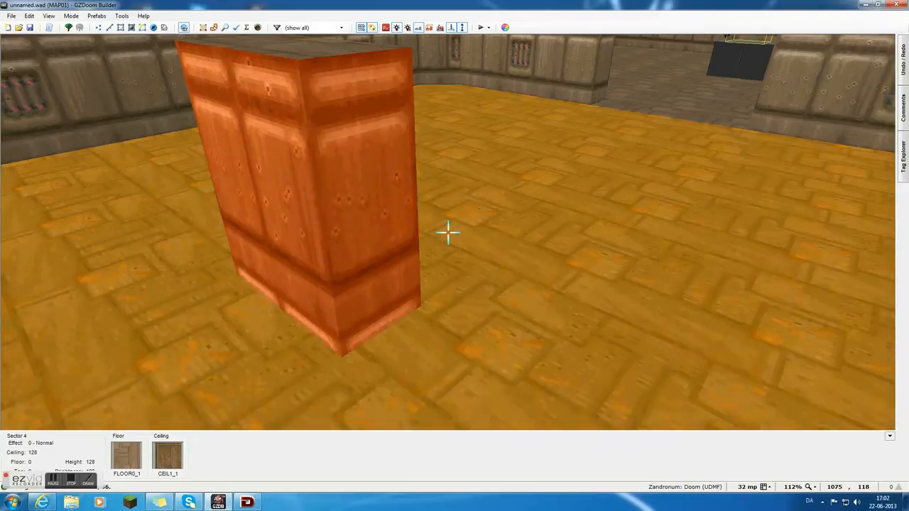
key("f")
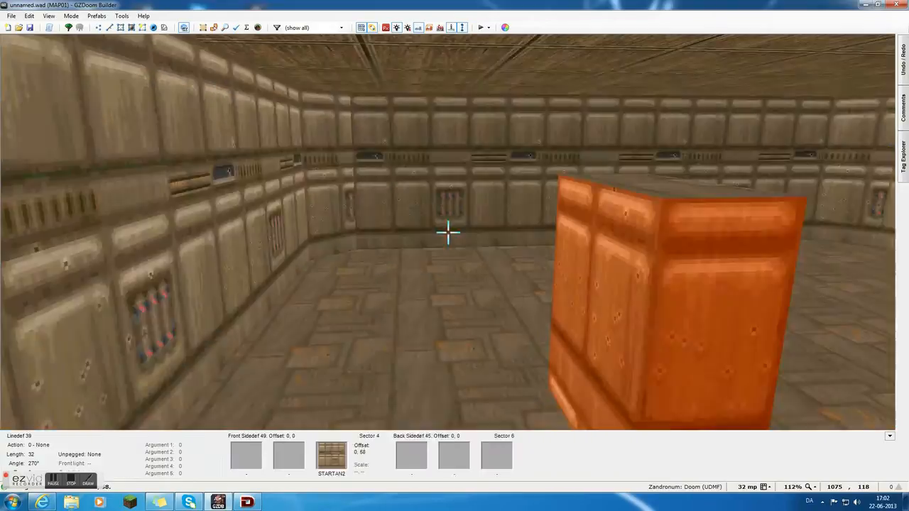
Fine-tune the vertical texture offset of the switch face and the block's other sides to 57.
key("e")
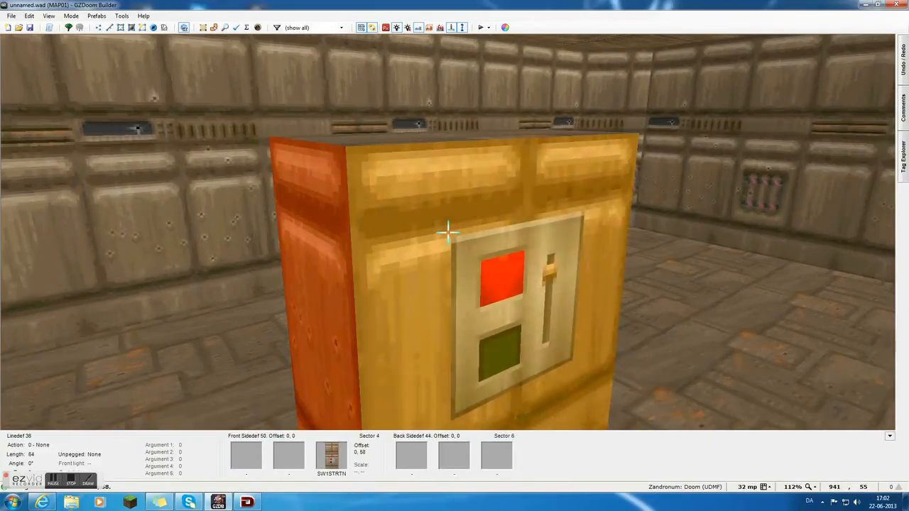
key("c")
key("f")
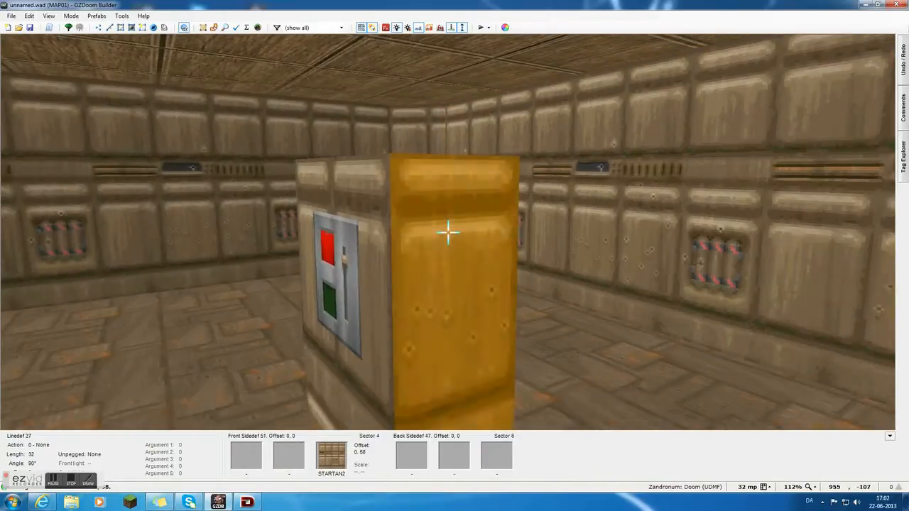
key("d")
key("s")
key("e")
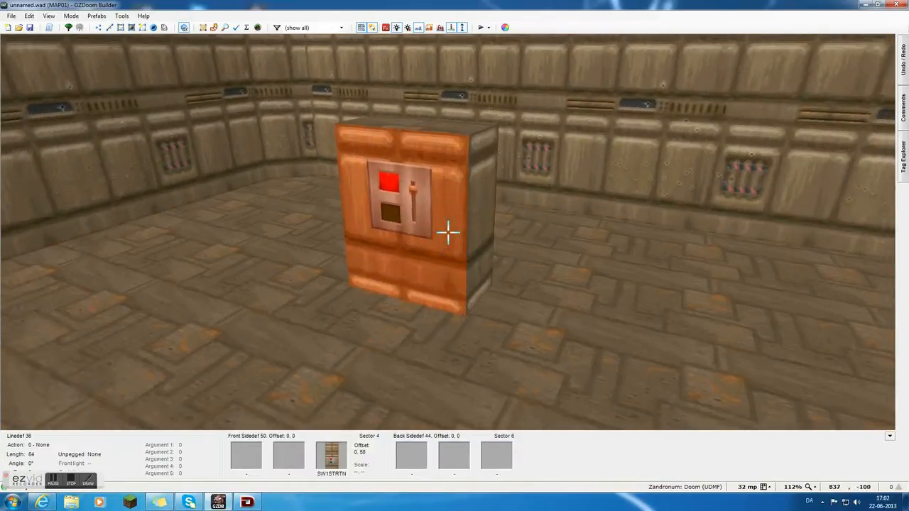
key("f")
key("c")
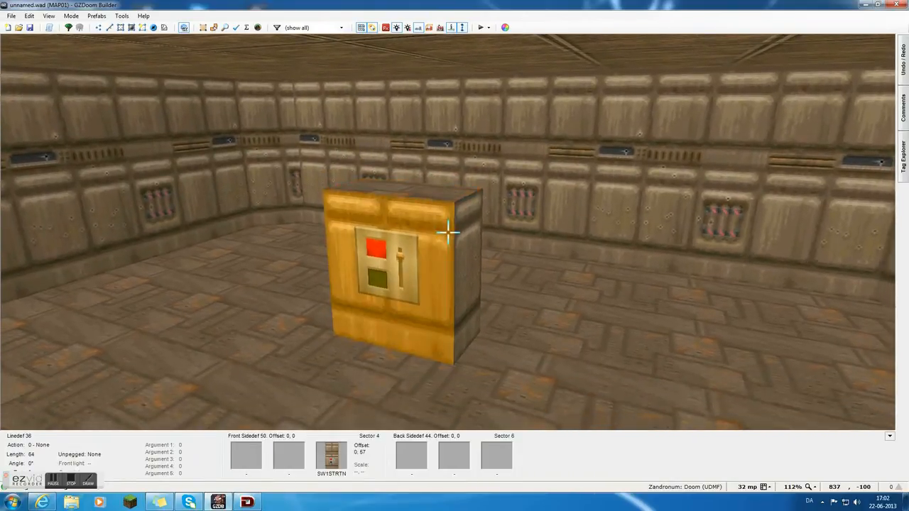
key("s")
key("c")
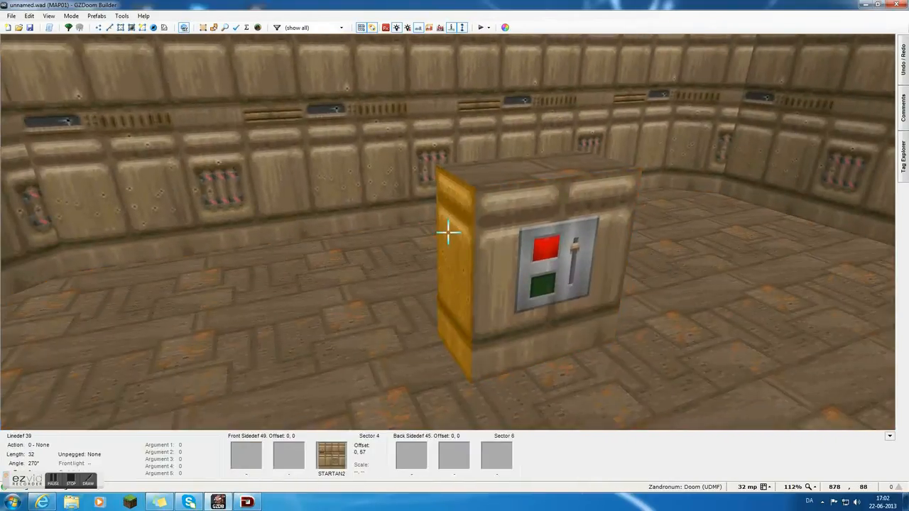
key("d")
key("f")
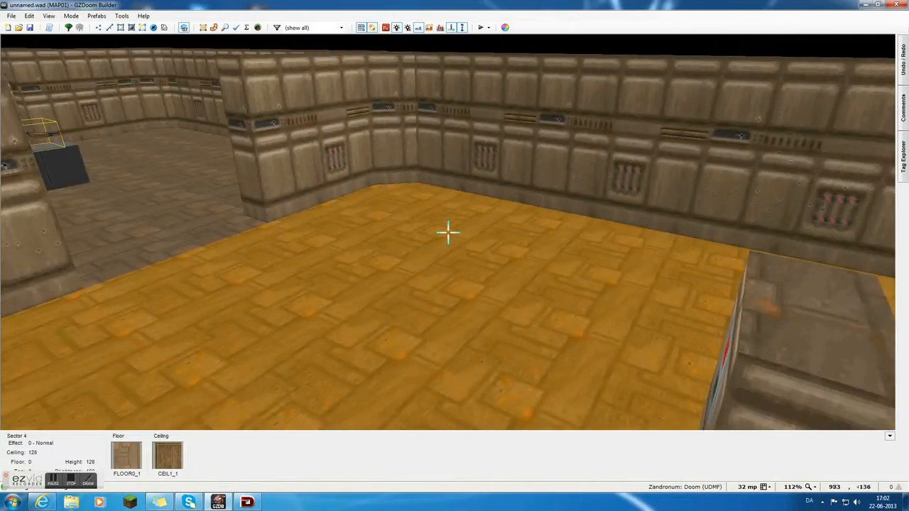
key("e")
key("d")
key("e")
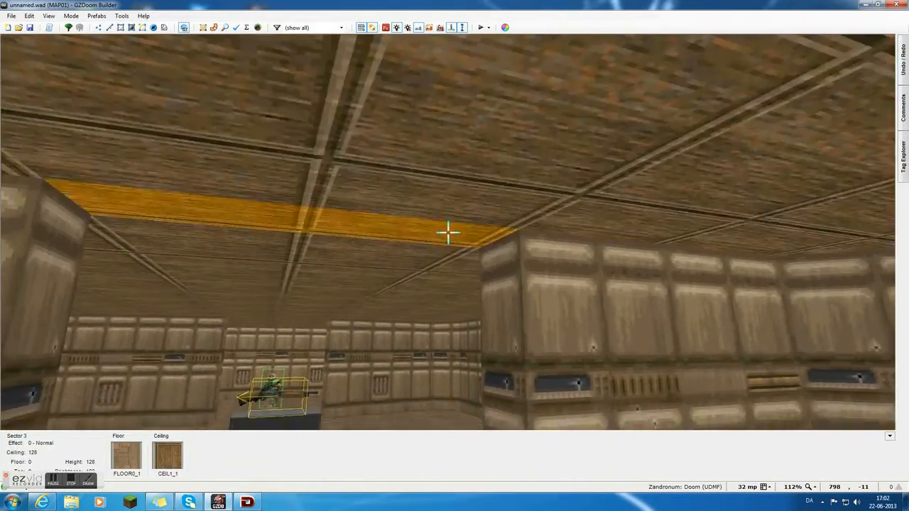
Lower the ceiling of the doorway to the switch room to 104 and also lower the start-room doorway's ceiling.
key("e")
scroll(448, 232, "down", 4)
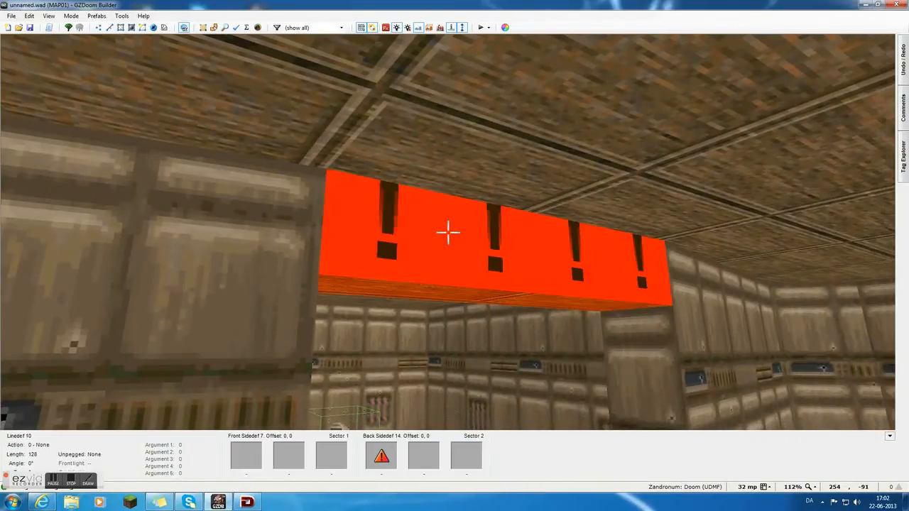
key("e")
key("d")
Apply the DOORSTOP texture to both side walls of the doorway between the start room and the shotgun room.
right_click(449, 232)
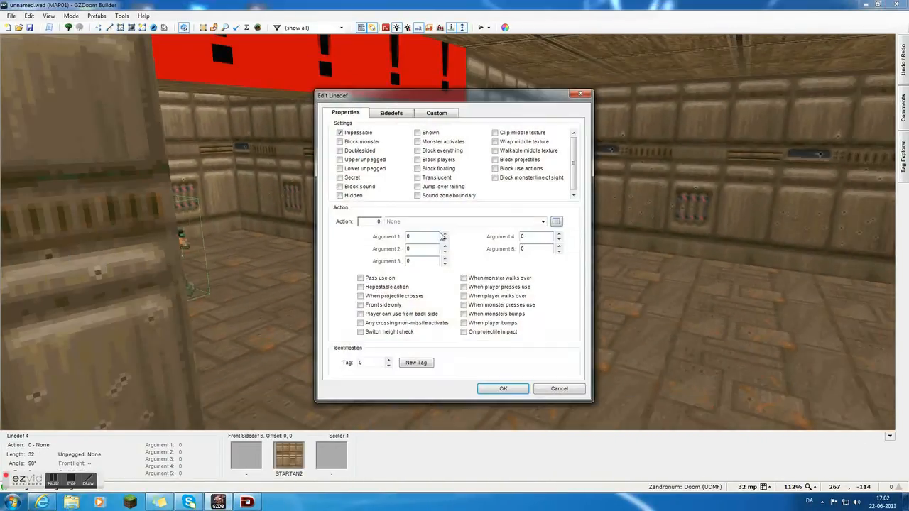
left_click(392, 113)
left_click(574, 162)
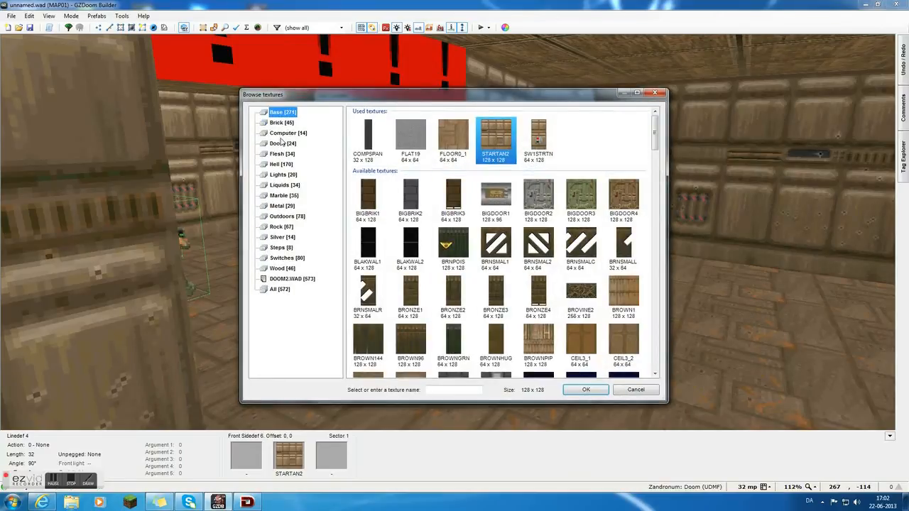
scroll(576, 211, "down", 10)
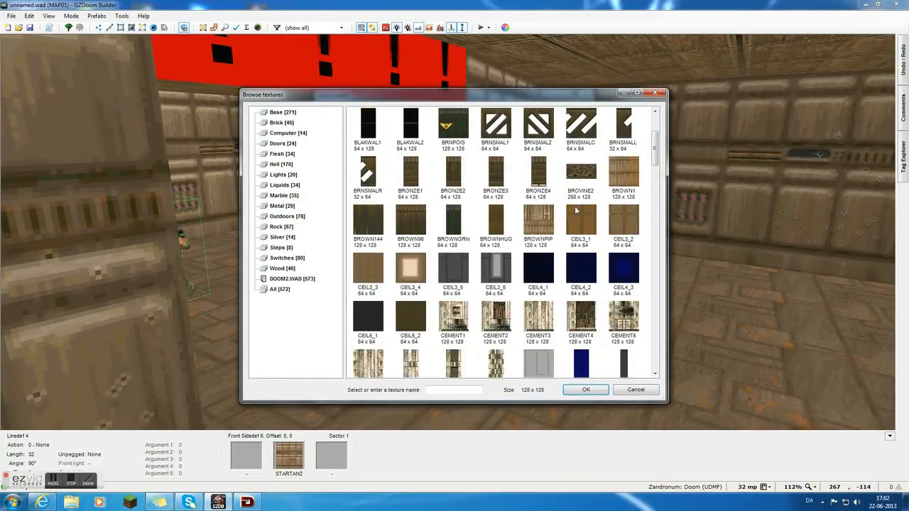
double_click(576, 272)
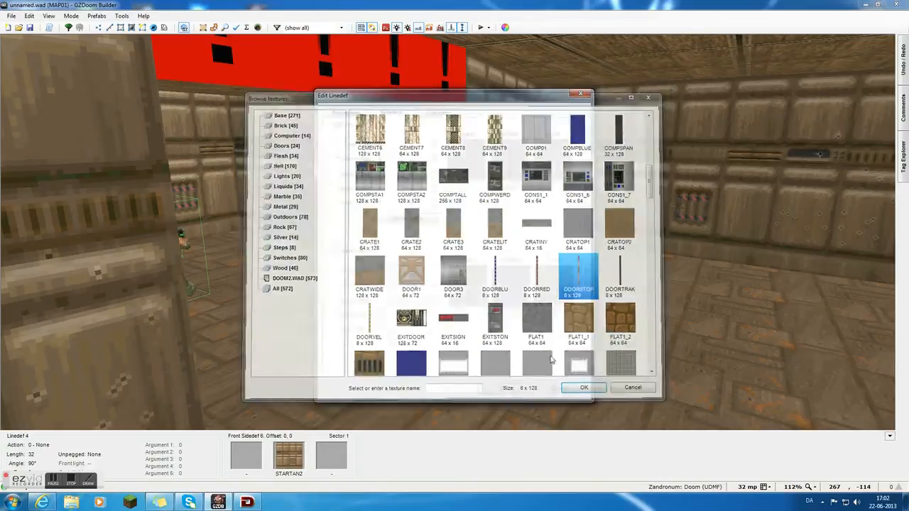
left_click(574, 390)
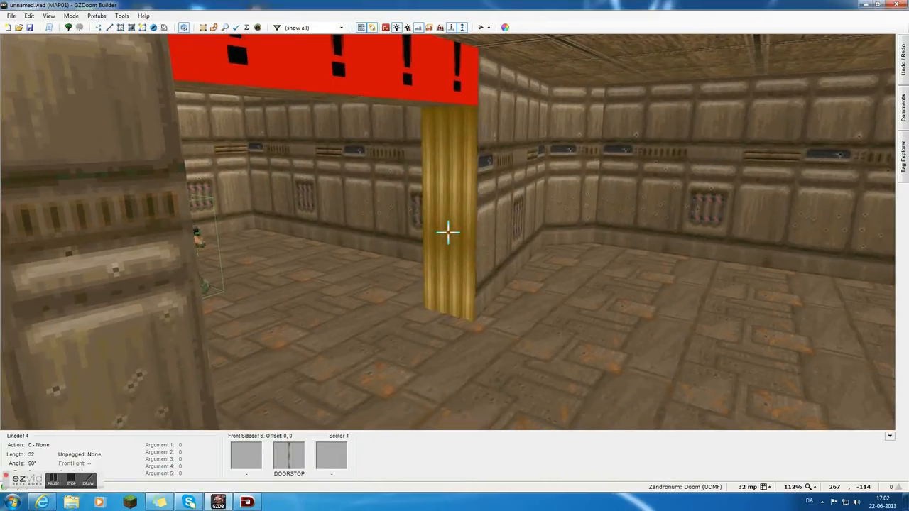
key("f")
key("ctrl+v")
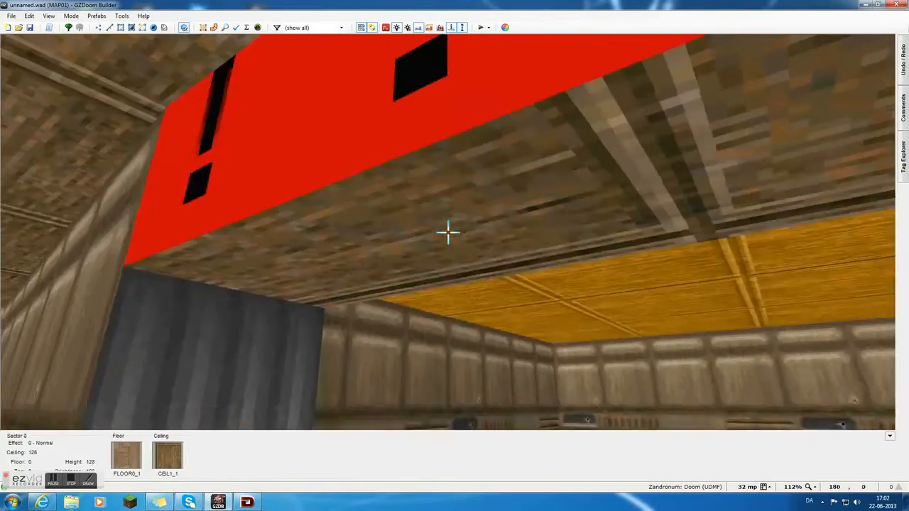
Lower the ceiling of the start-room doorway down to the floor to form a closed door.
left_click(449, 232)
scroll(449, 232, "down", 9)
scroll(448, 232, "down", 5)
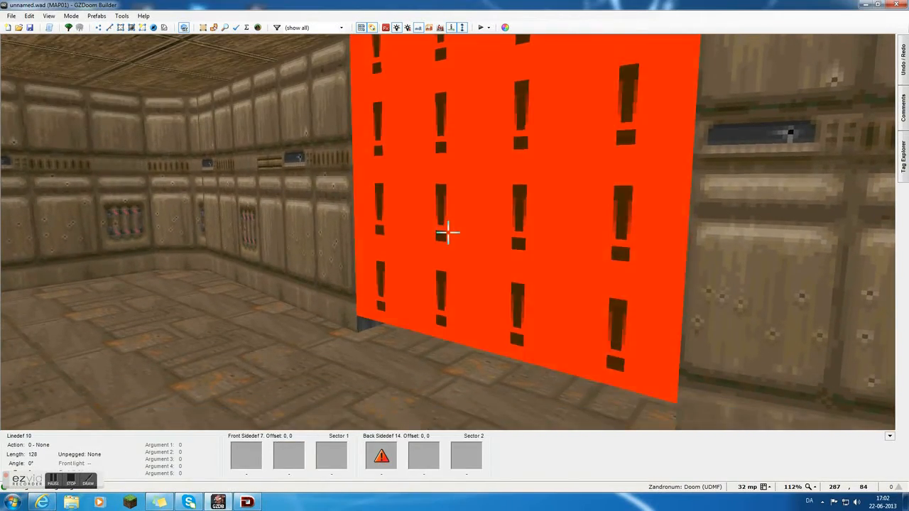
key("d")
key("e")
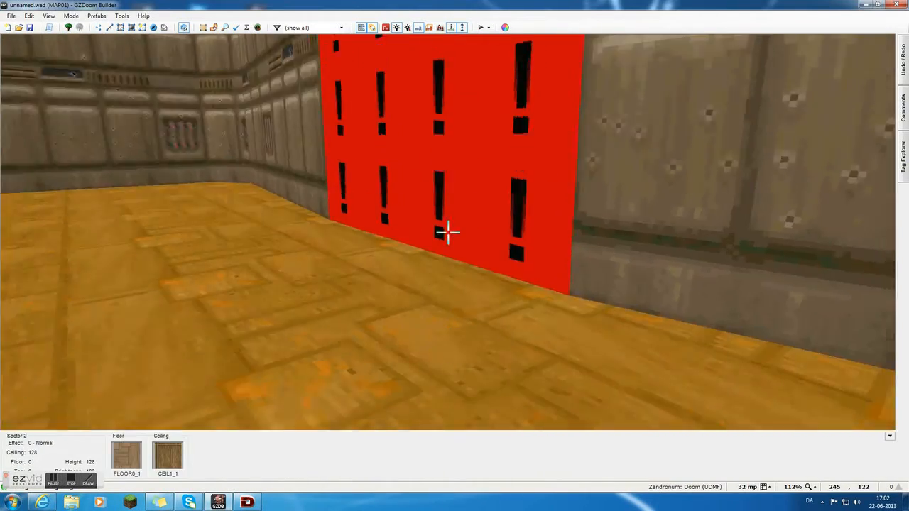
Apply the DOORTRAK texture to both side walls of the doorway between the shotgun room and the switch room.
key("d")
key("e")
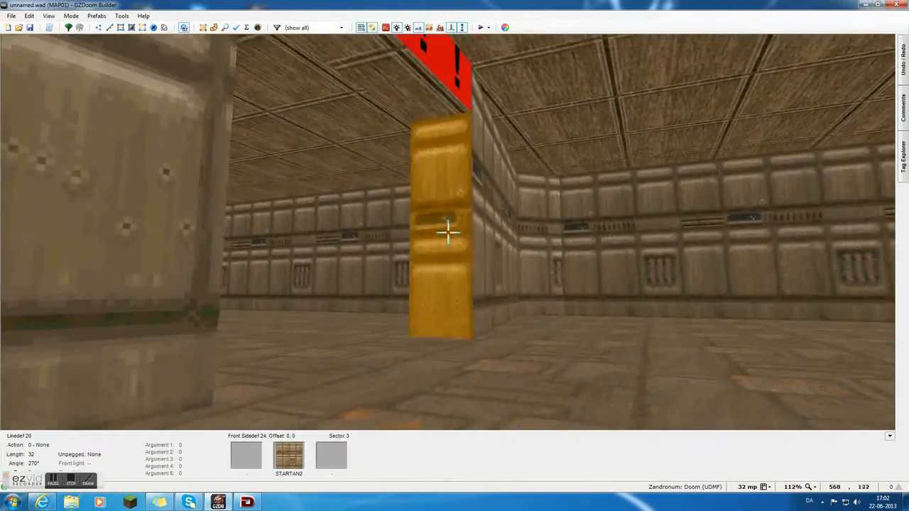
right_click(448, 231)
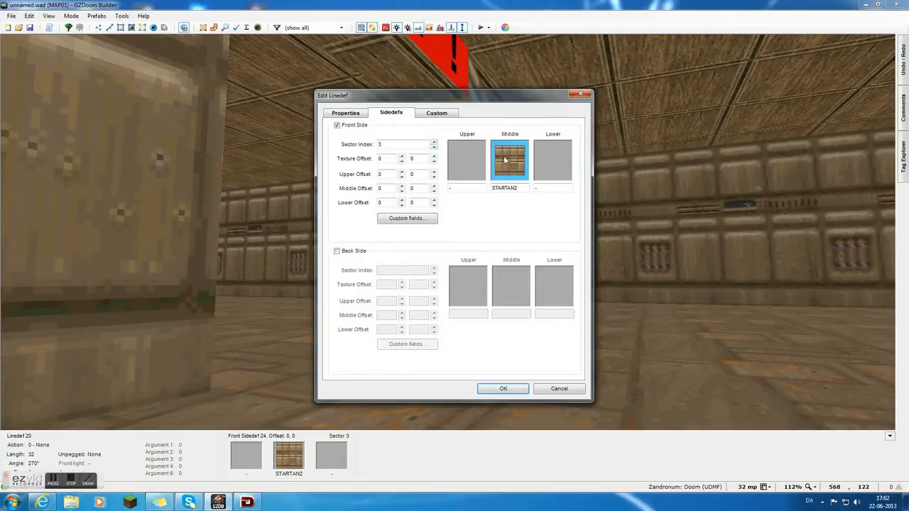
left_click(505, 161)
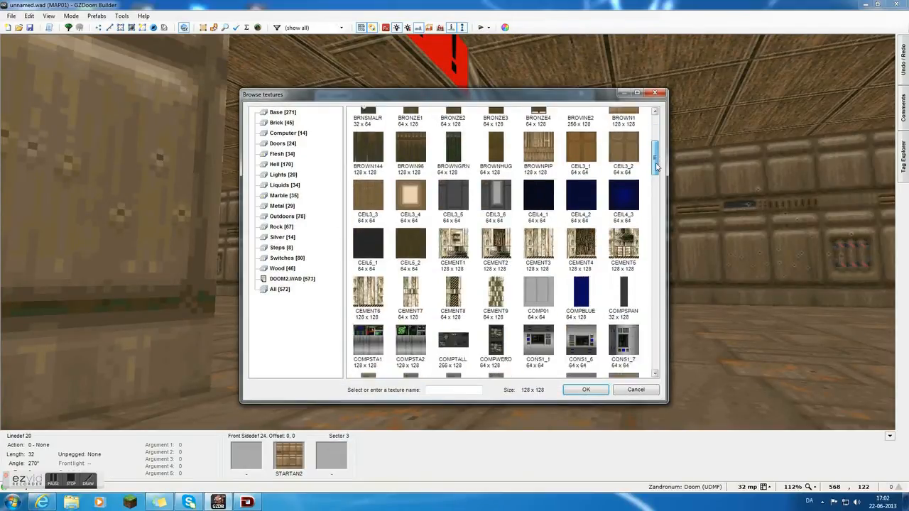
left_click_drag(656, 184, 658, 199)
double_click(624, 186)
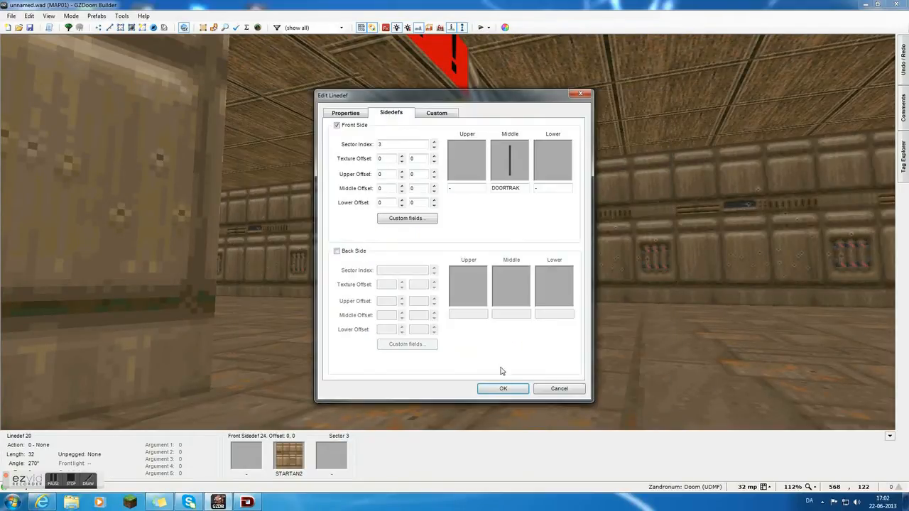
left_click(517, 388)
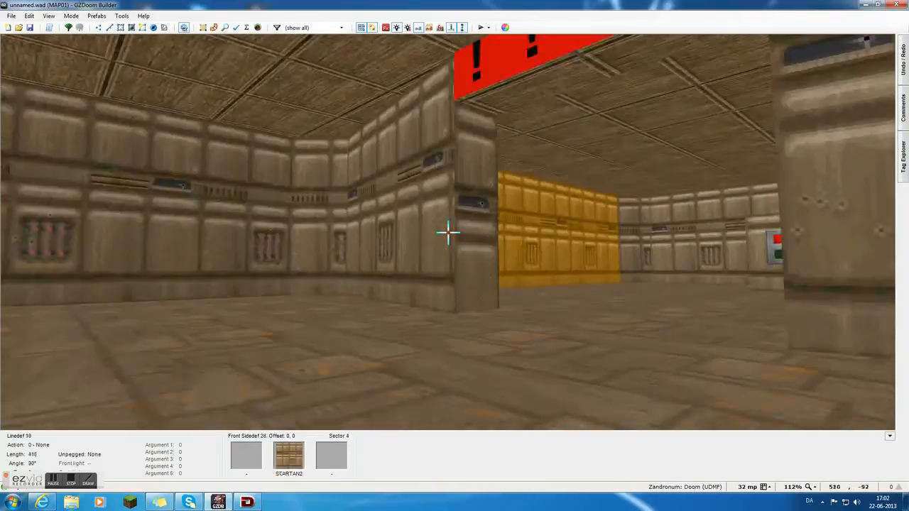
key("ctrl+v")
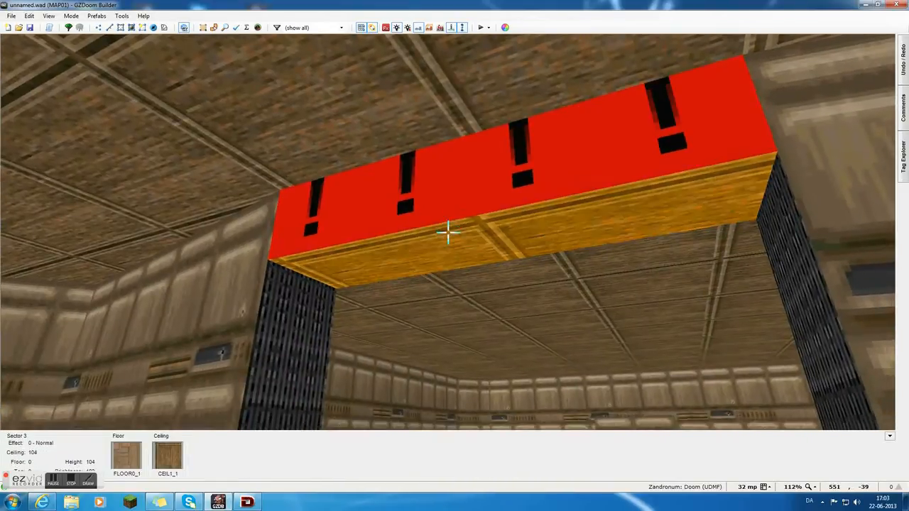
Try to align the ceiling texture of the switch-room doorway by shifting its offsets.
left_click_drag(449, 232, 451, 238)
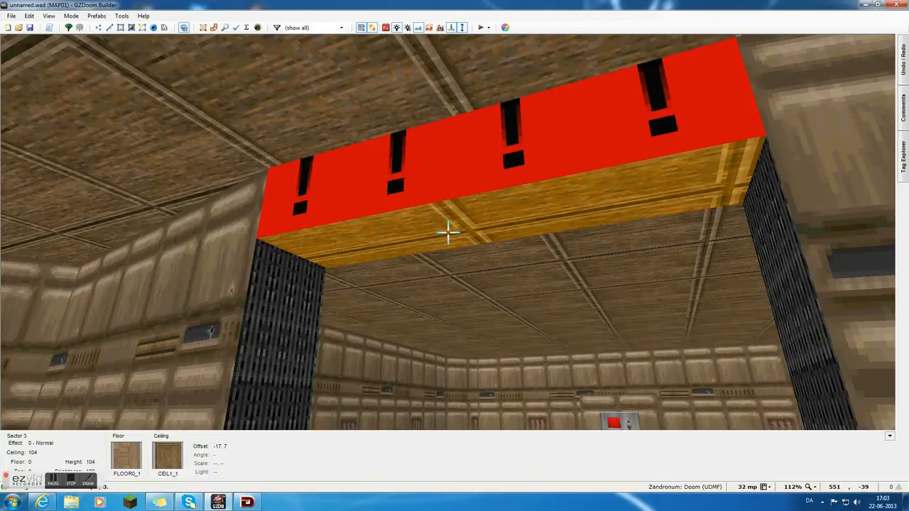
left_click_drag(448, 232, 448, 232)
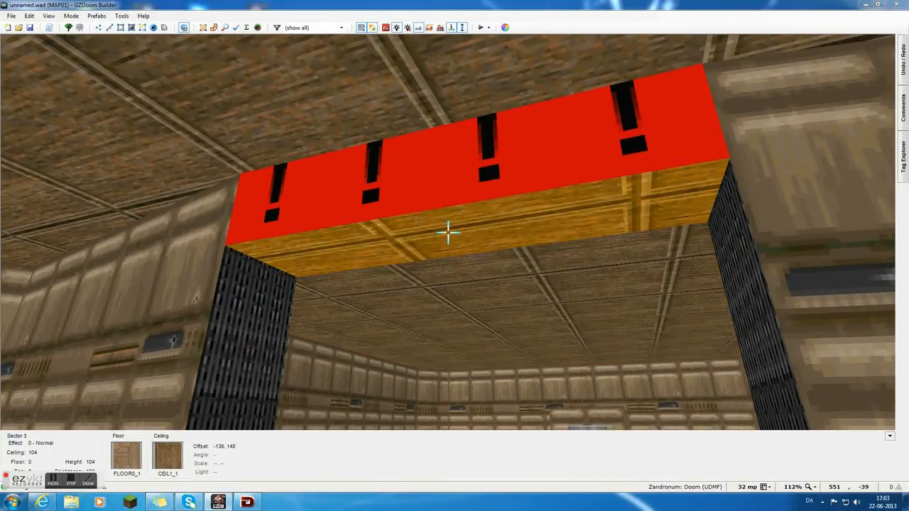
right_click(449, 233)
left_click(532, 348)
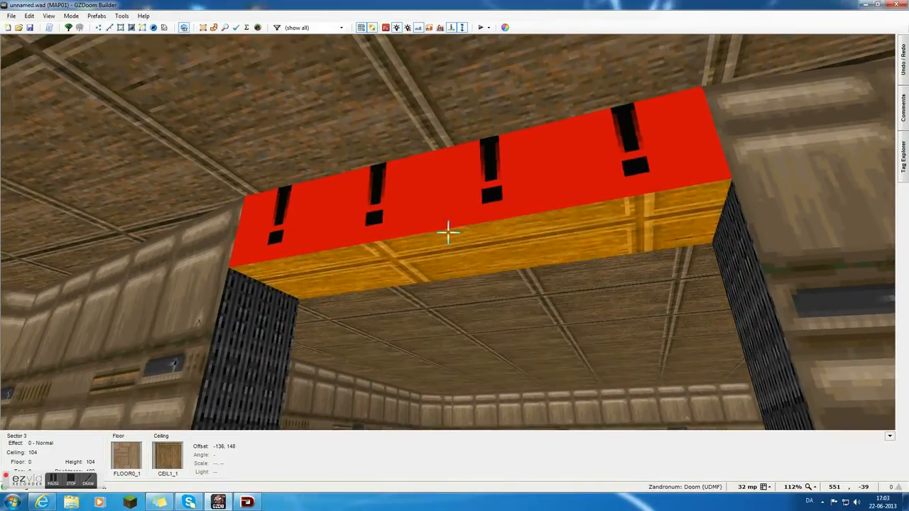
key("w")
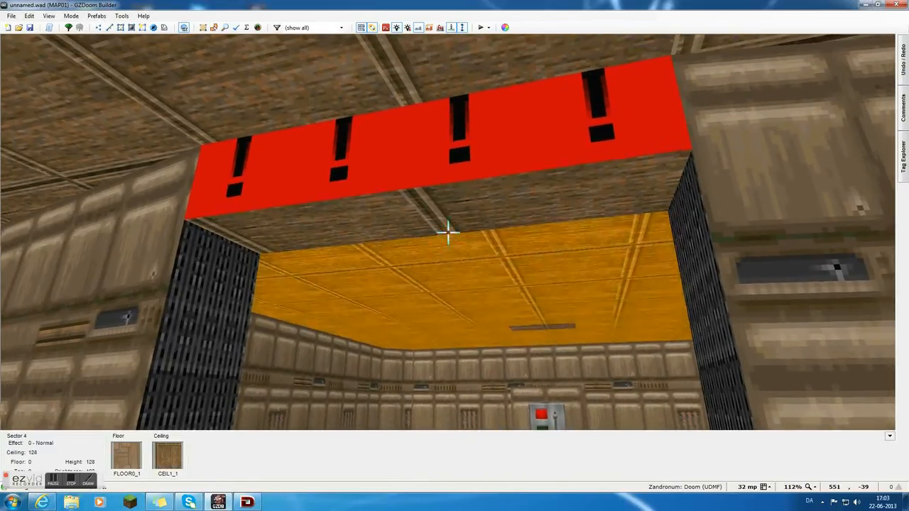
Reset the switch-room doorway's xpanningceiling and ypanningceiling values to 0.
right_click(448, 231)
left_click(415, 153)
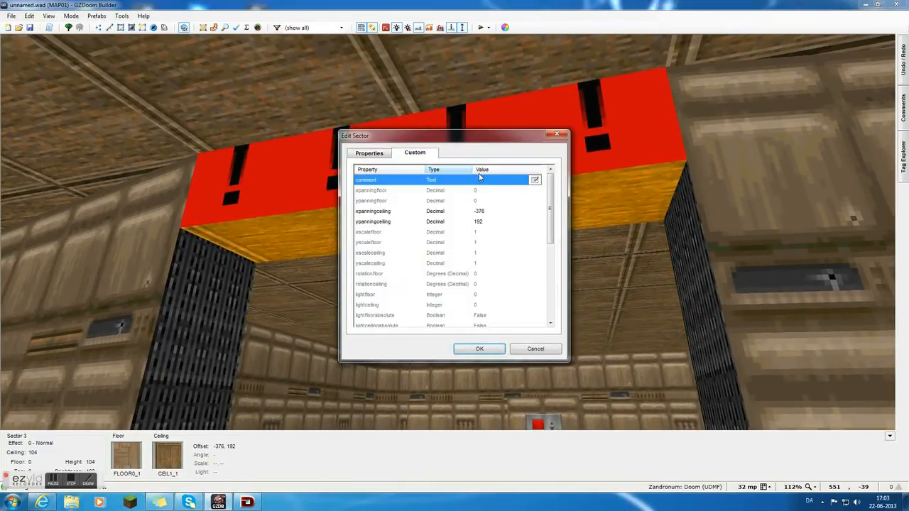
left_click(496, 211)
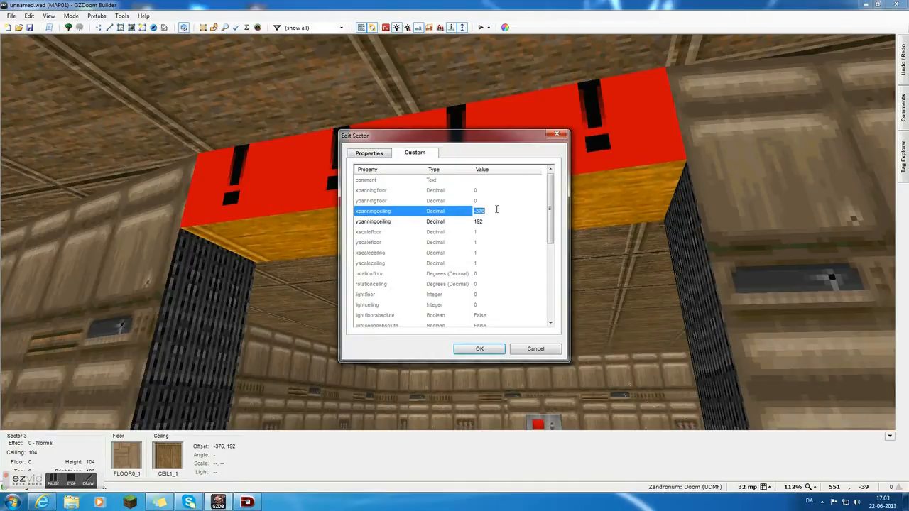
type("0")
left_click(495, 221)
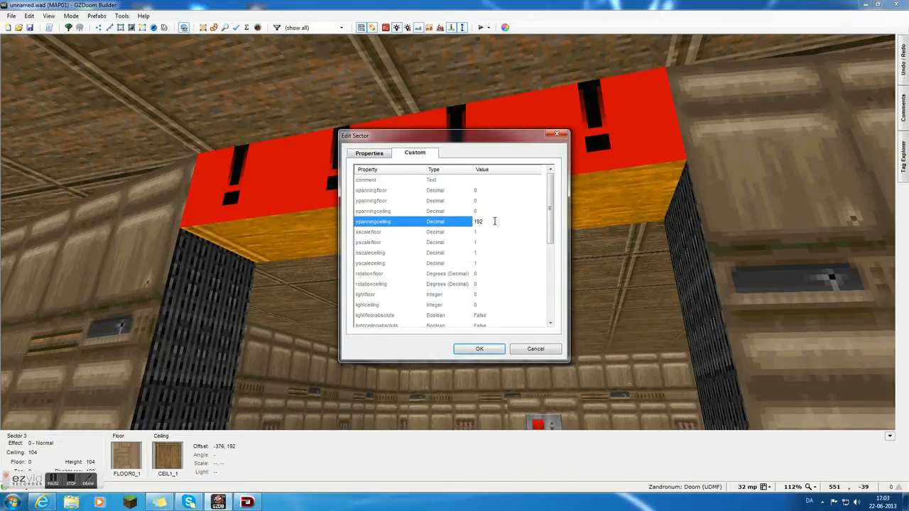
type("0")
left_click(480, 348)
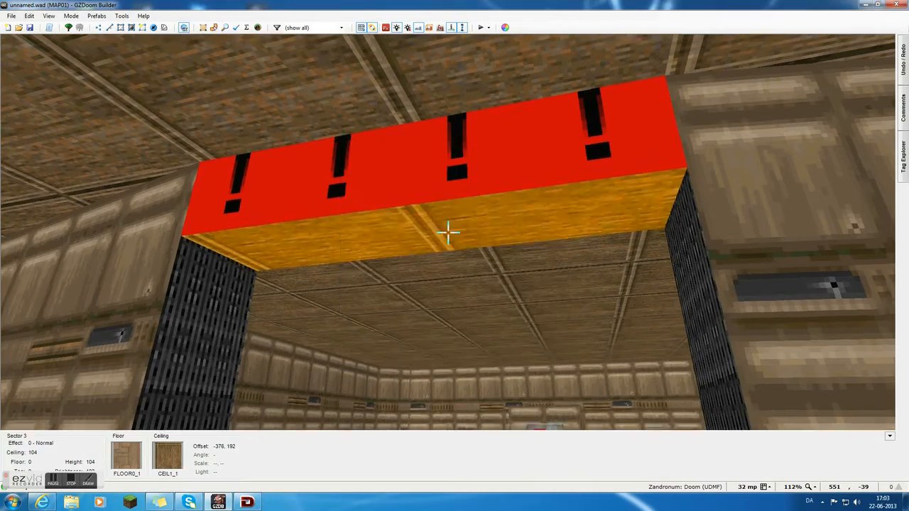
Lower the switch-room doorway's ceiling to the floor to form the second closed door.
key("s")
key("w")
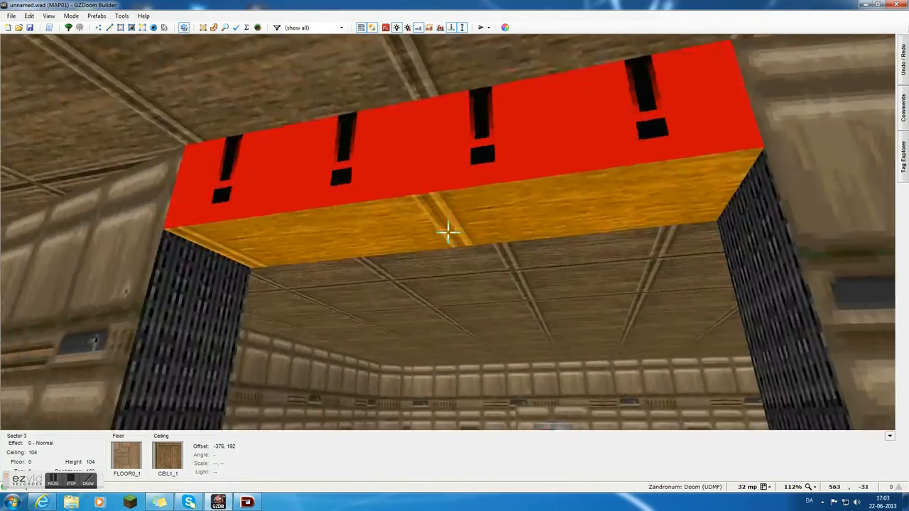
key("w")
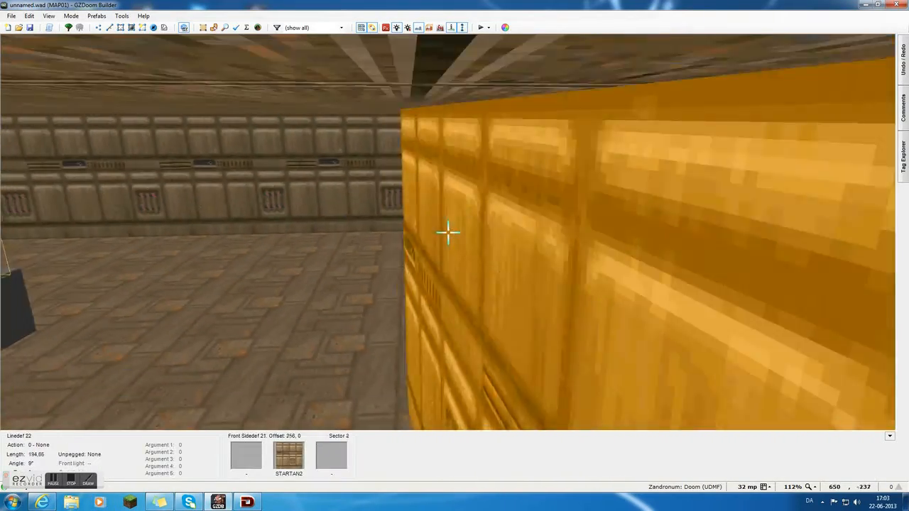
key("w")
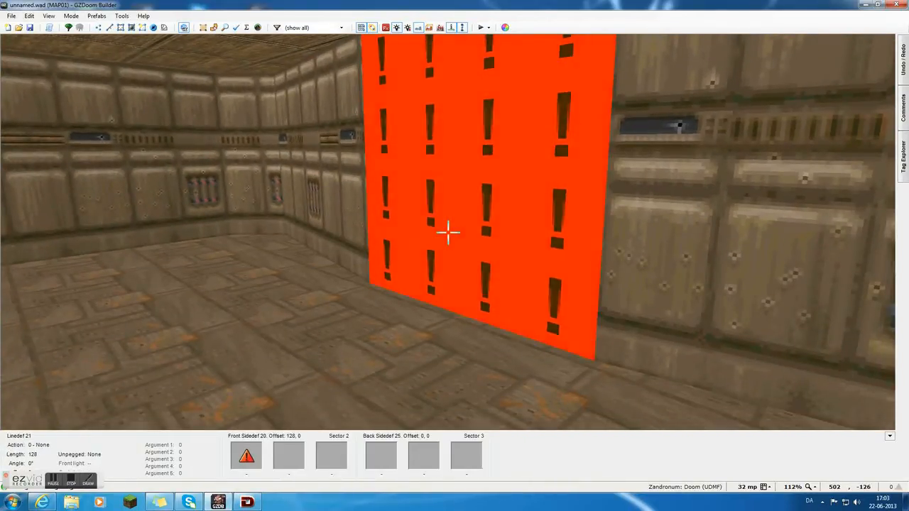
Set the upper texture of the second door's face in the shotgun room to BIGDOOR2.
key("s")
right_click(448, 231)
left_click(389, 113)
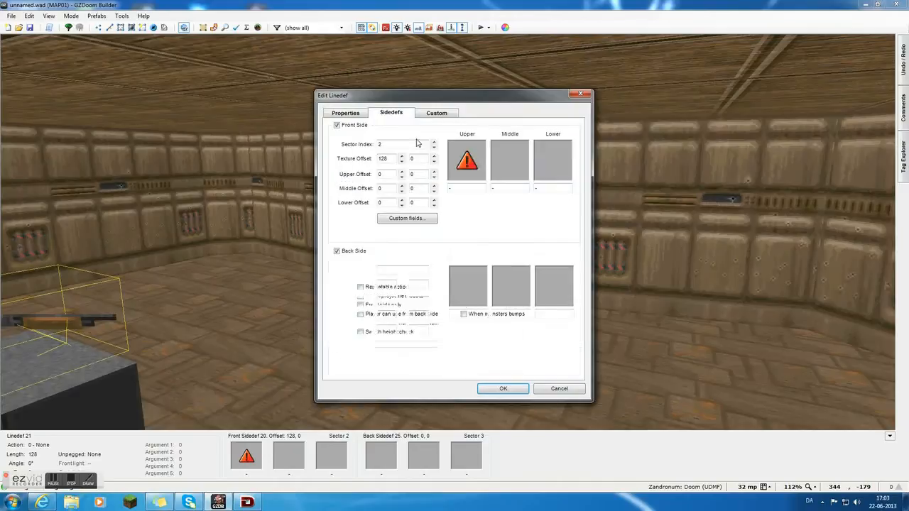
left_click(467, 160)
left_click(538, 197)
double_click(537, 197)
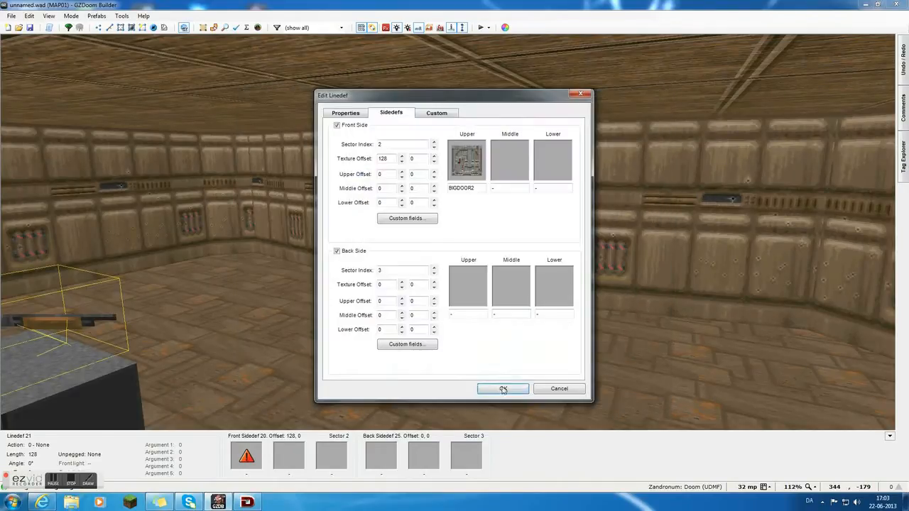
left_click(497, 390)
Copy the BIGDOOR2 texture onto the second door's opposite face in the switch room.
key("w")
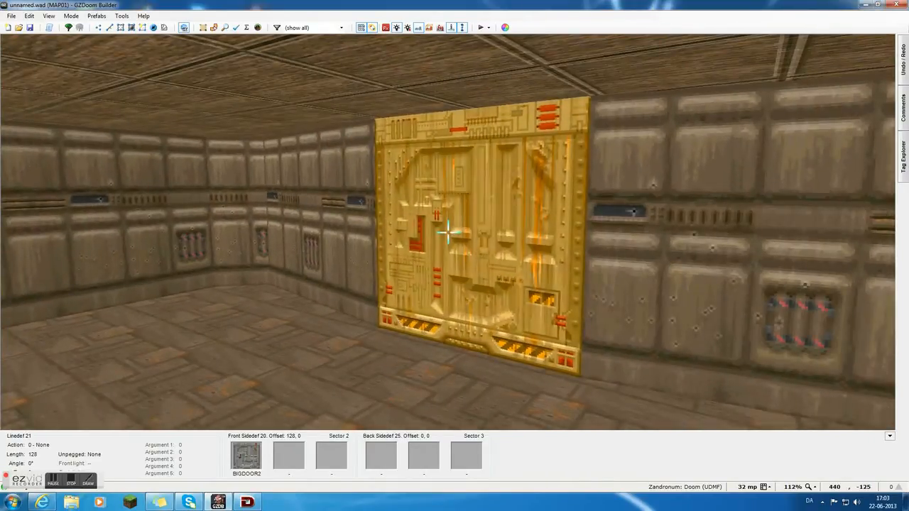
key("w")
key("s")
key("ctrl+v")
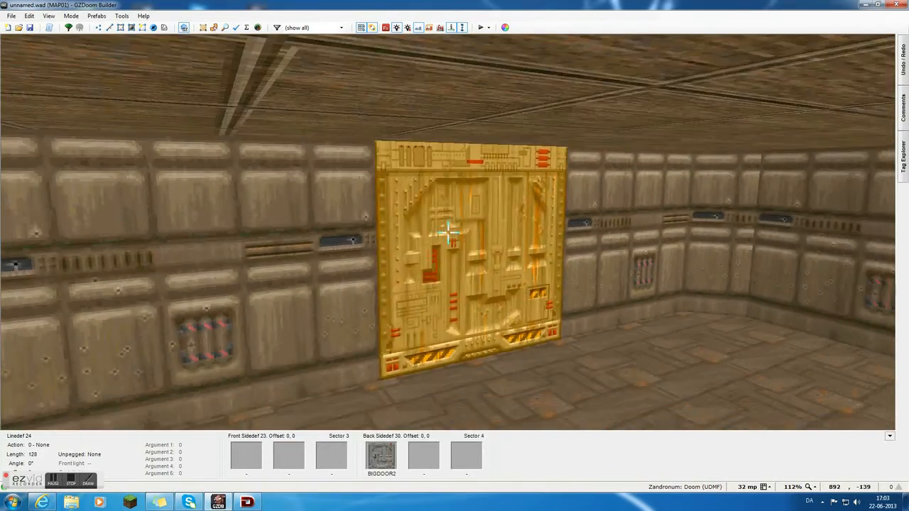
key("w")
key("s")
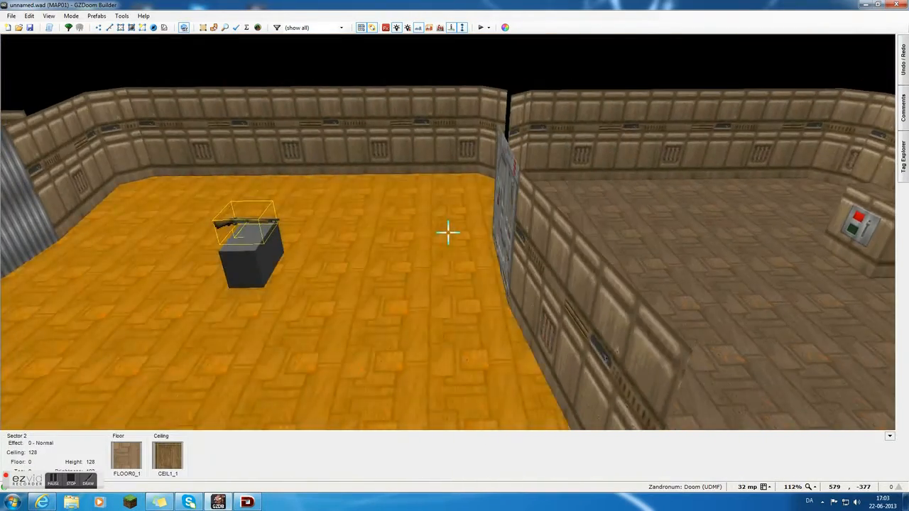
Select the four face linedefs of both doors and assign them the Door Generic action with movement speed 20 and delay 16.
key("a")
key("w")
scroll(447, 230, "down", 4)
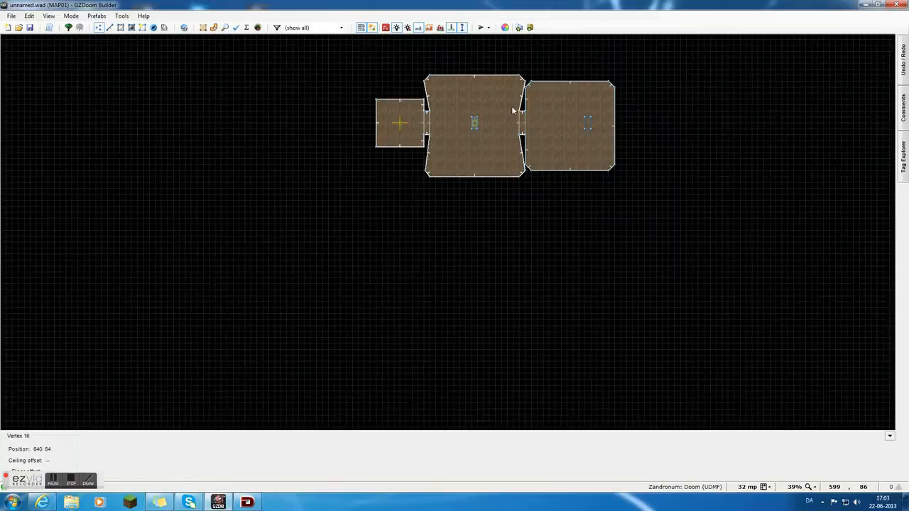
scroll(512, 111, "up", 2)
key("l")
scroll(472, 112, "up", 3)
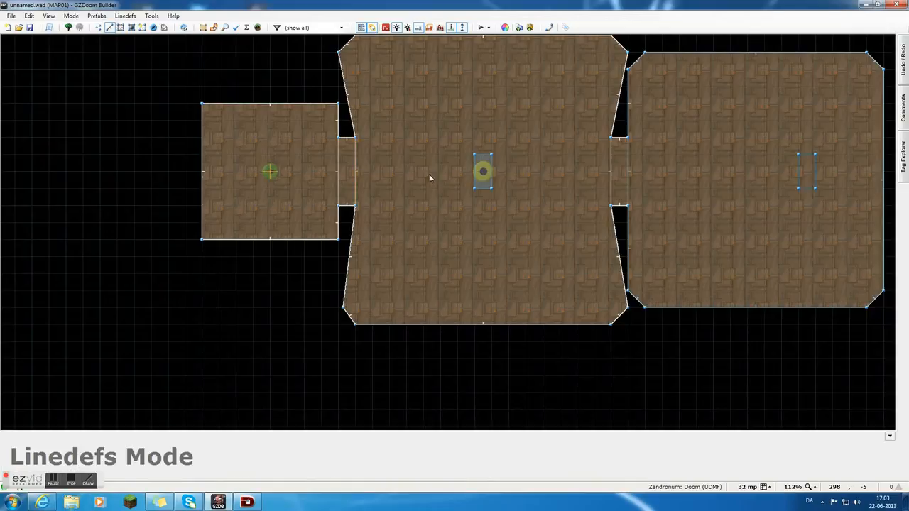
left_click(356, 175)
left_click(340, 174)
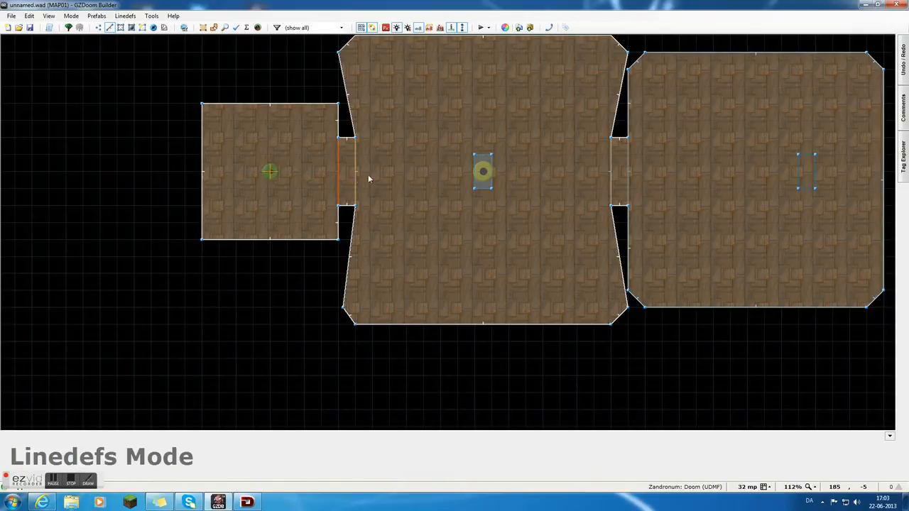
left_click(629, 175)
right_click(629, 173)
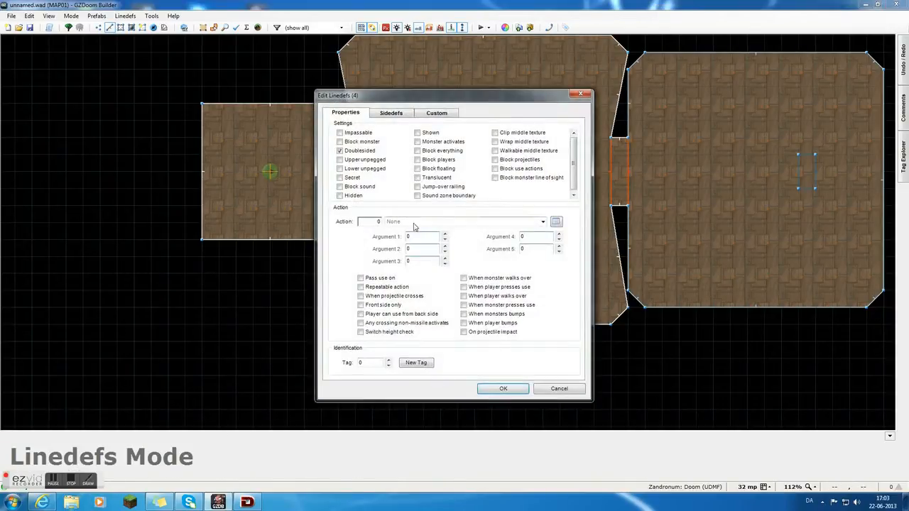
left_click(556, 222)
left_click(370, 223)
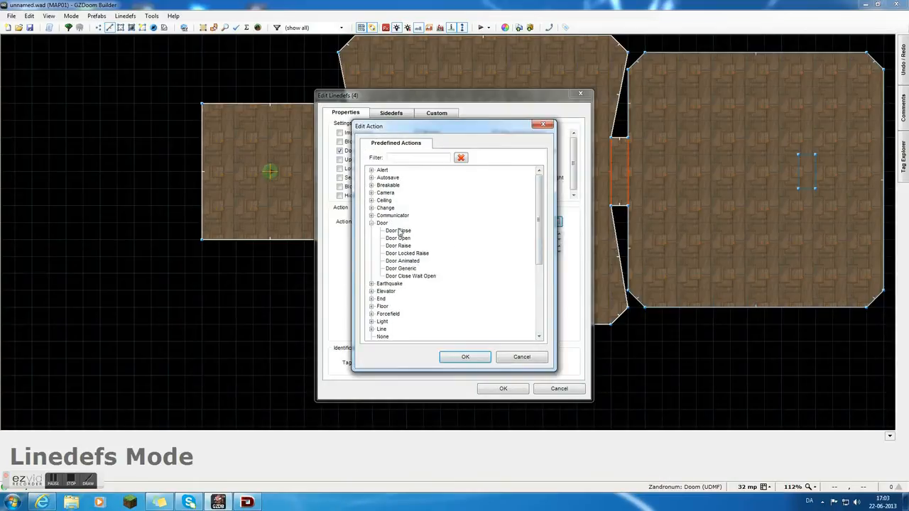
double_click(409, 270)
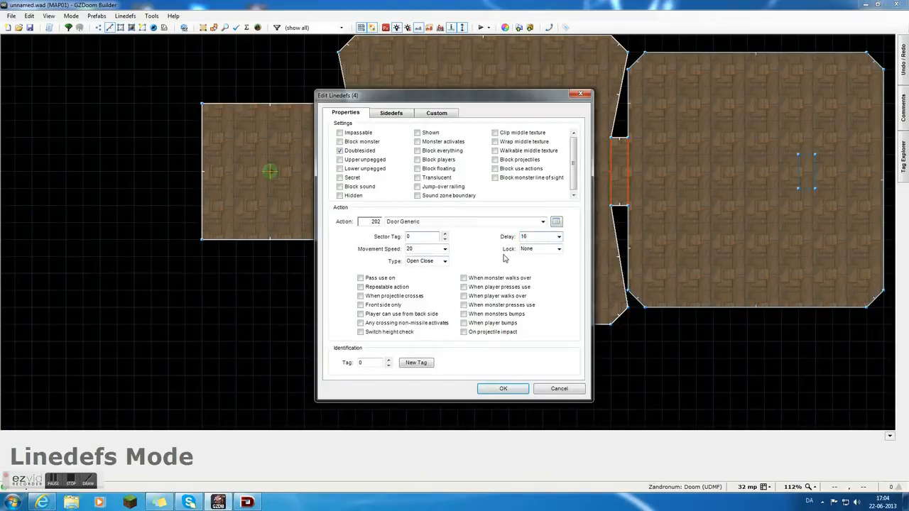
Keep the door linedefs' lock at None and type at Open Close, and enable Repeatable action, When player presses use and On projectile impact.
left_click(558, 251)
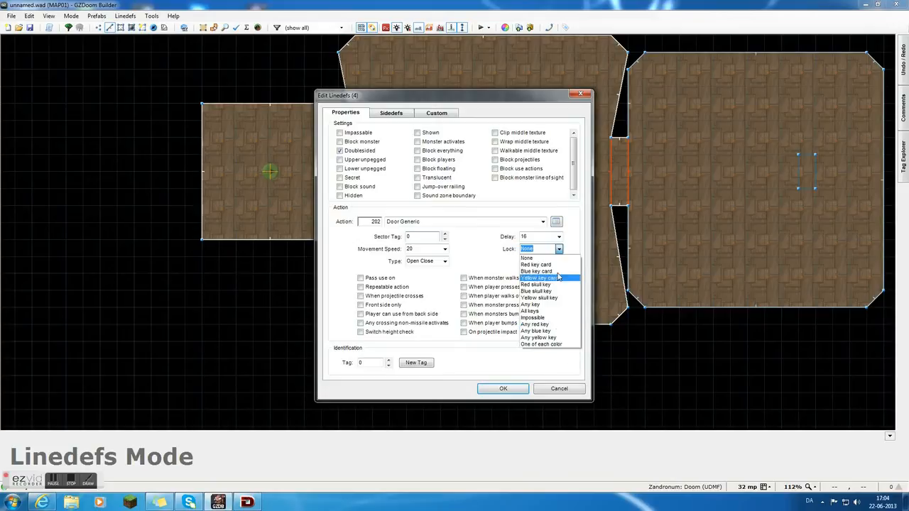
left_click(561, 256)
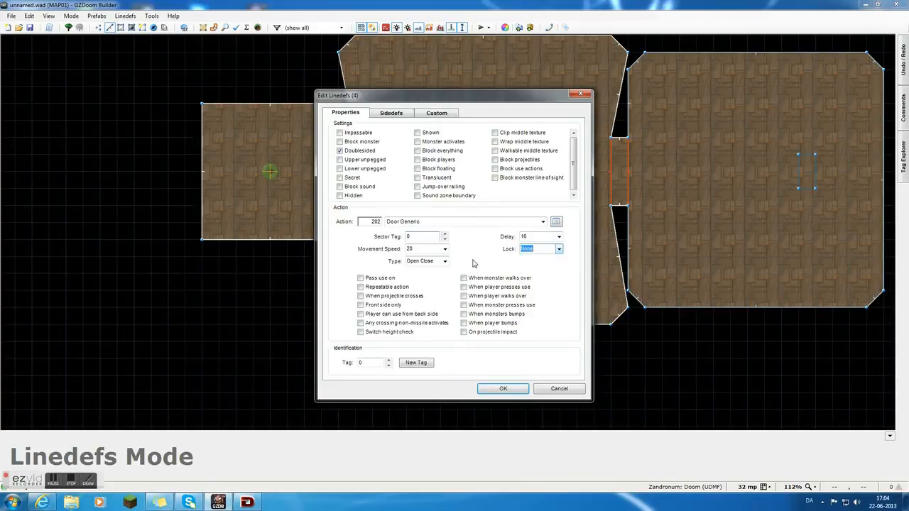
left_click(558, 252)
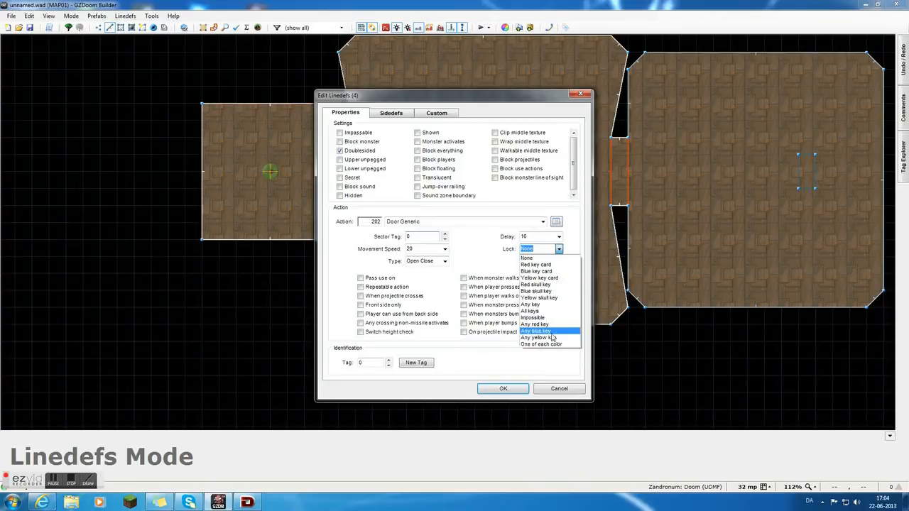
left_click(560, 252)
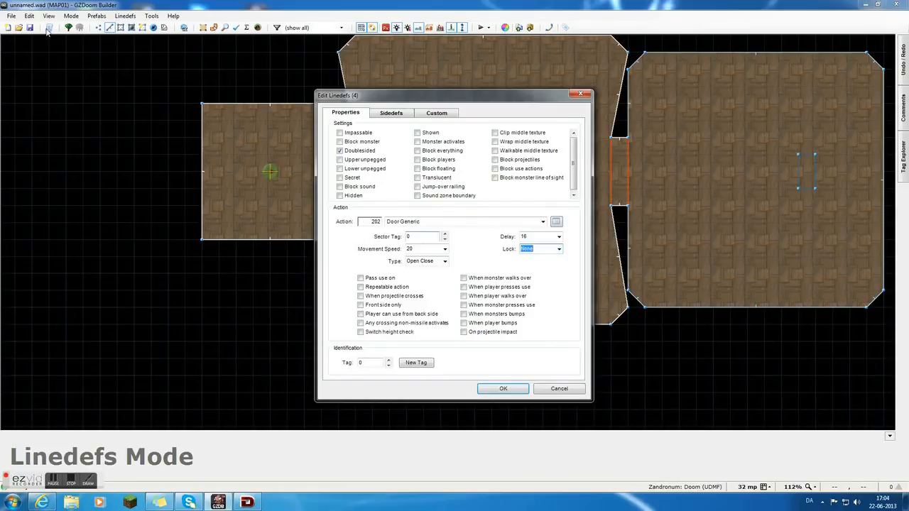
left_click(445, 261)
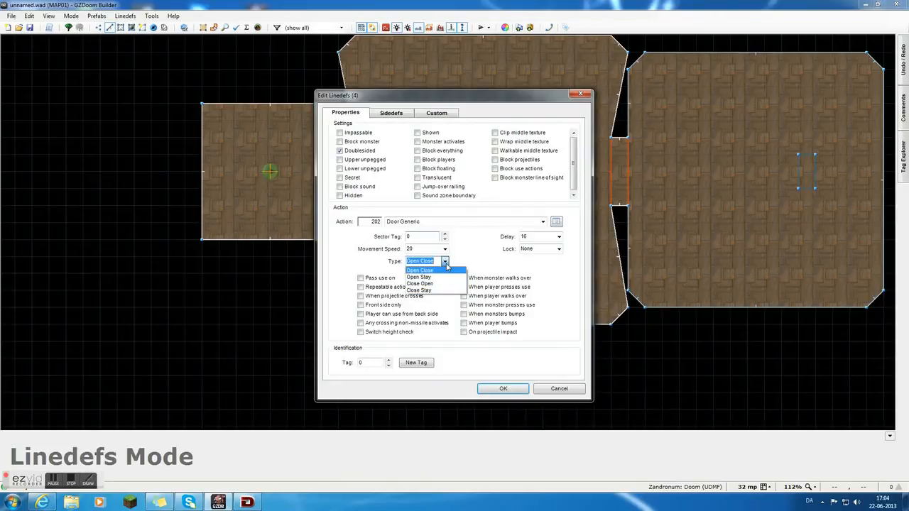
left_click(446, 264)
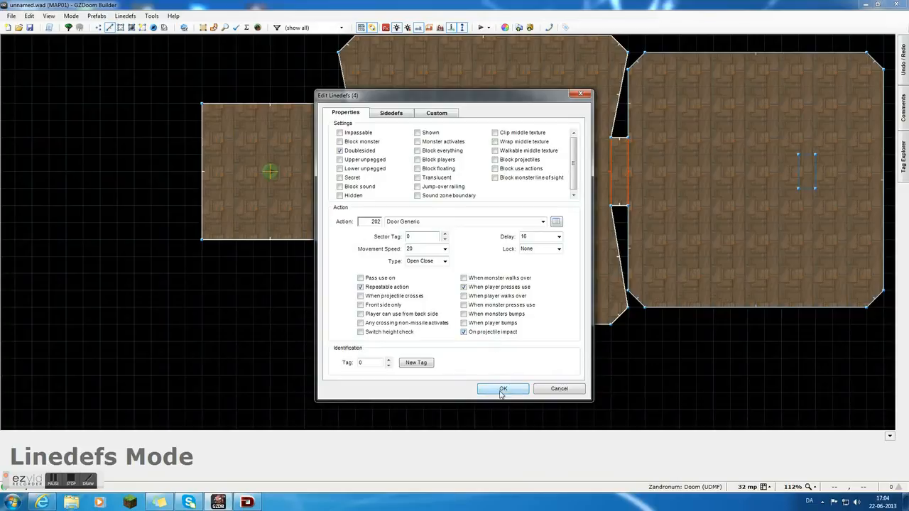
left_click(501, 390)
key("c")
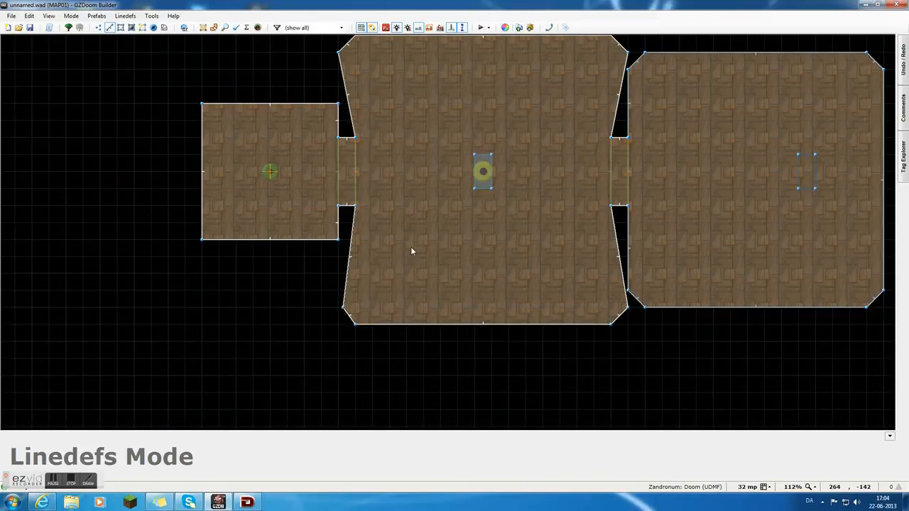
Test the map in Zandronum, collecting the shotgun and checking the first door from the shotgun room.
scroll(418, 224, "down", 3)
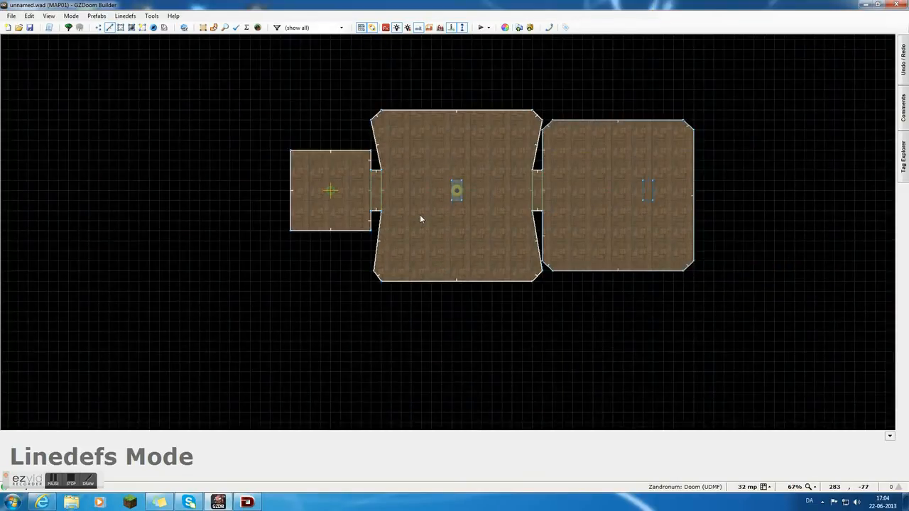
scroll(420, 218, "up", 1)
left_click(482, 27)
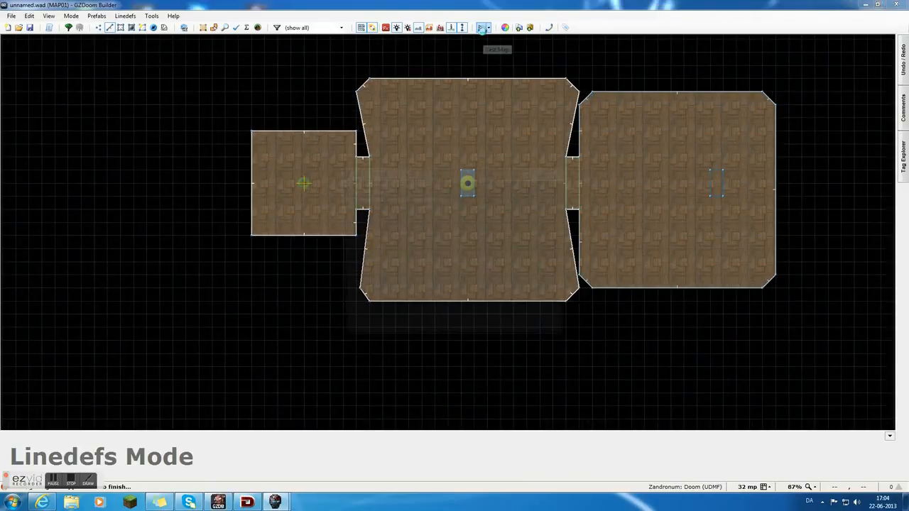
key("Return")
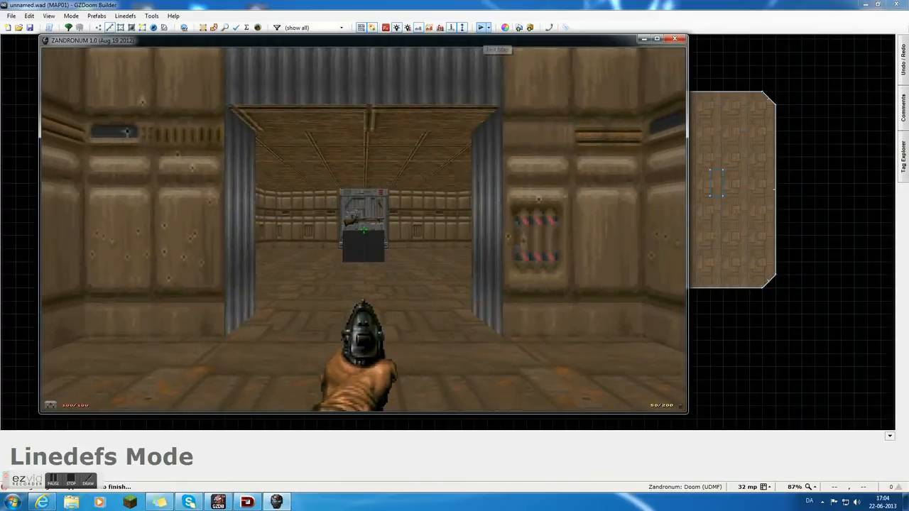
key("w")
key("w")
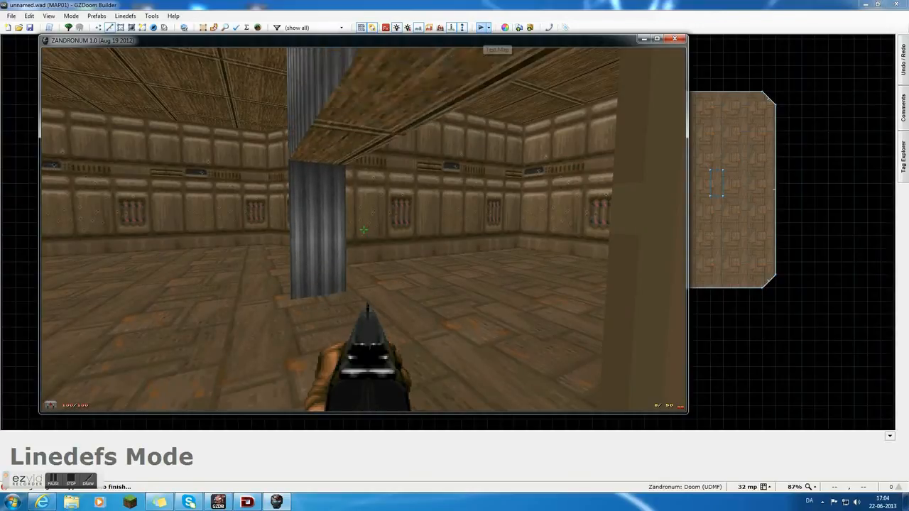
key("a")
key("s")
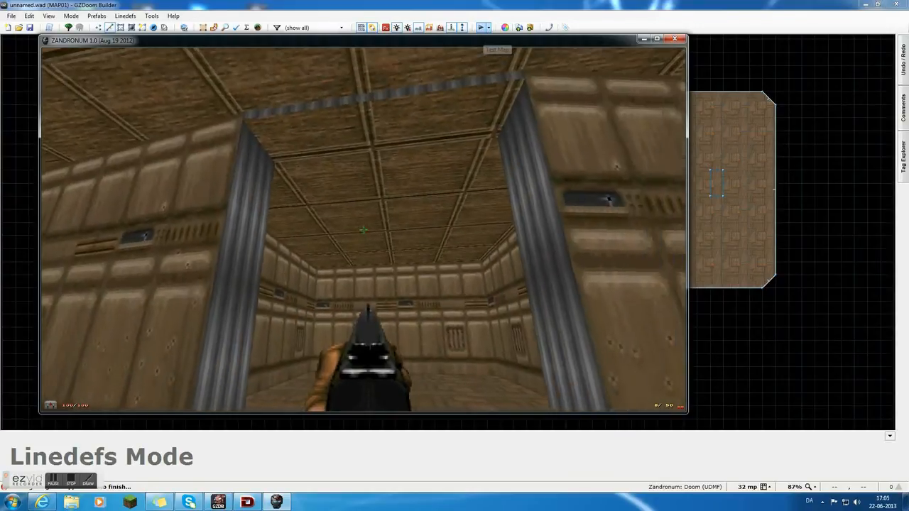
key("w")
key("w")
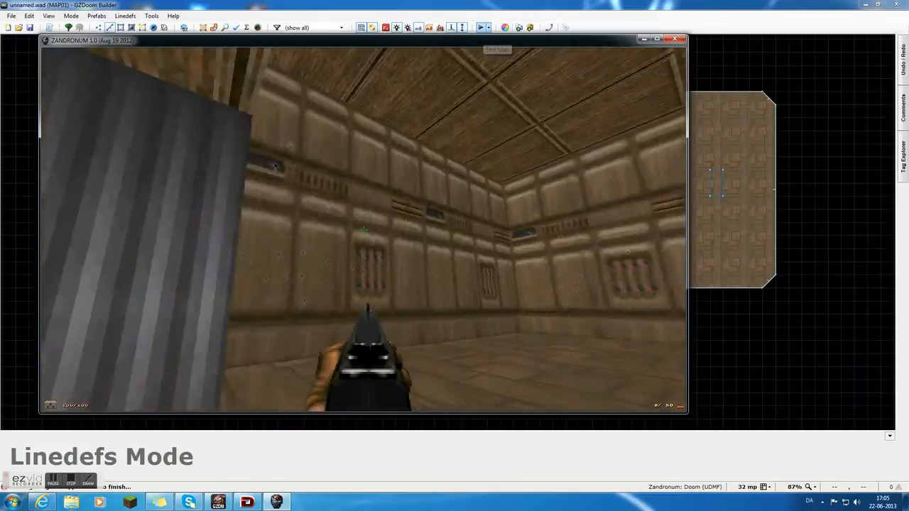
Go through the second door, inspect the switch block up close in the third room, and quit the test game.
key("s")
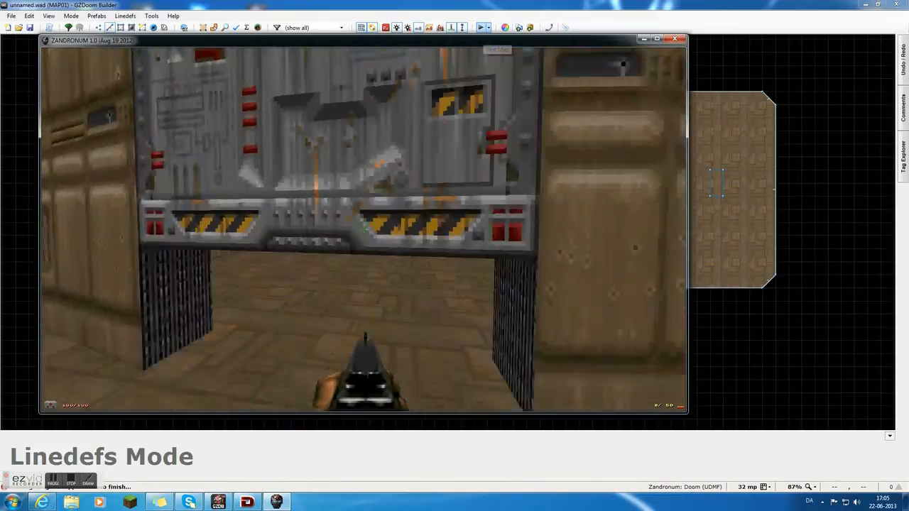
key("w")
key("w")
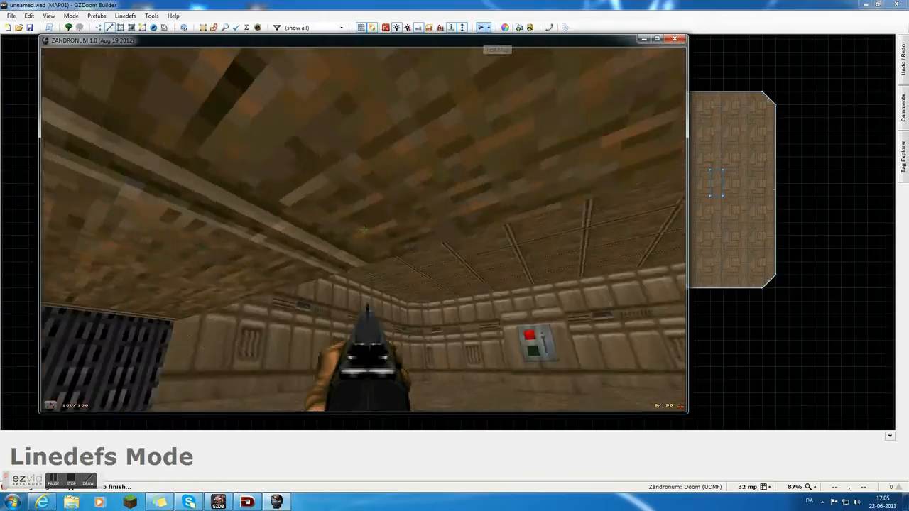
key("w")
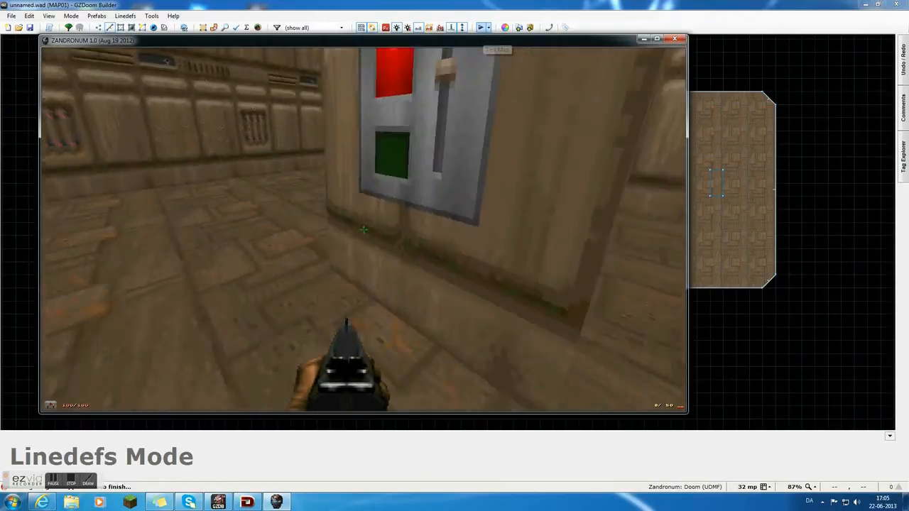
key("s")
key("w")
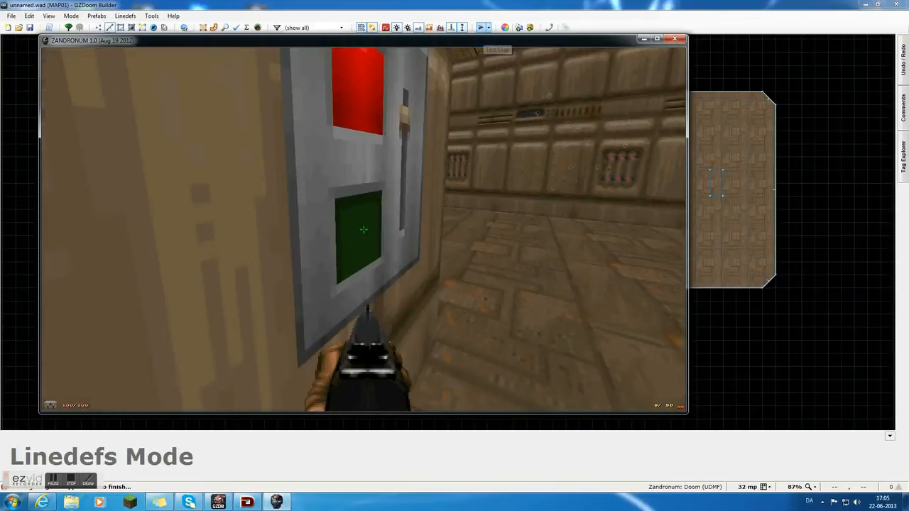
key("s")
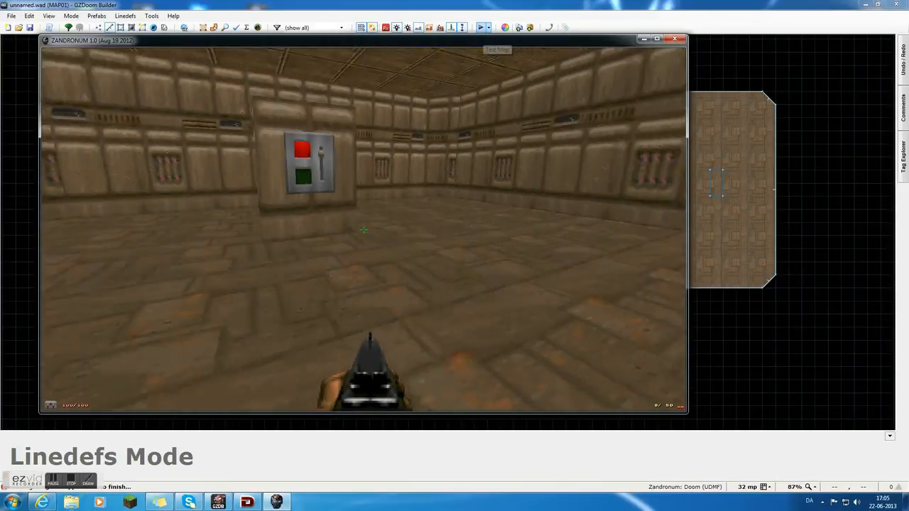
key("Escape")
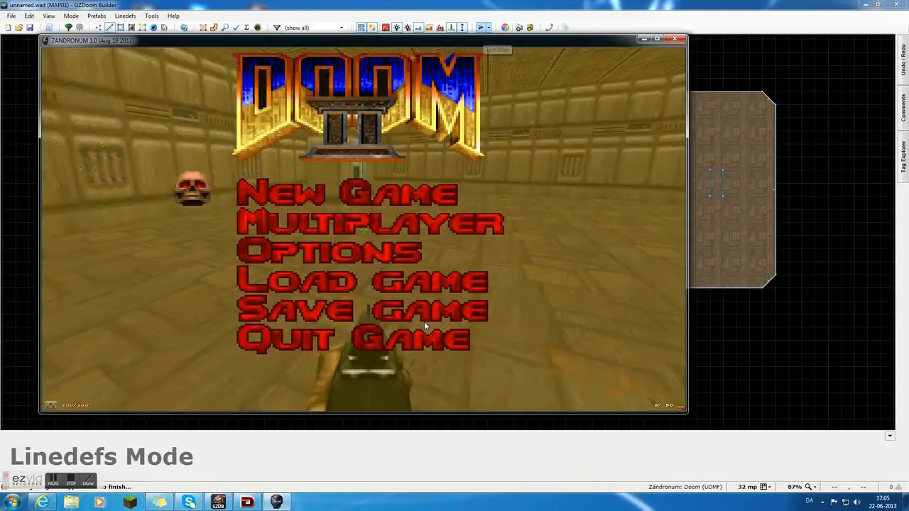
key("Up")
key("Return")
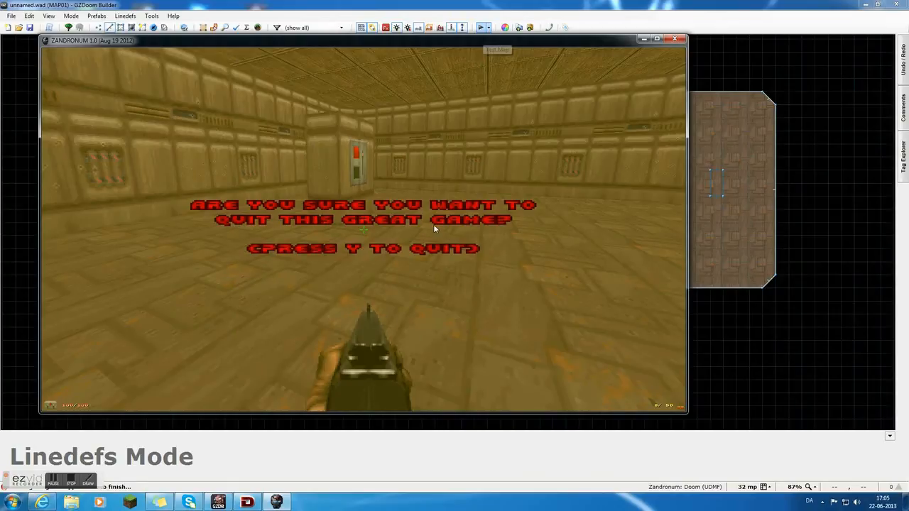
key("y")
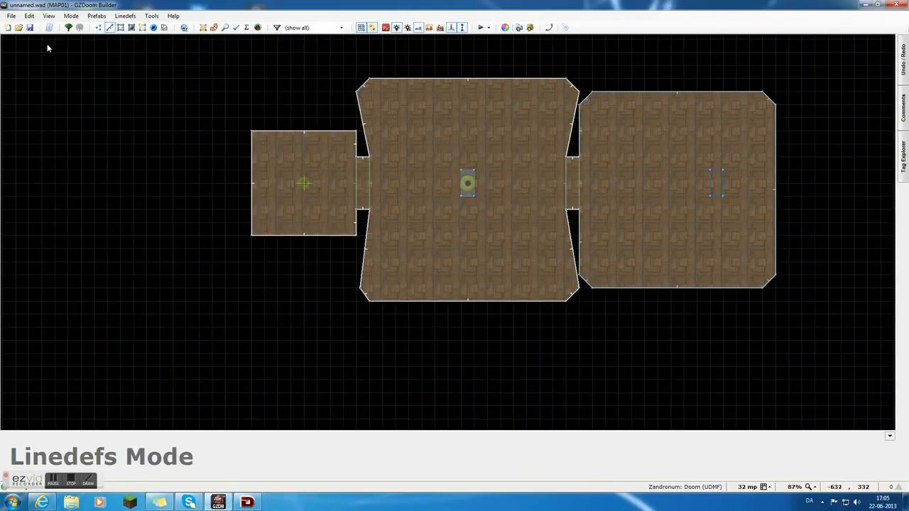
Assign the End Normal action with Position 5 to the switch block's front linedef.
right_click(709, 188)
left_click(558, 222)
left_click_drag(537, 196, 535, 279)
left_click(371, 171)
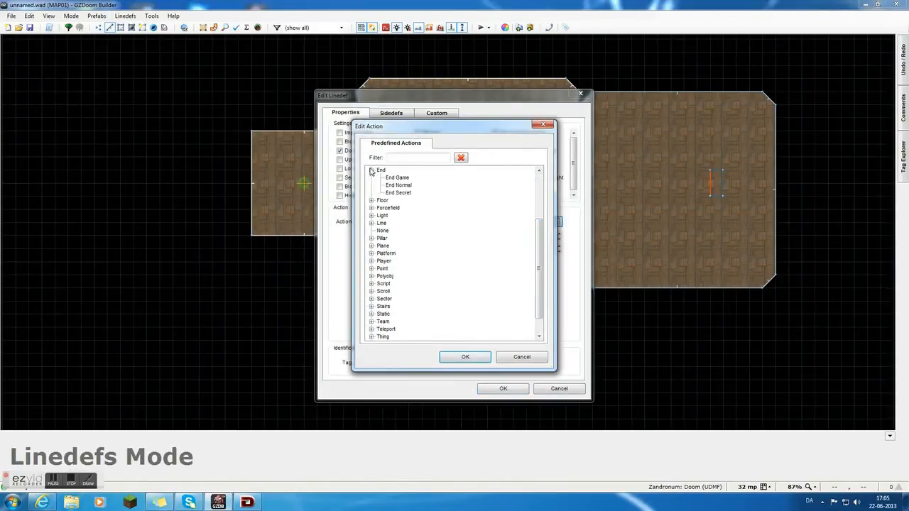
left_click(484, 357)
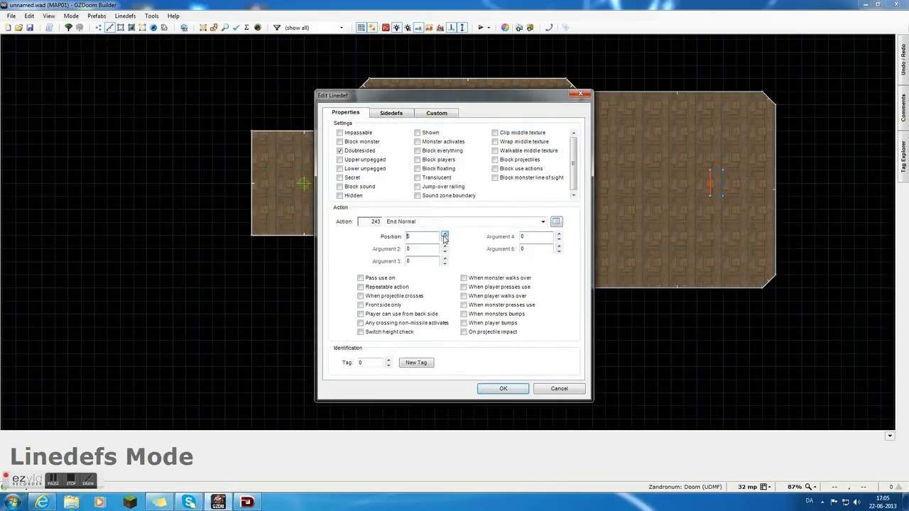
left_click(501, 389)
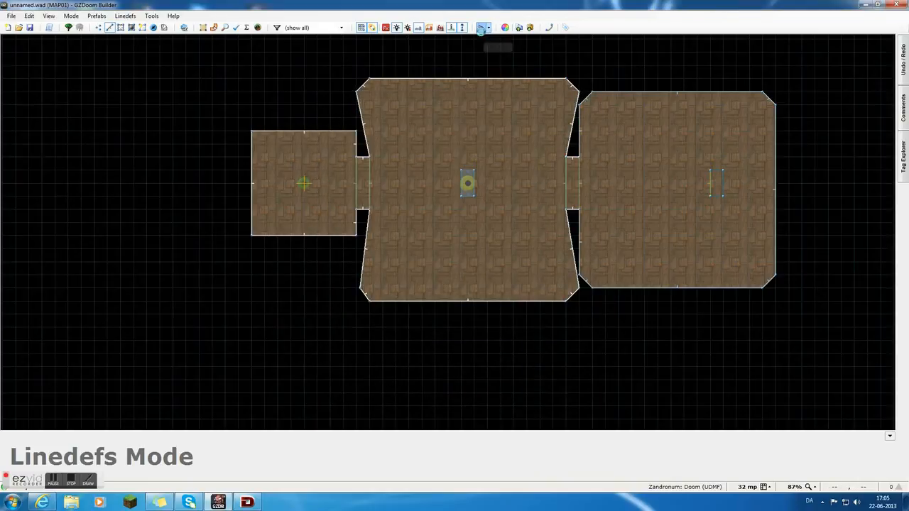
Run the map test again, walk to the switch to try its exit action, and quit the game.
left_click(481, 27)
left_click(413, 334)
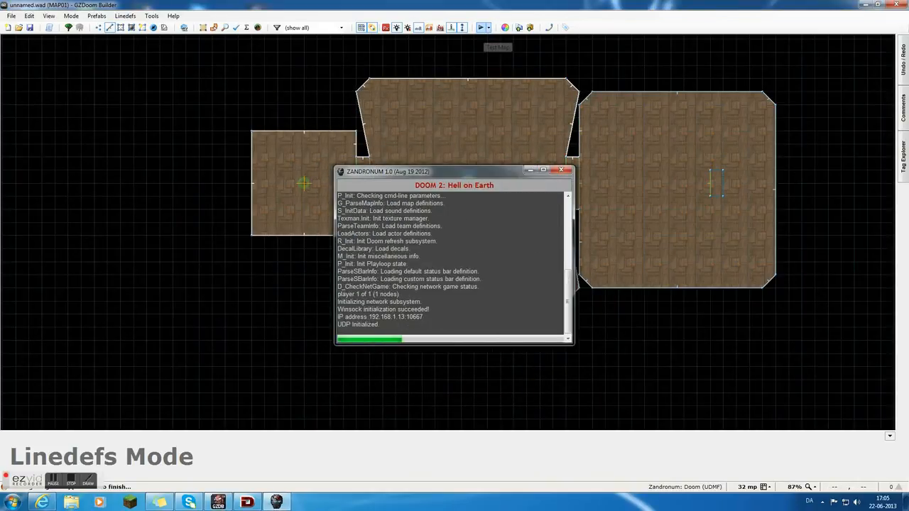
key("w")
key("w")
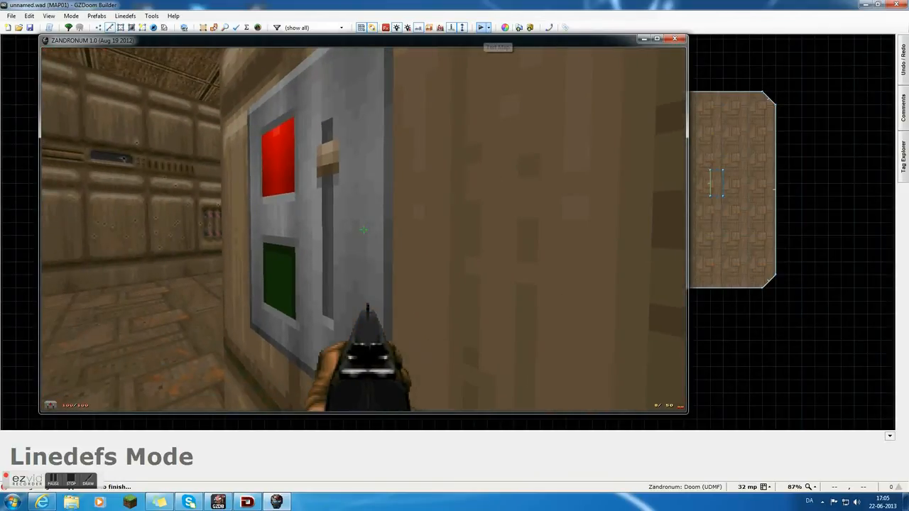
key("s")
key("Escape")
key("Up")
key("Return")
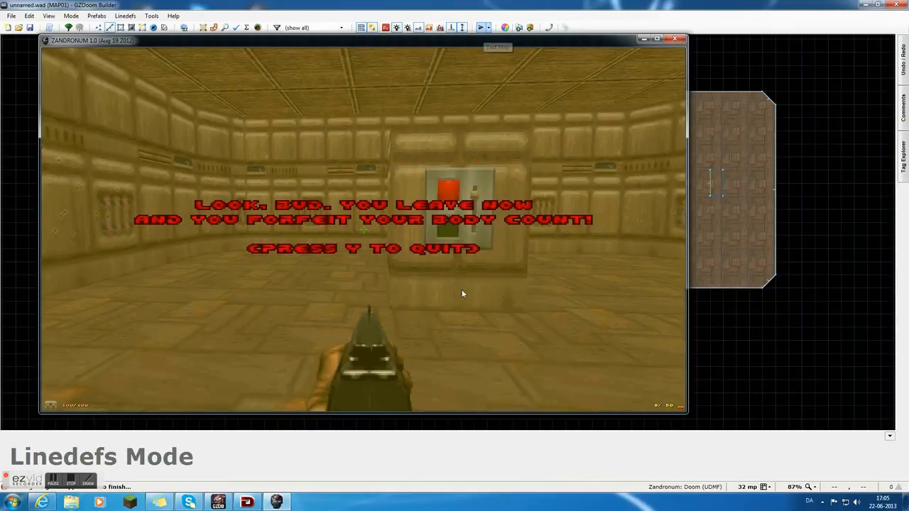
key("y")
Edit the properties of the switch block's front linedef that carries the End Normal action.
right_click(477, 261)
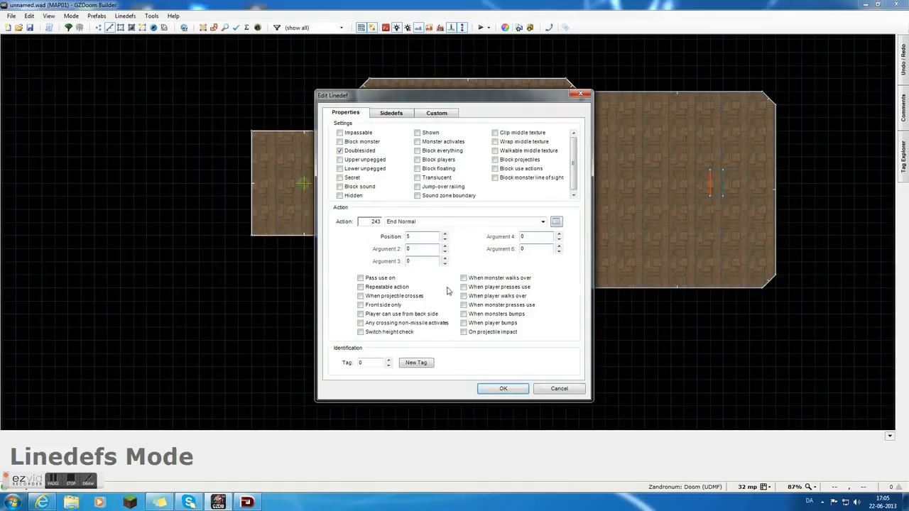
left_click(526, 395)
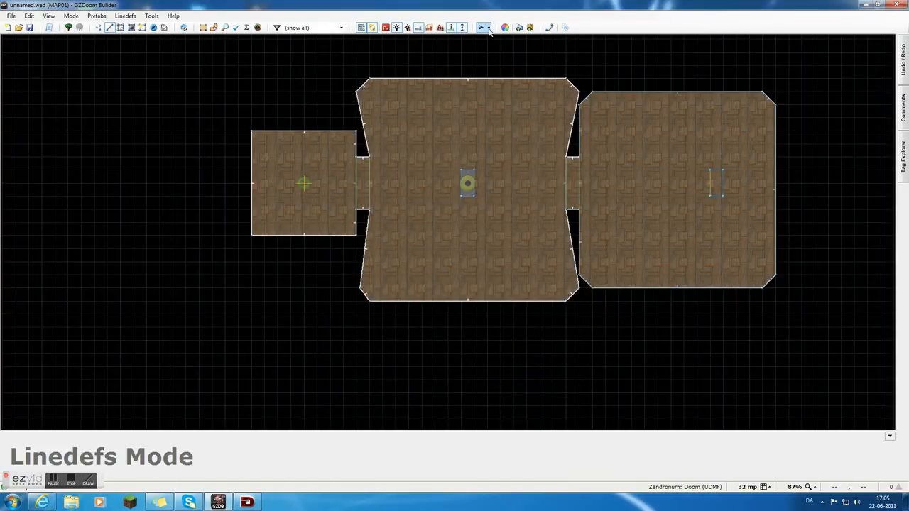
Run the map test again, pass through the first door and head across the middle room to the shotgun block.
left_click(481, 27)
left_click(425, 337)
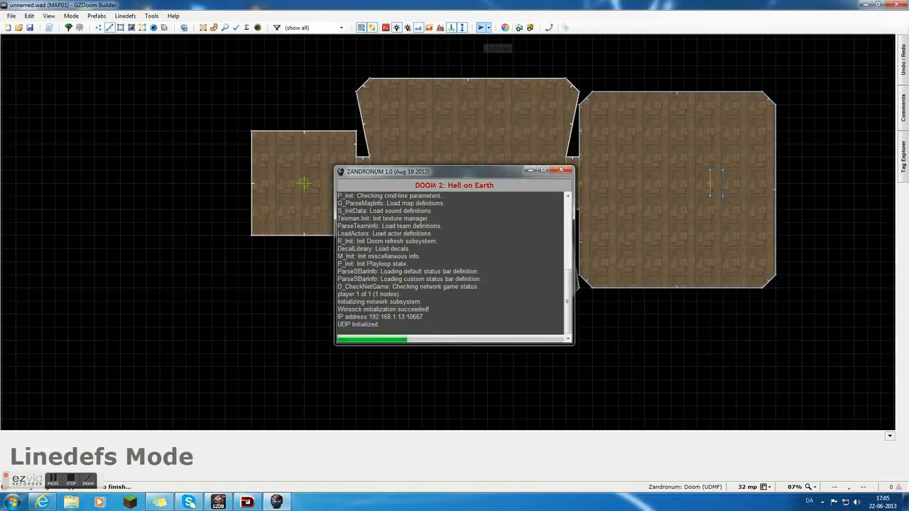
left_click(364, 230)
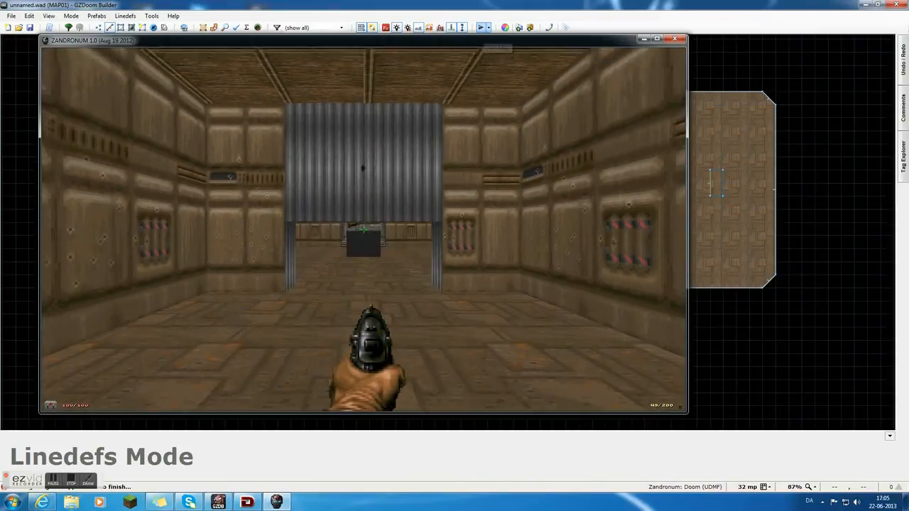
key("w")
Go through the second door, activate the exit switch in the third room, and close the test game.
key("w")
left_click(364, 230)
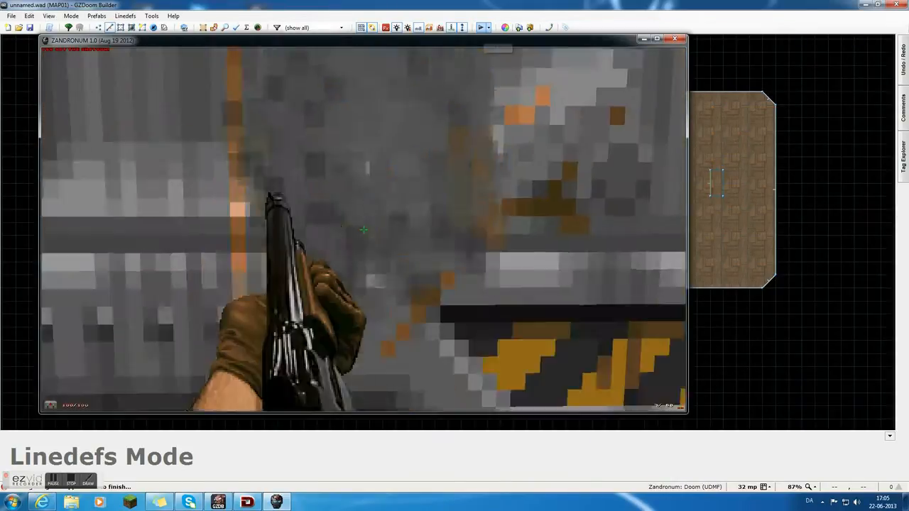
key("w")
key("w")
key("e")
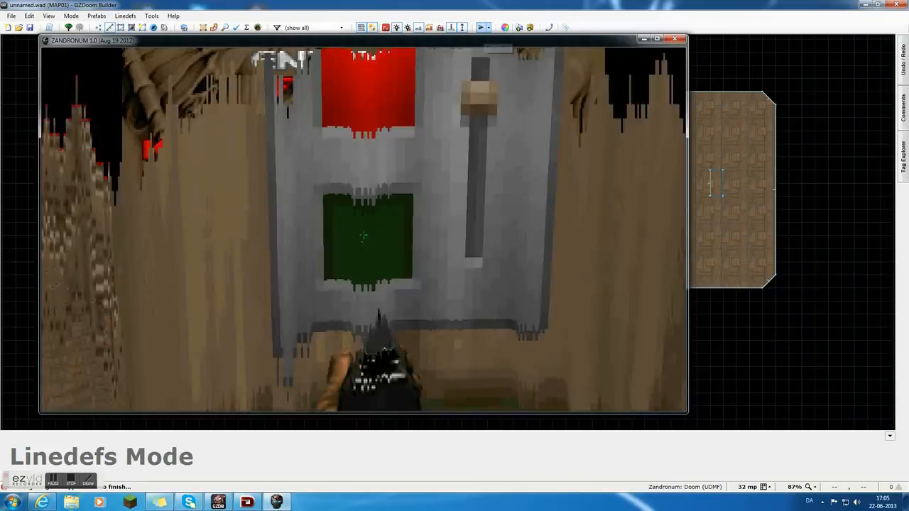
key("e")
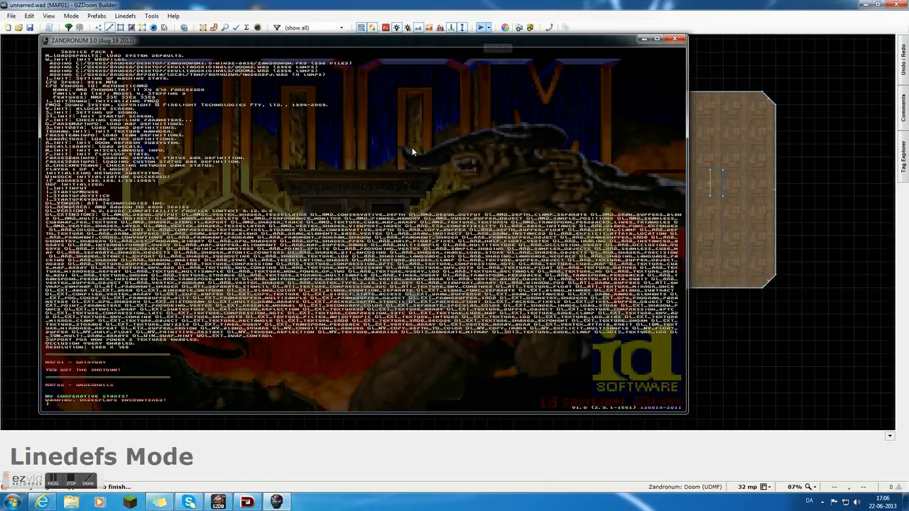
left_click(674, 41)
Review the End Normal action settings and activation options of the switch block's front linedef.
right_click(718, 188)
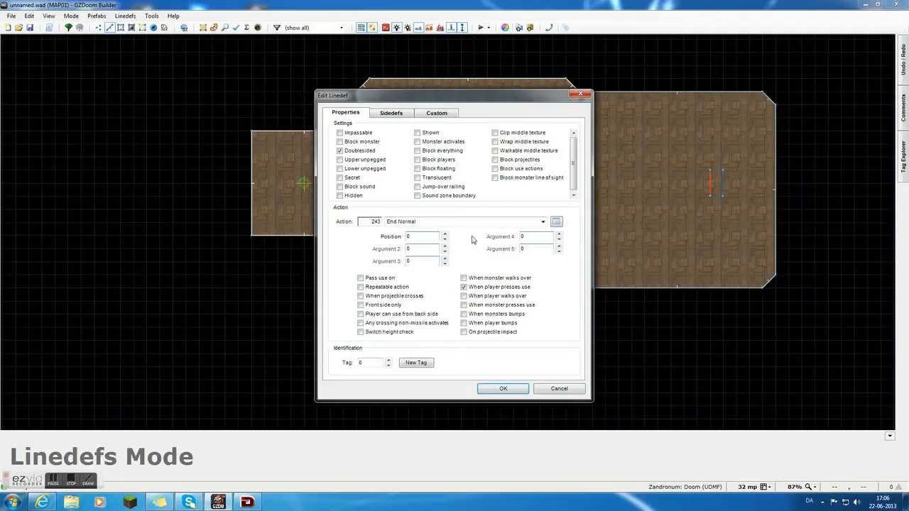
left_click(498, 388)
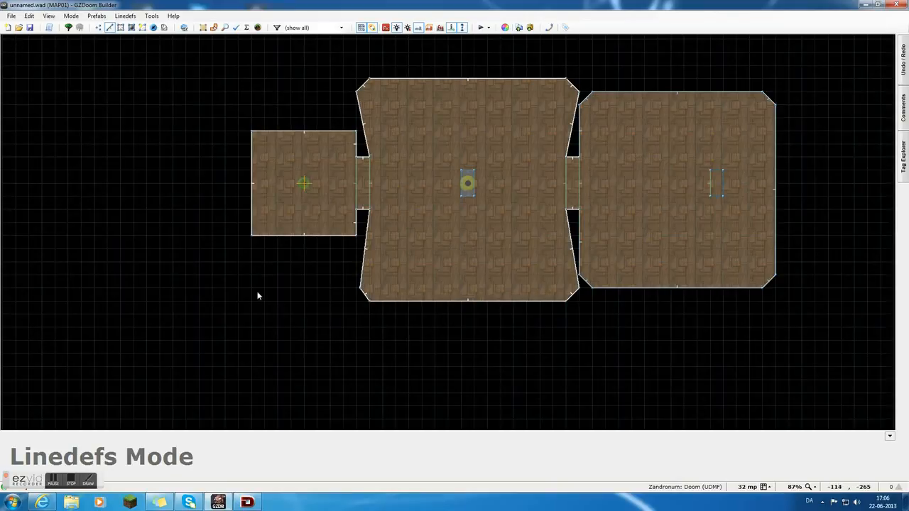
Examine the finished map in the 3D view, looking over the middle room's walls, doors and shotgun block and the third room's switch.
scroll(213, 320, "down", 1)
scroll(235, 312, "up", 1)
scroll(555, 321, "down", 1)
key("w")
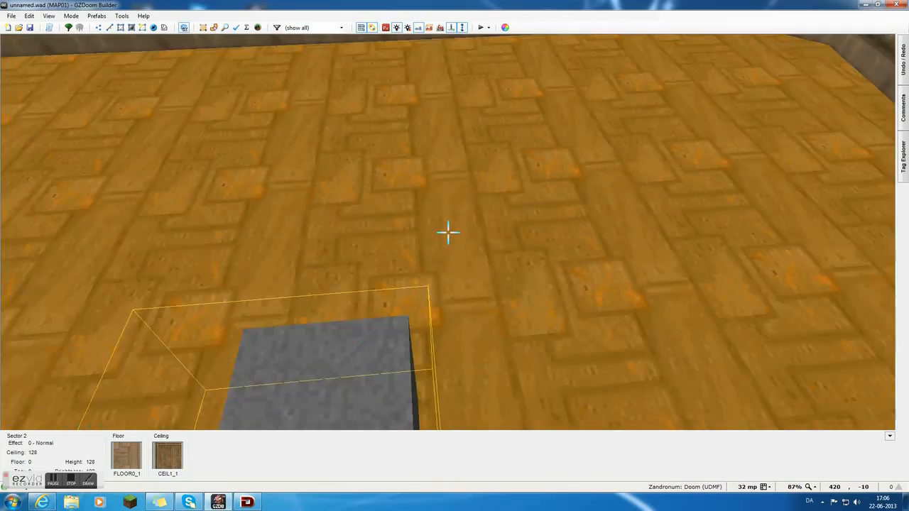
key("e")
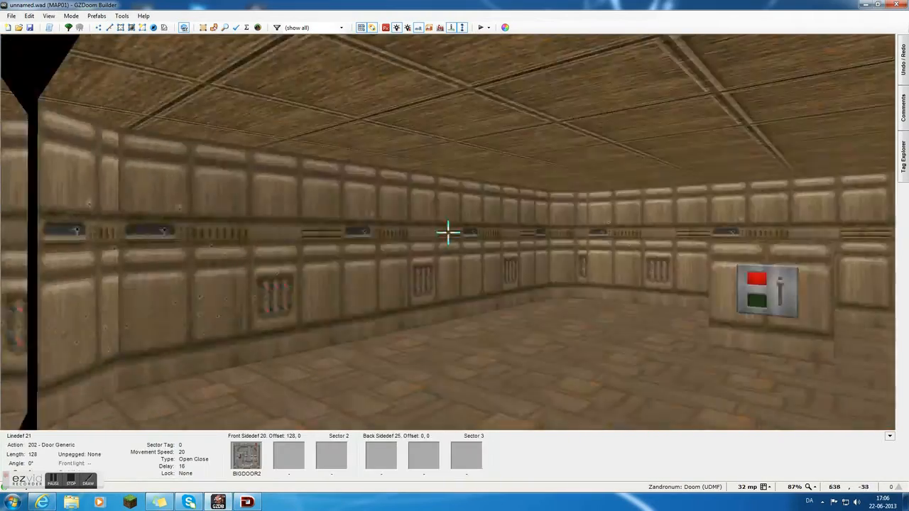
key("e")
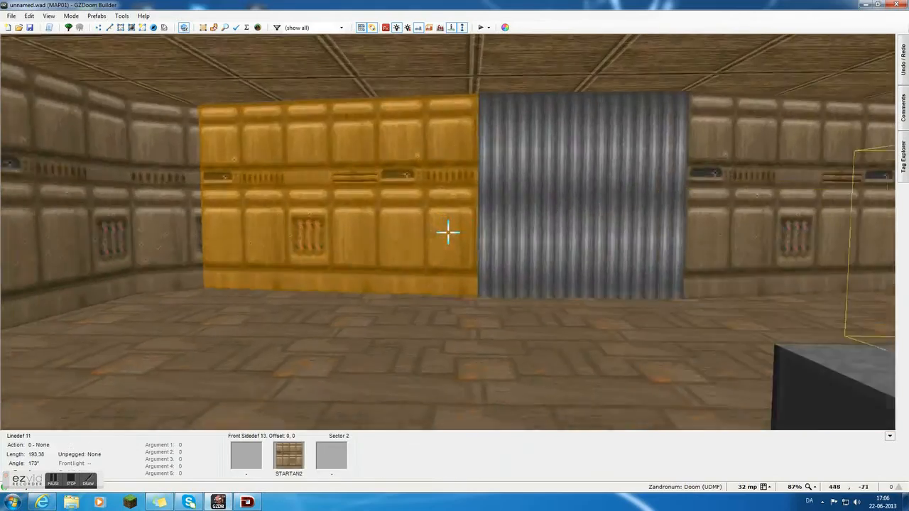
key("d")
key("e")
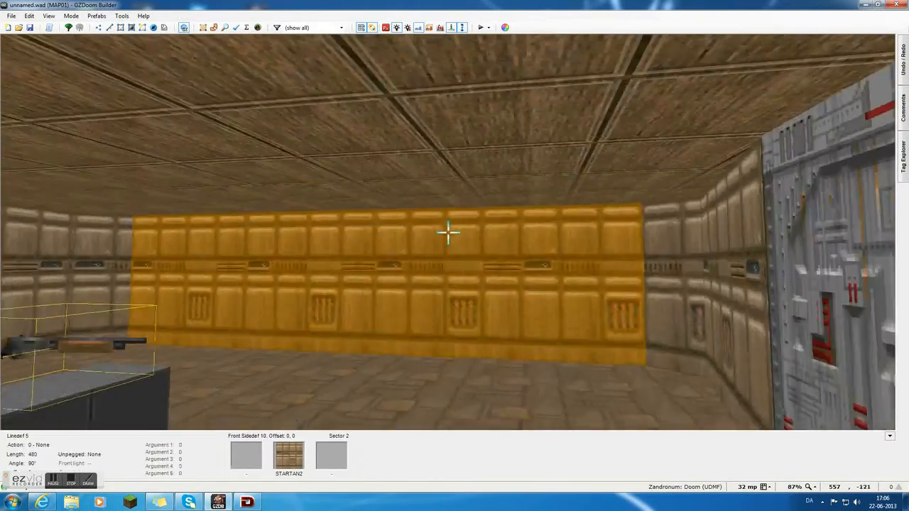
key("d")
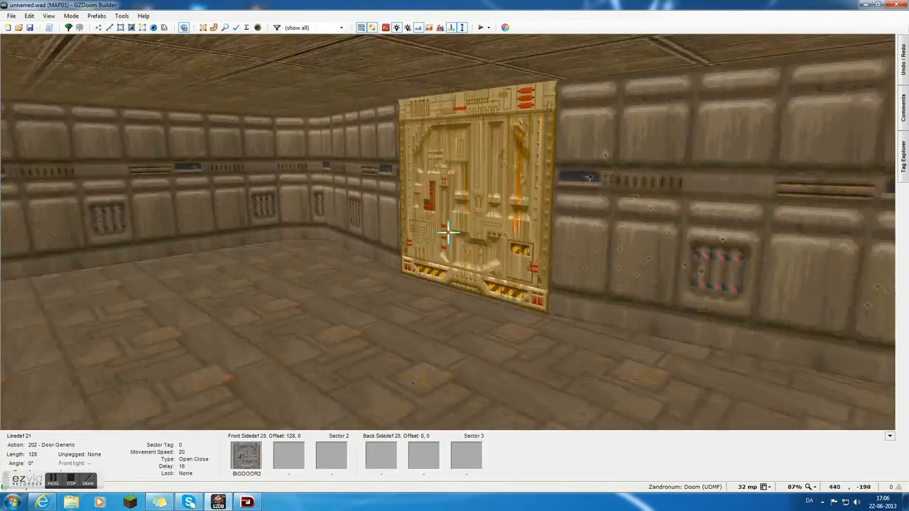
key("d")
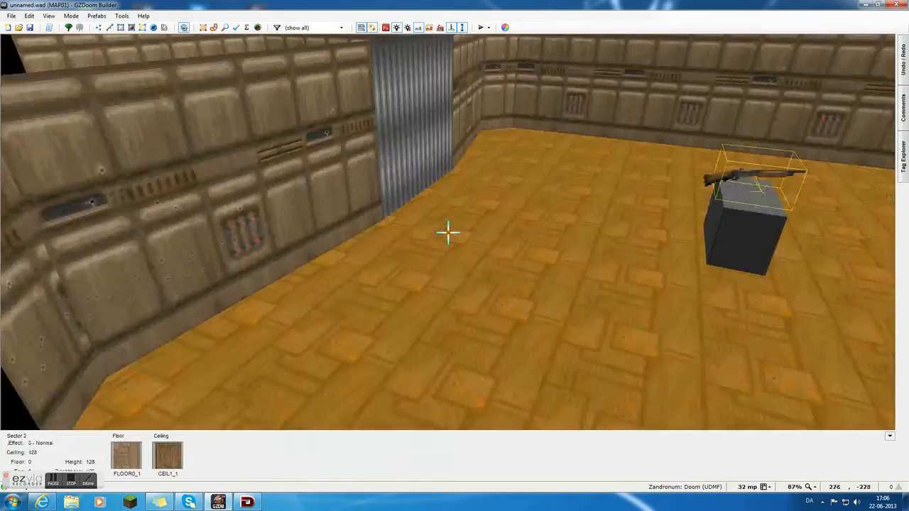
key("e")
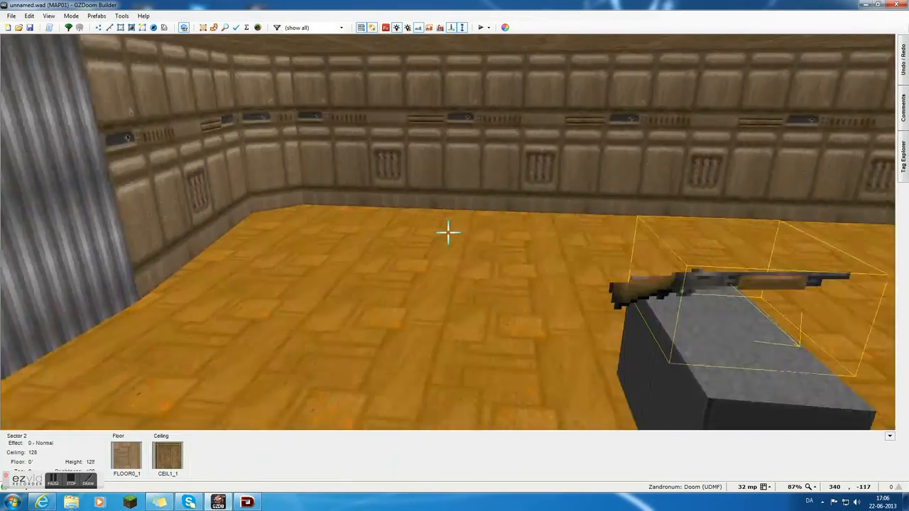
key("d")
key("e")
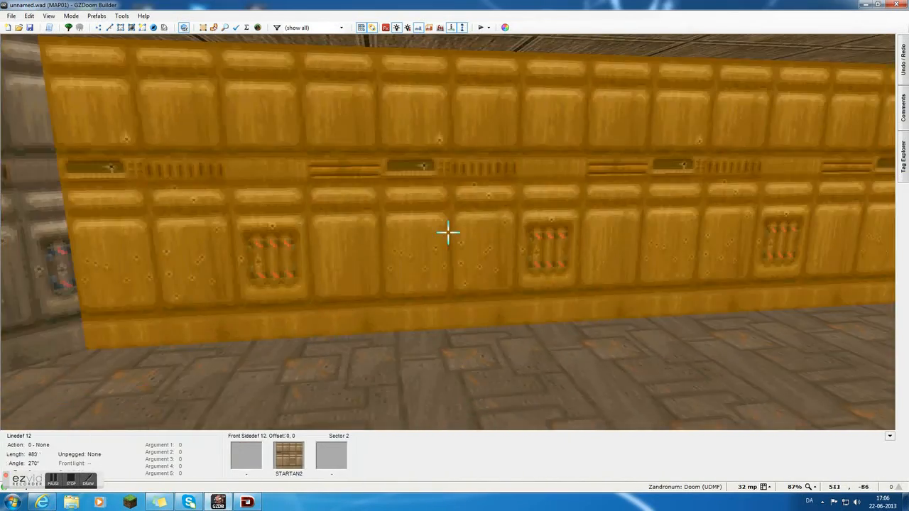
key("d")
key("e")
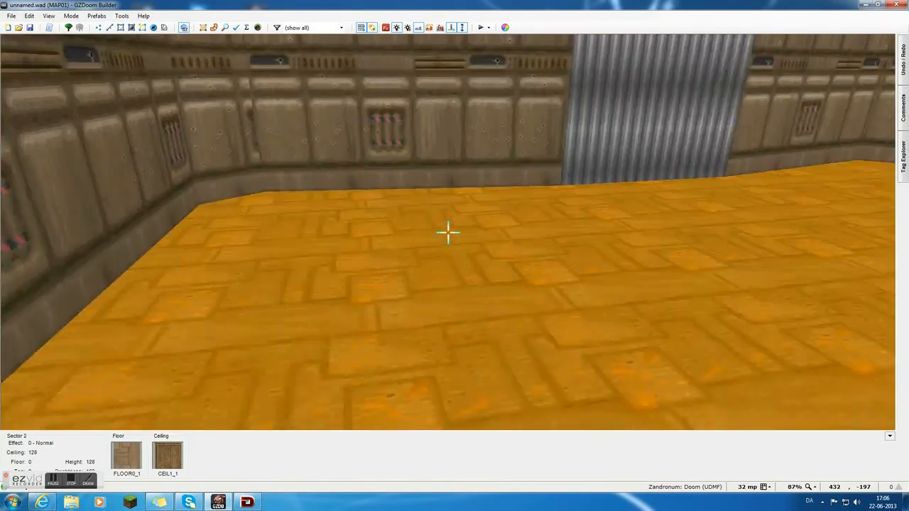
key("s")
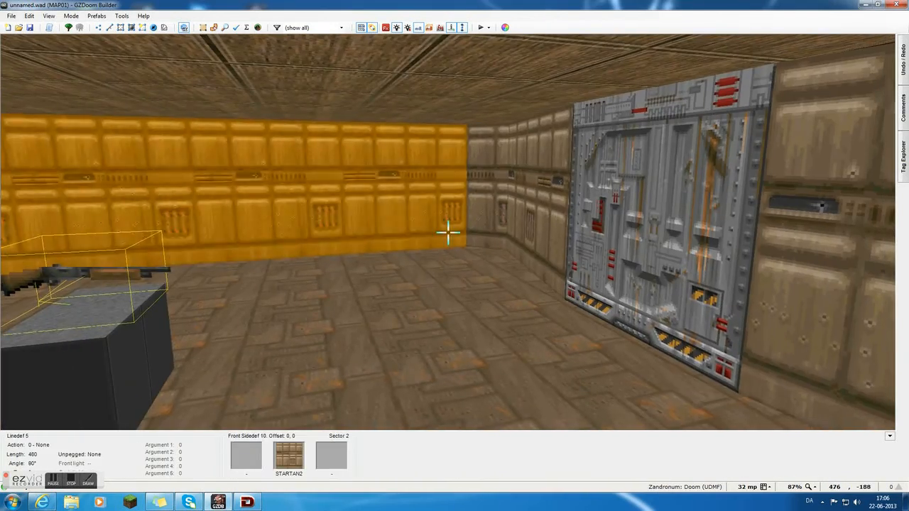
key("d")
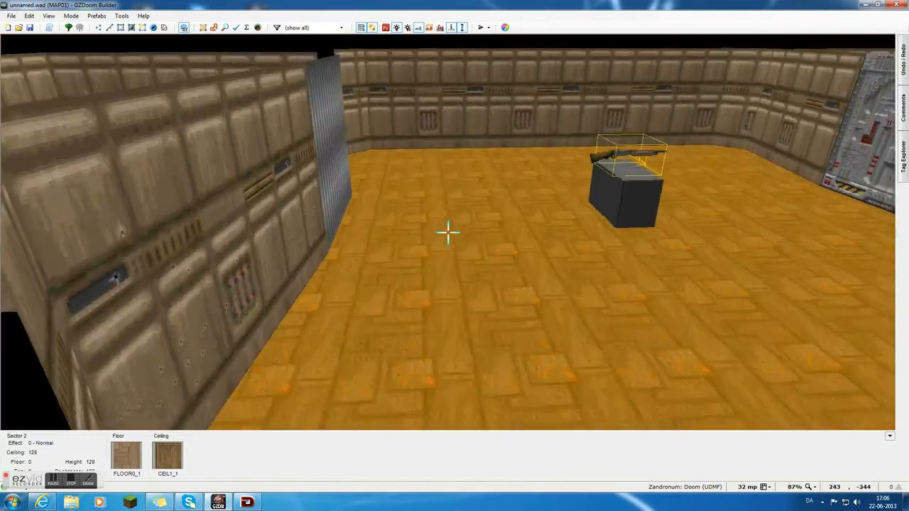
key("f")
key("e")
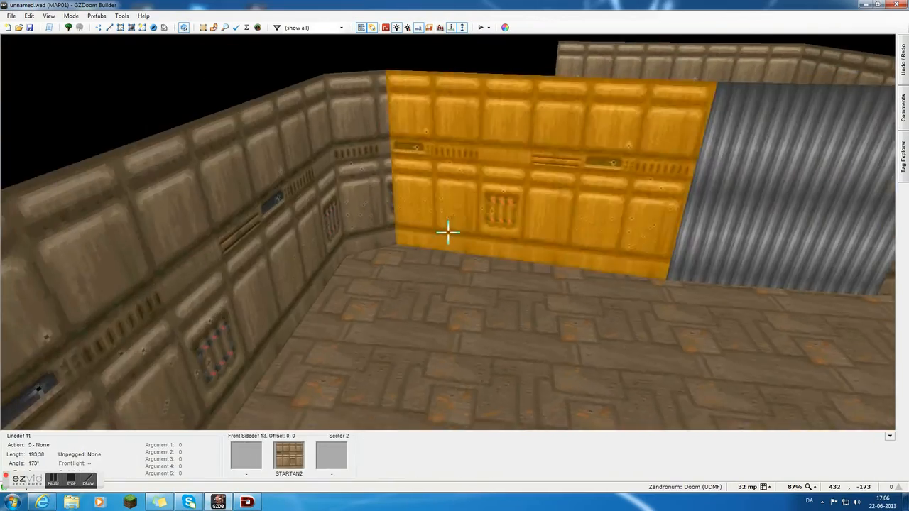
key("d")
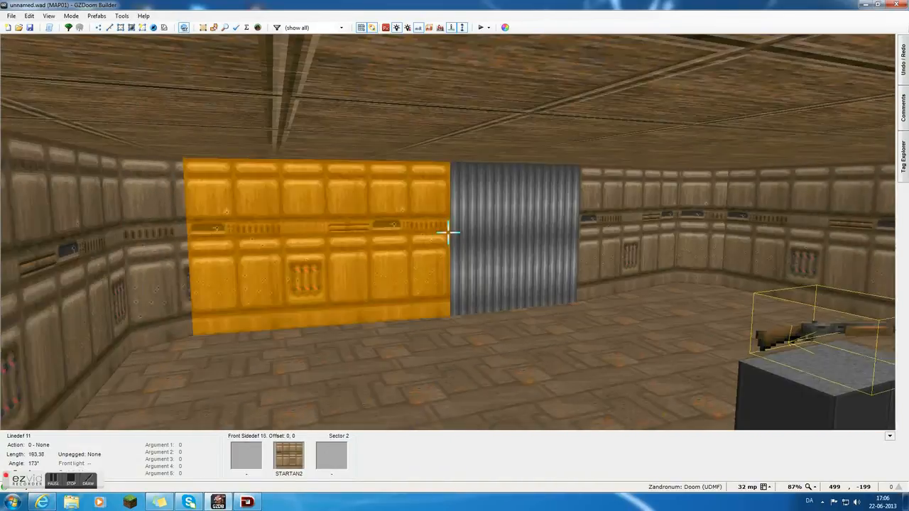
key("d")
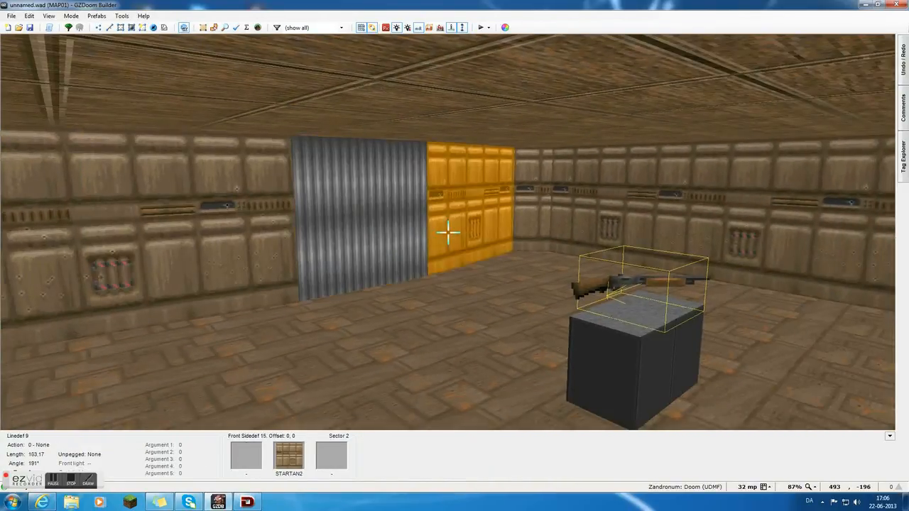